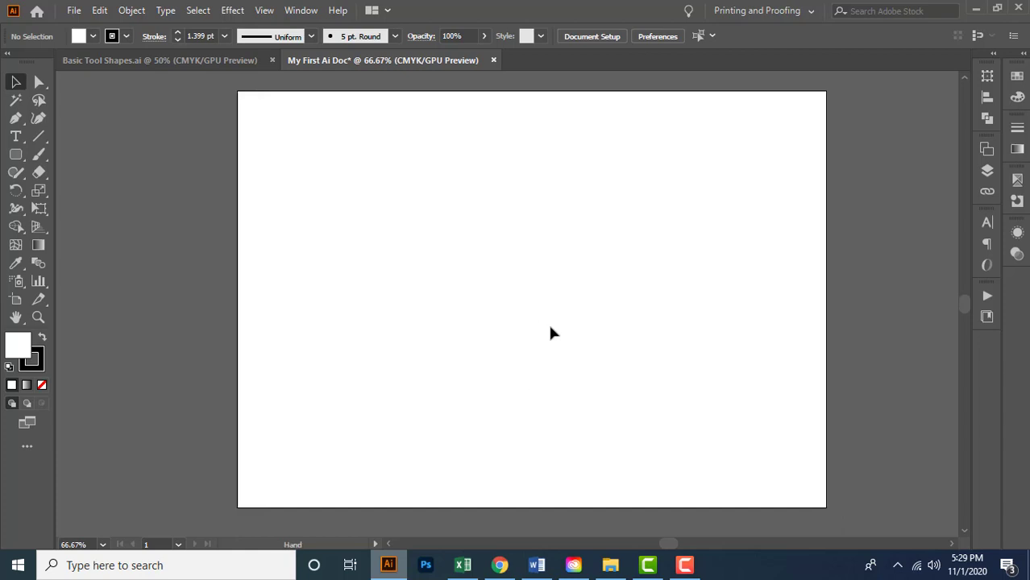
Step: Draw four practice rectangles of different proportions across the blank artboard with the Rectangle tool, and undo all of them
left_click(14, 158)
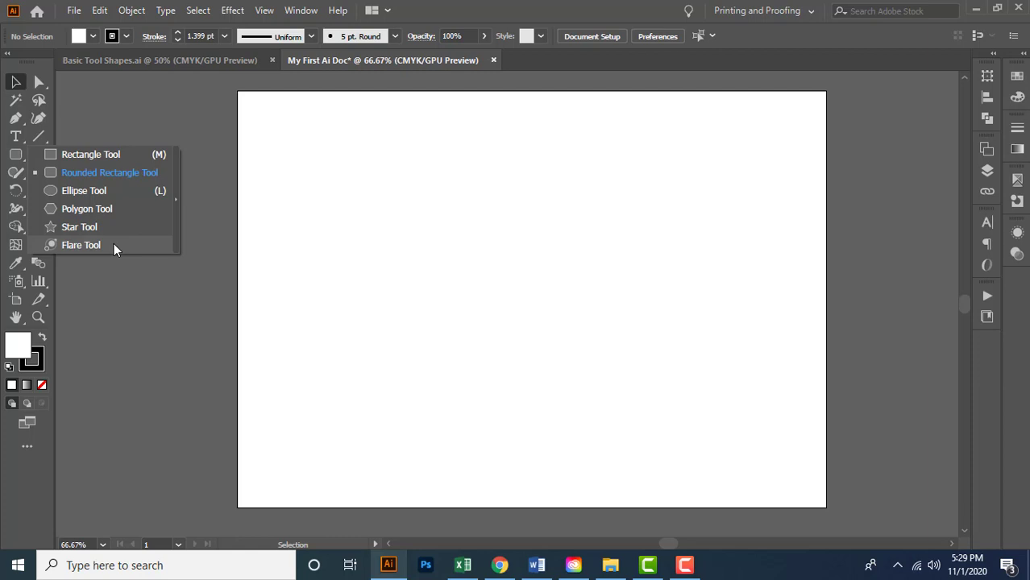
left_click(130, 154)
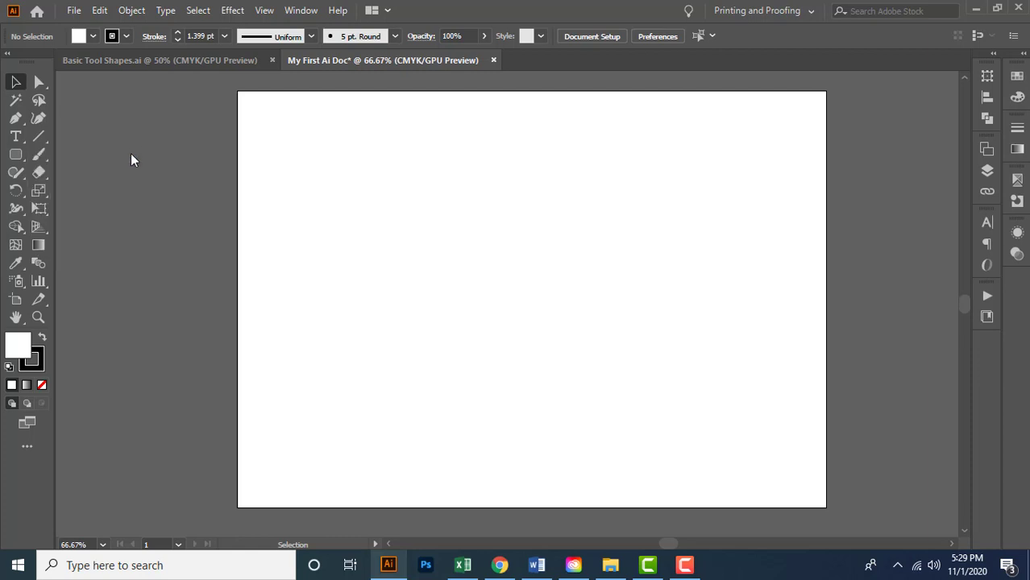
left_click_drag(302, 153, 396, 228)
left_click_drag(470, 212, 612, 299)
left_click_drag(470, 377, 612, 429)
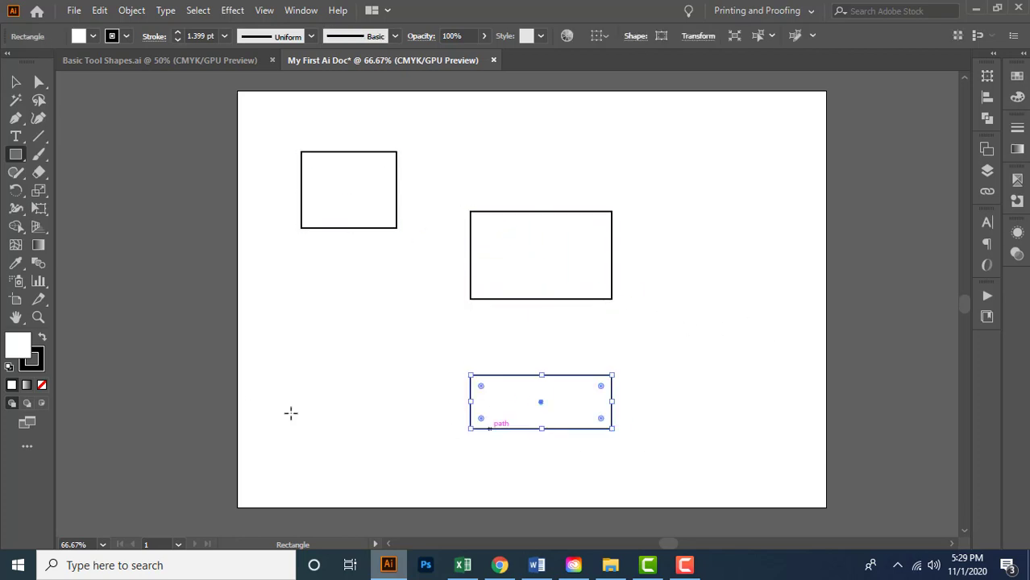
left_click_drag(296, 312, 371, 398)
key("ctrl+z")
key("ctrl+z")
key("ctrl+z")
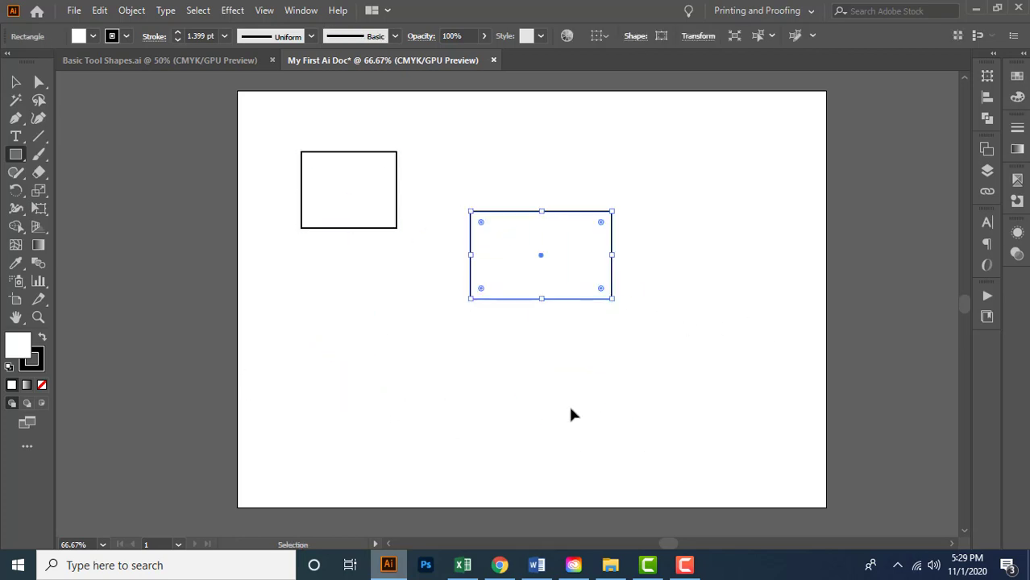
key("ctrl+z")
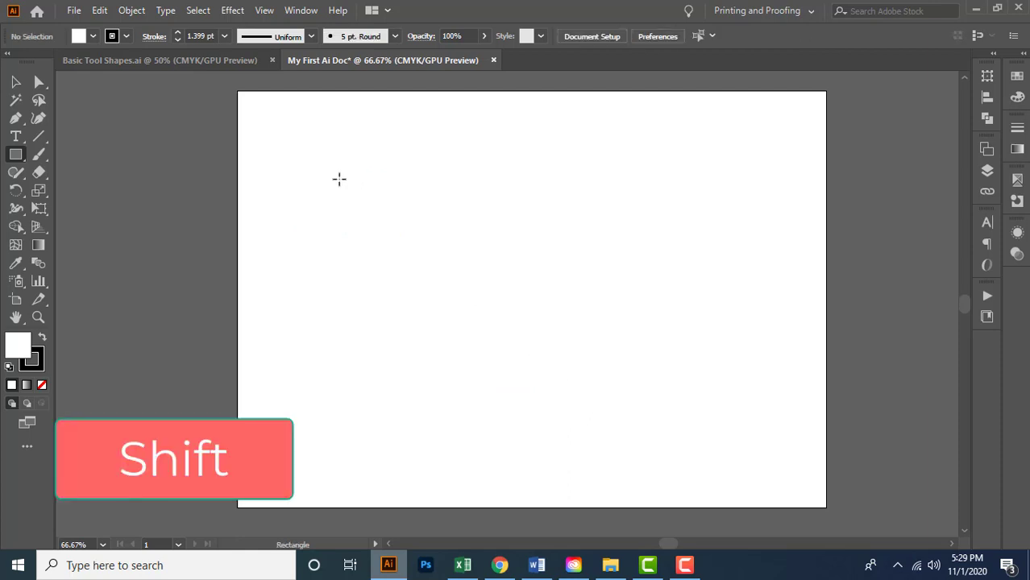
Step: Draw three practice squares constrained to equal sides on the artboard, and undo all three
left_click_drag(299, 138, 460, 242)
left_click_drag(554, 244, 658, 347)
left_click_drag(444, 347, 530, 433)
key("ctrl+z")
key("ctrl+z")
key("ctrl+z")
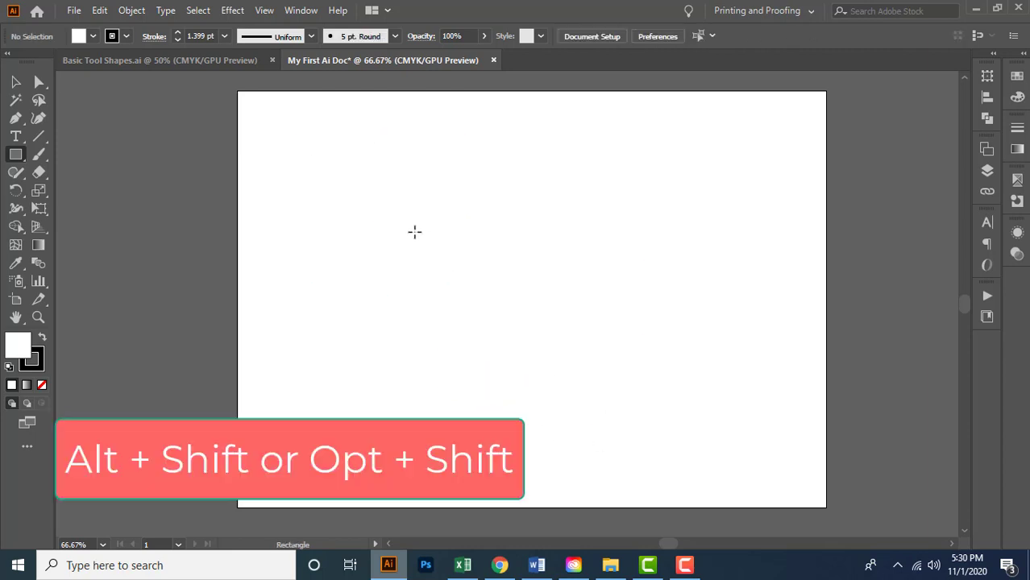
Step: Draw three practice squares outward from their centres with equal sides, and undo all three
left_click_drag(362, 201, 405, 243)
left_click_drag(497, 265, 540, 307)
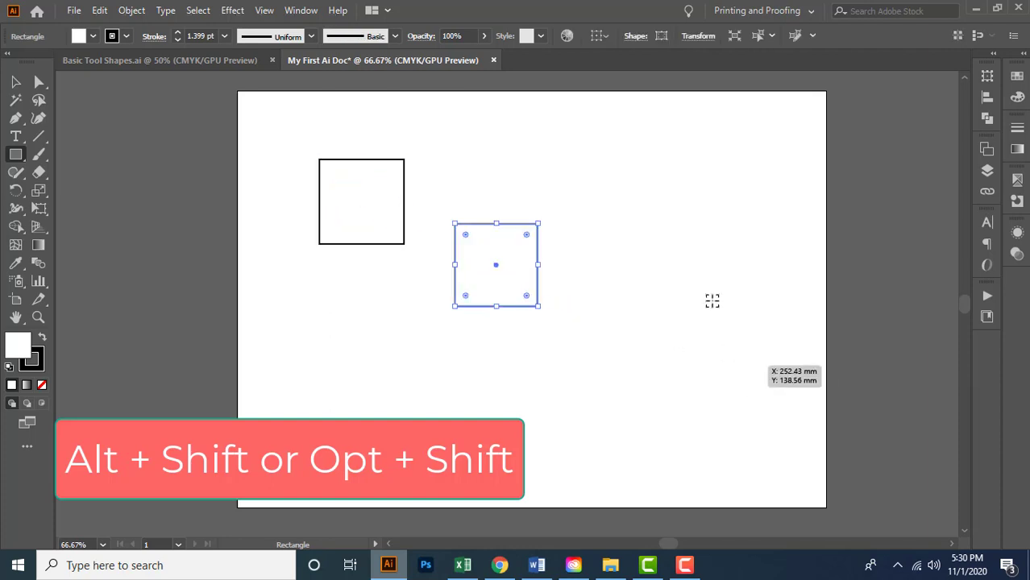
left_click_drag(652, 178, 711, 237)
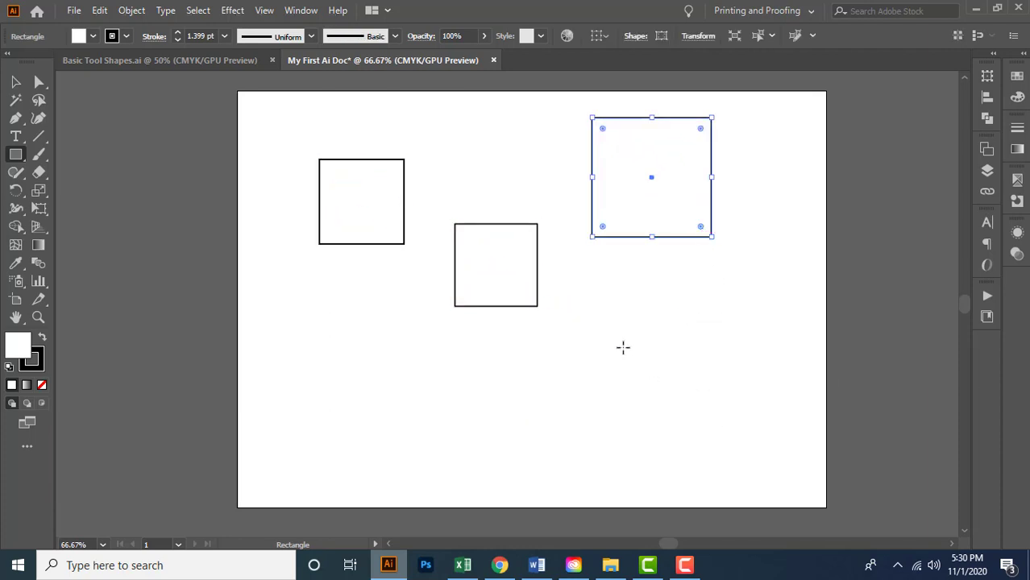
key("ctrl+z")
key("ctrl+z")
key("ctrl+z")
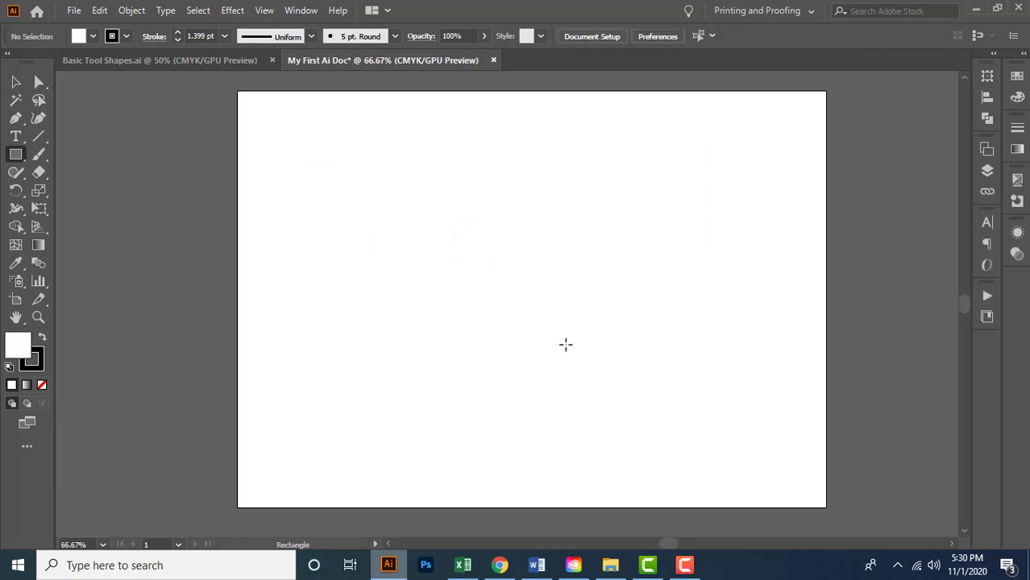
Step: Draw four unconstrained rectangles outward from their centres, the last about 42 × 27 mm, and undo all of them
left_click_drag(300, 150, 344, 175)
left_click_drag(480, 239, 551, 275)
left_click_drag(545, 361, 650, 410)
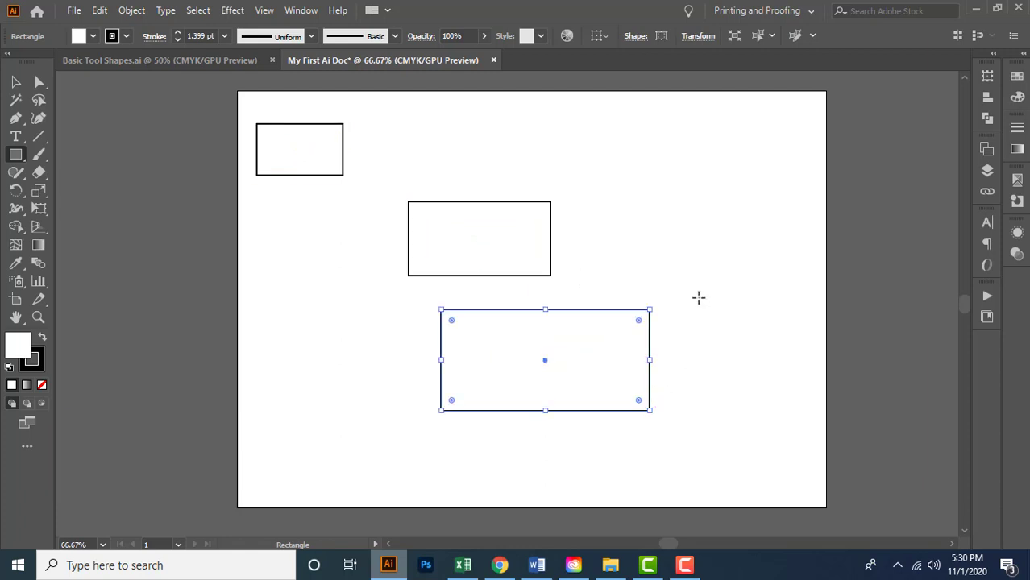
left_click_drag(632, 174, 674, 201)
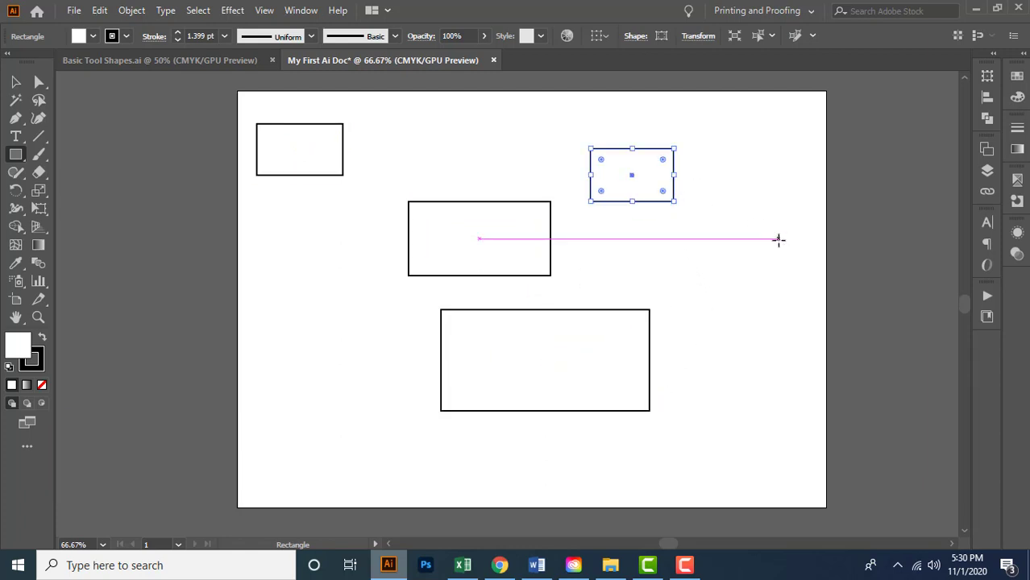
key("ctrl+z")
key("ctrl+z")
key("ctrl+z")
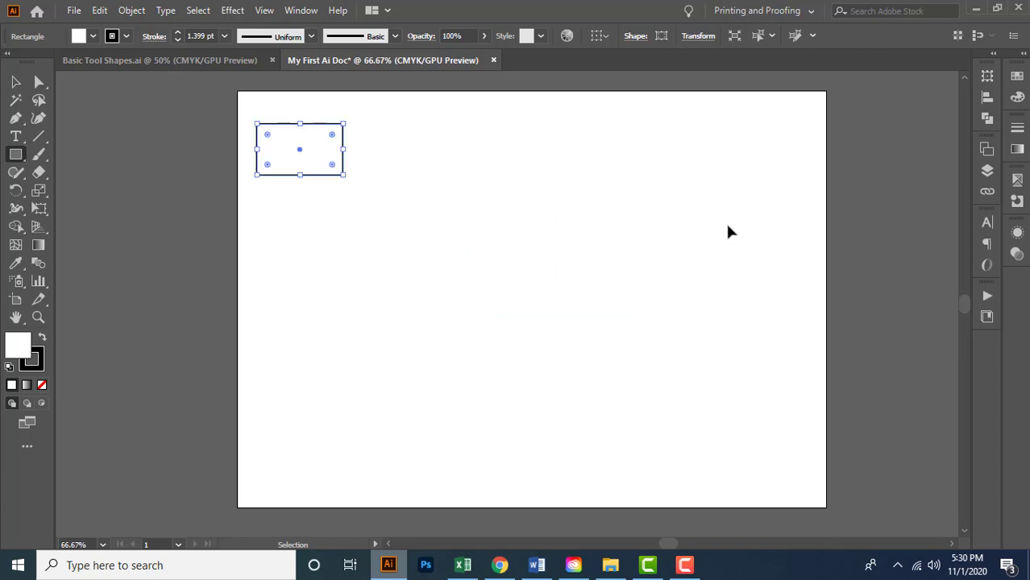
key("ctrl+z")
Step: Create a square with exact dimensions of 50 mm width and 50 mm height near the artboard's centre
left_click(435, 235)
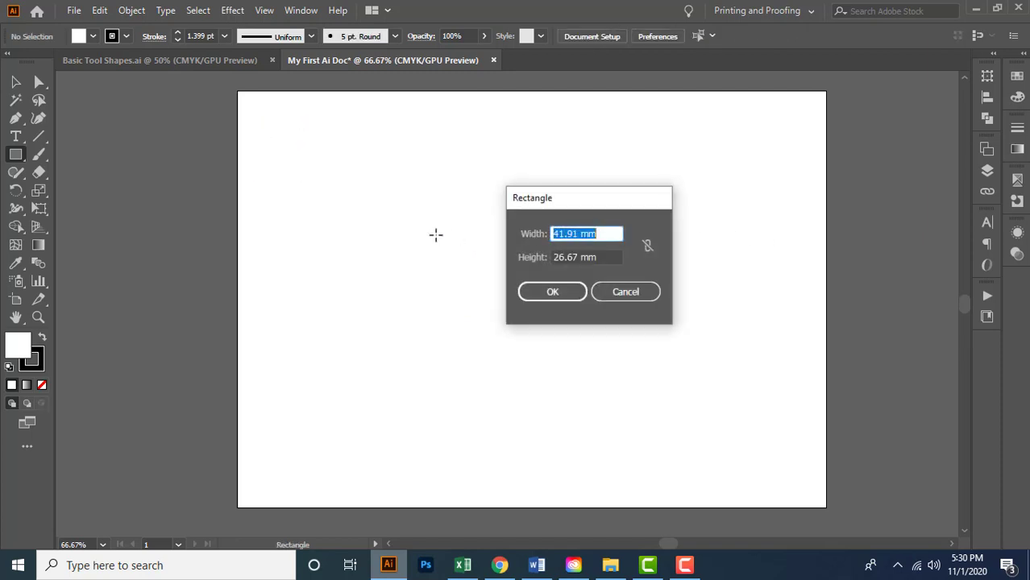
type("50")
key("Tab")
type("5")
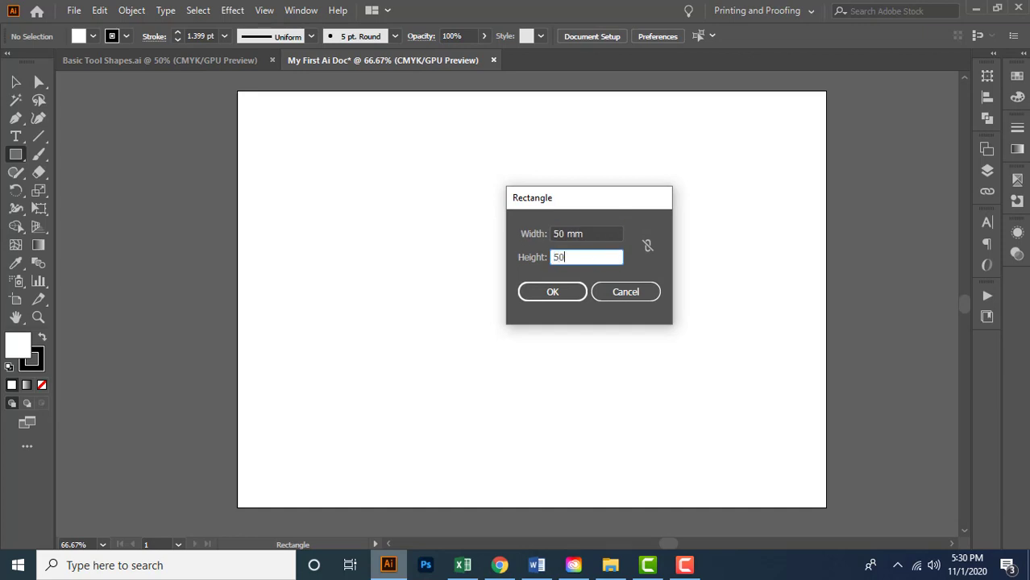
type("0")
key("Tab")
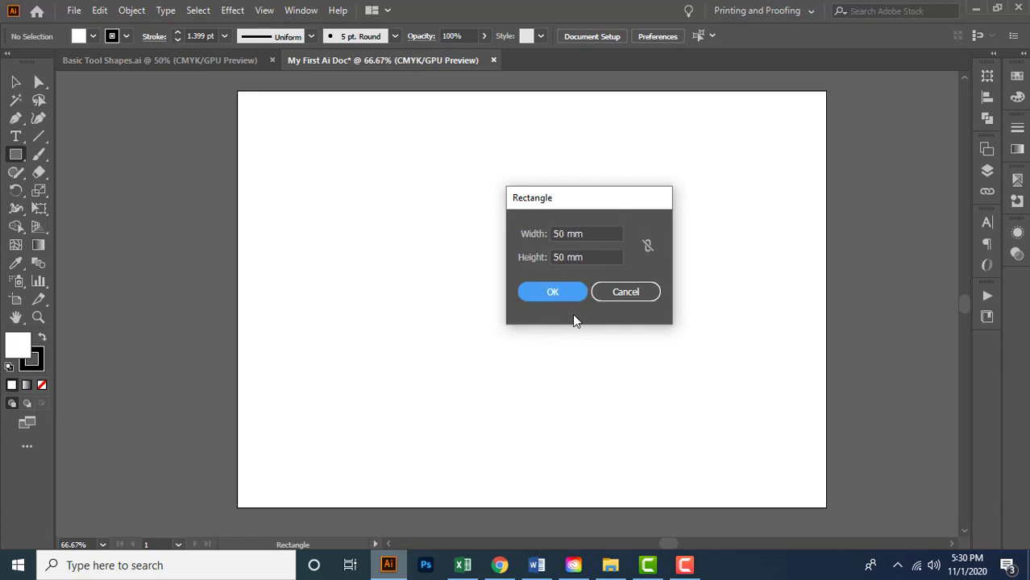
left_click(554, 294)
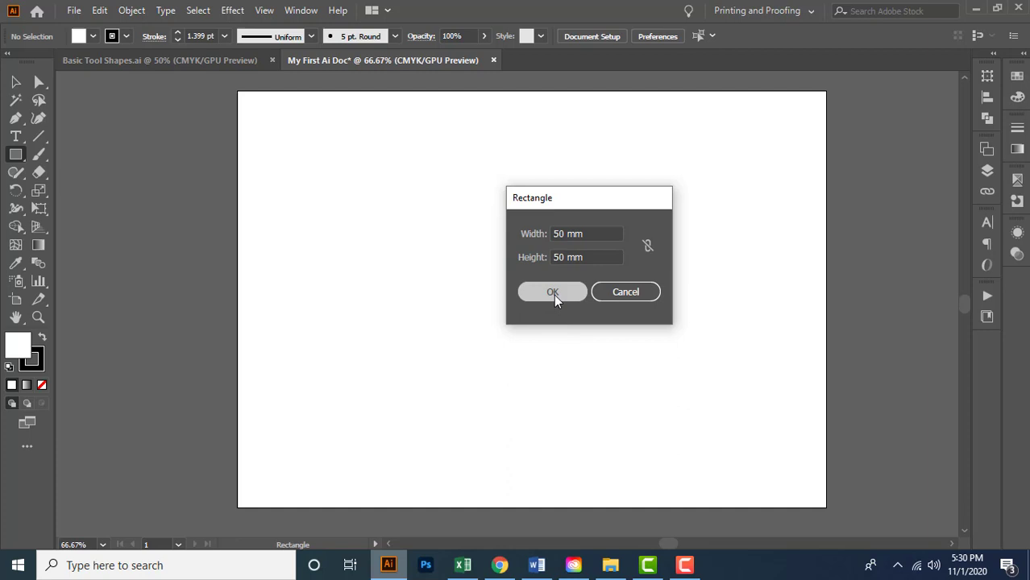
Step: Create a second rectangle 100 mm wide and about 40 mm high near the artboard's right edge
left_click(684, 235)
type("100")
key("Tab")
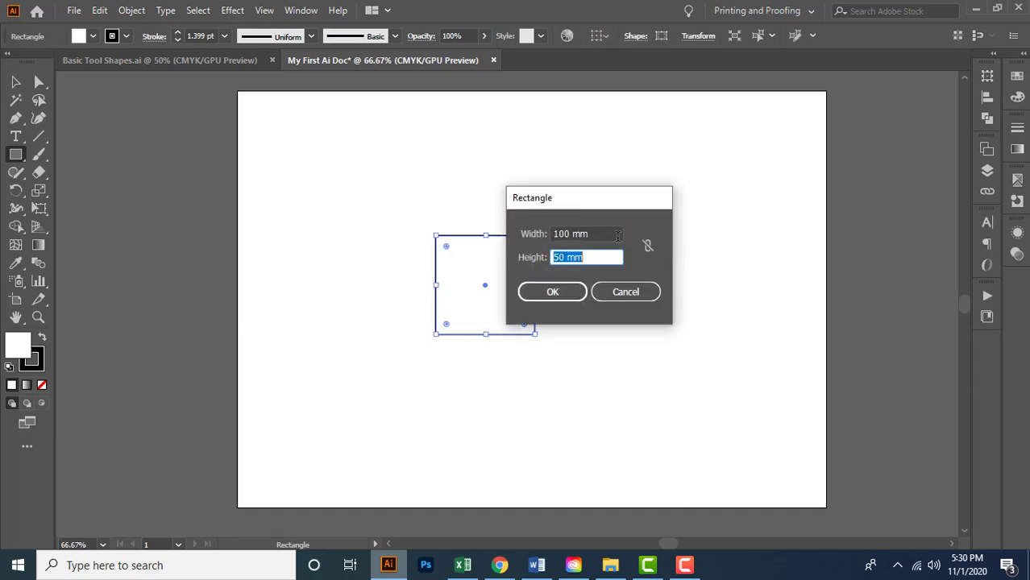
type("50")
key("Return")
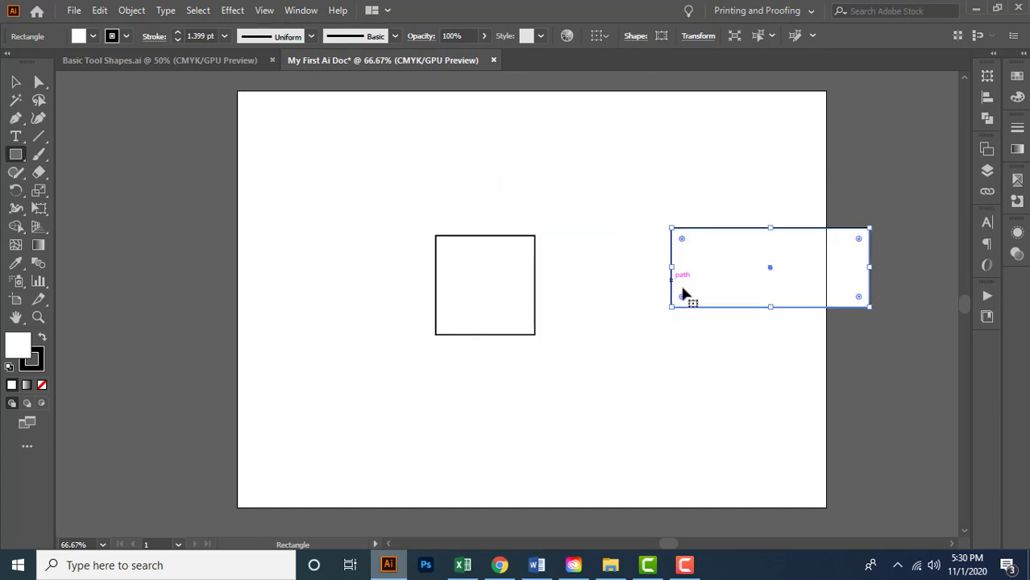
Step: Move the square to the upper left and the wide rectangle to the upper right of the artboard
key("v")
left_click_drag(704, 295, 591, 208)
left_click_drag(504, 299, 393, 201)
left_click_drag(639, 201, 624, 216)
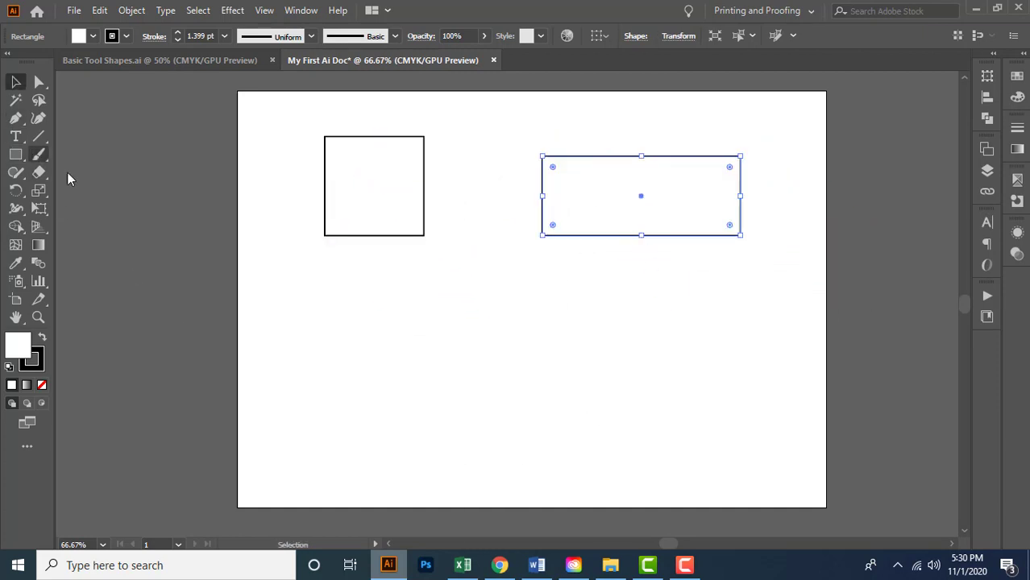
Step: Round all four corners of the square freehand to a radius of about 9 mm
left_click(360, 186)
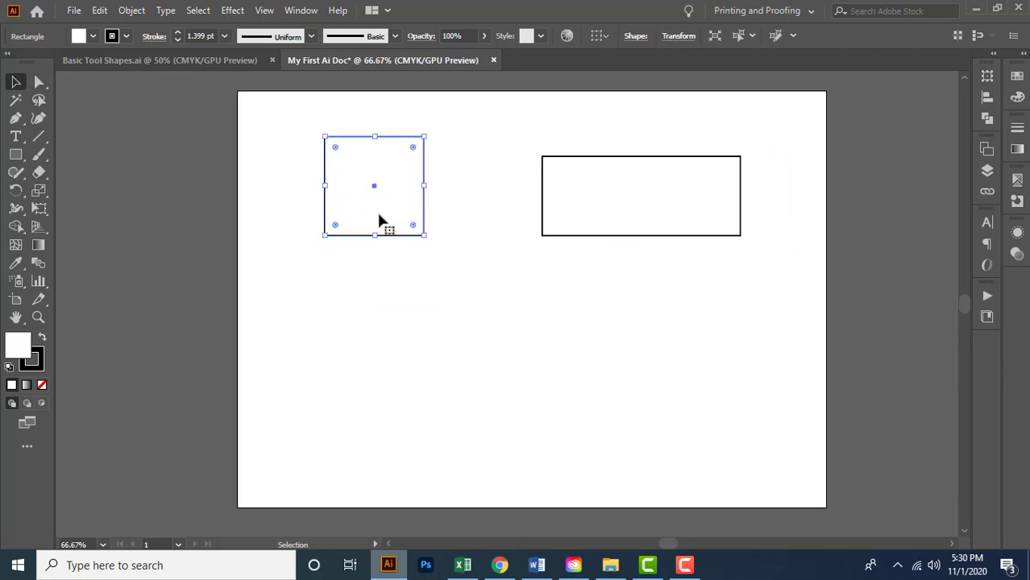
left_click(606, 205)
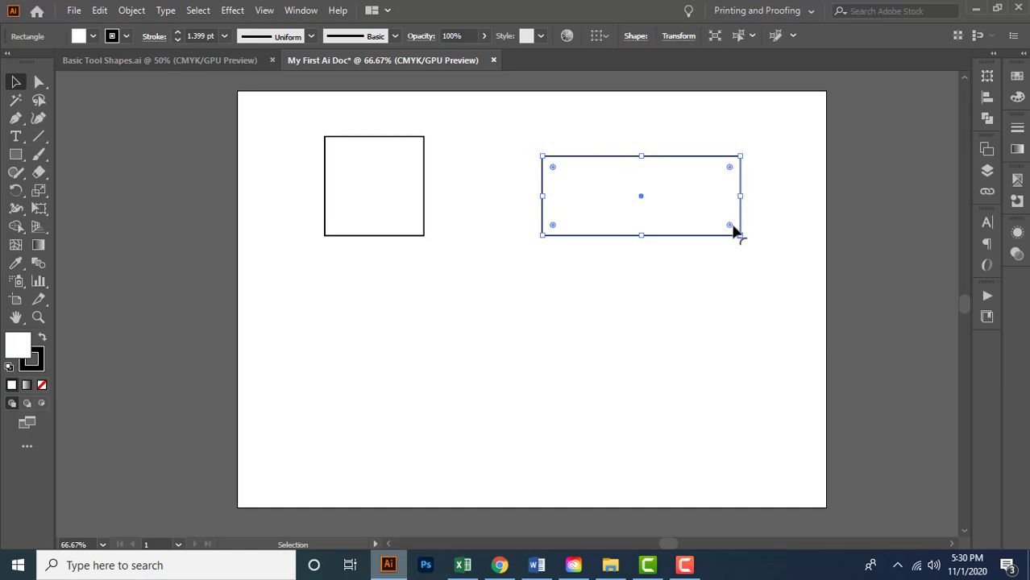
left_click(330, 161)
left_click_drag(335, 148, 337, 152)
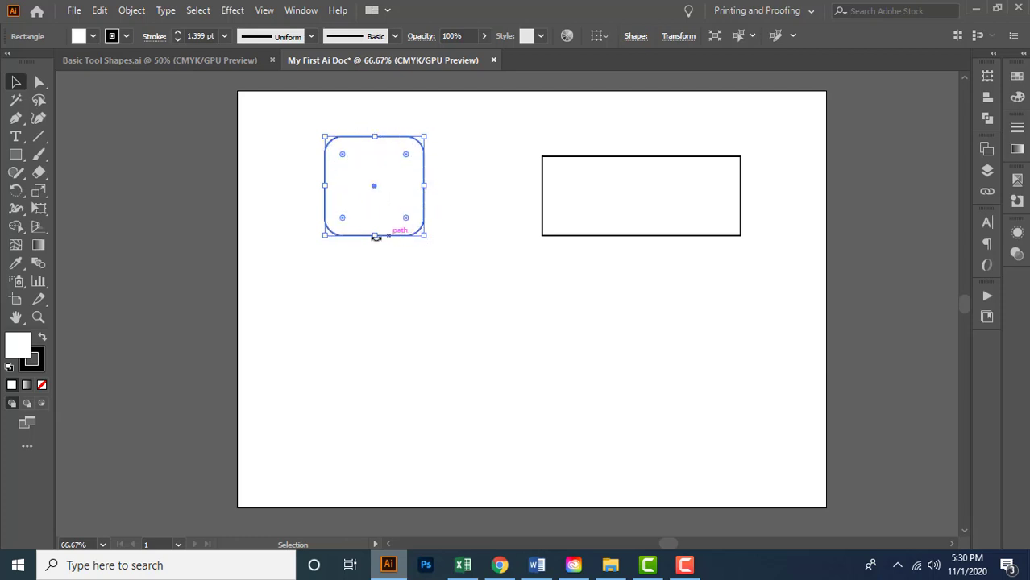
Step: Round all four corners of the wide rectangle freehand, and round its upper-left corner further on its own
left_click(617, 198)
mouse_move(552, 165)
left_mouse_down()
mouse_move(562, 183)
mouse_move(556, 171)
left_mouse_up()
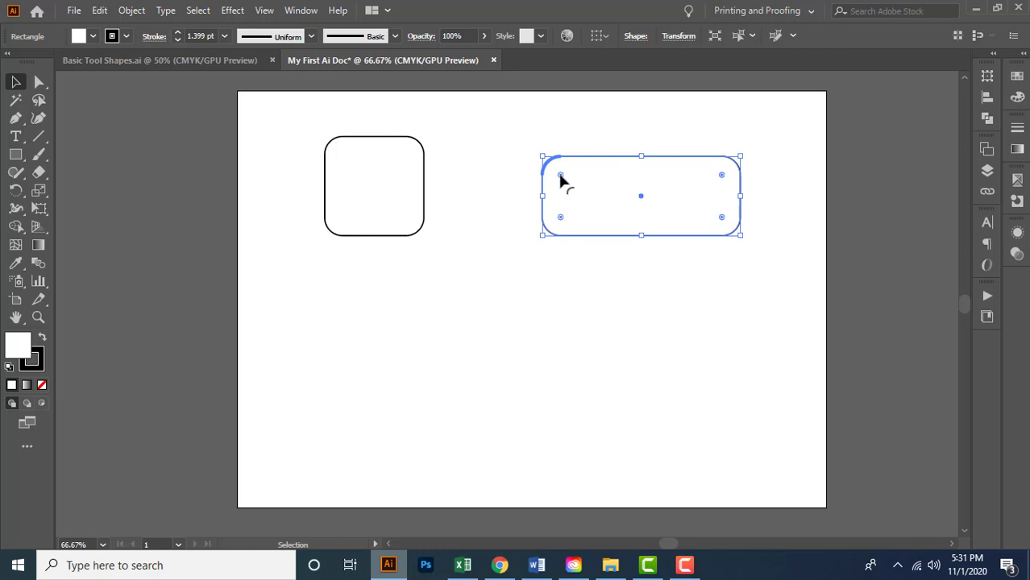
left_click_drag(561, 175, 576, 192)
Step: Round the wide rectangle's lower-right, upper-right and lower-left corners further, adjusting each one individually
key("ctrl+equal")
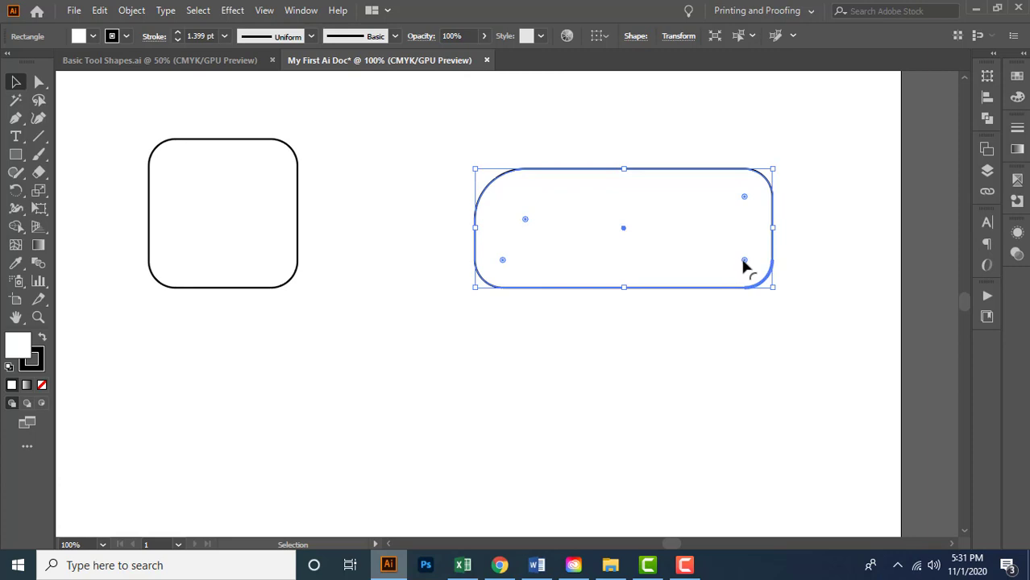
left_click_drag(730, 258, 724, 245)
left_click_drag(744, 197, 729, 212)
key("ctrl+z")
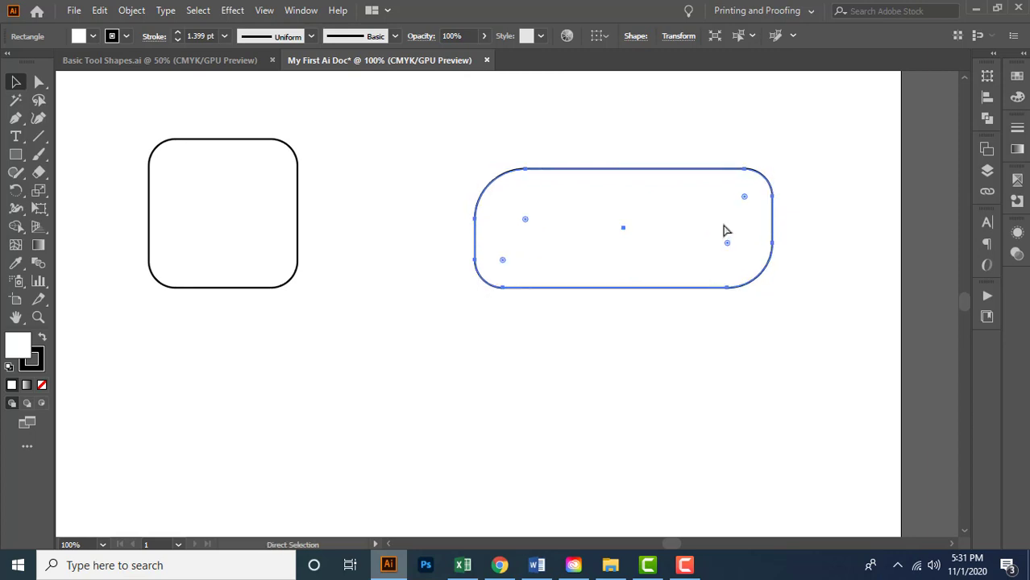
left_click_drag(745, 196, 733, 207)
left_click_drag(502, 266, 510, 260)
Step: Undo all the corner rounding on the wide rectangle back to sharp corners and deselect it
key("a")
key("ctrl+z")
key("ctrl+z")
key("ctrl+z")
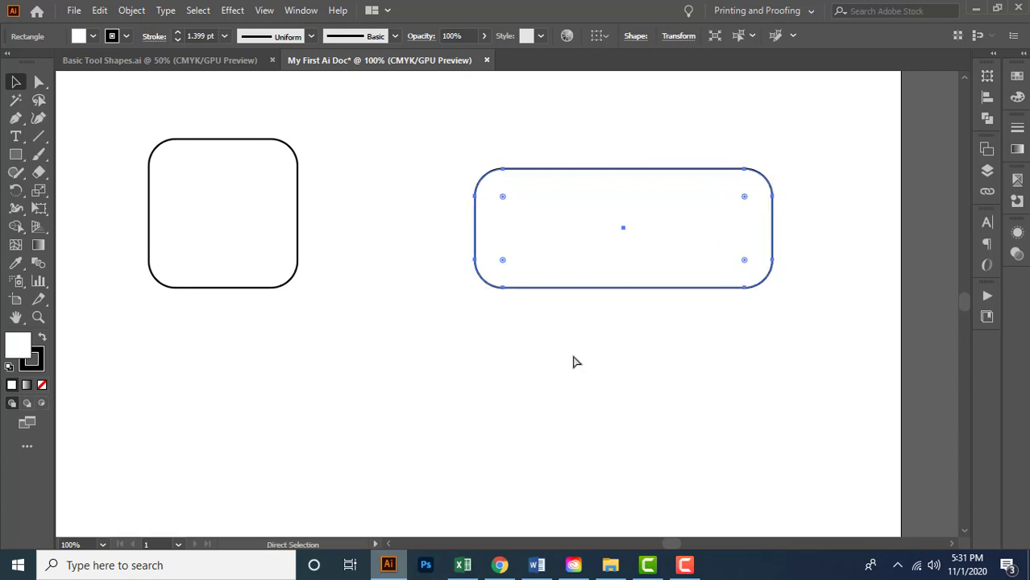
key("ctrl+z")
key("v")
left_click(683, 373)
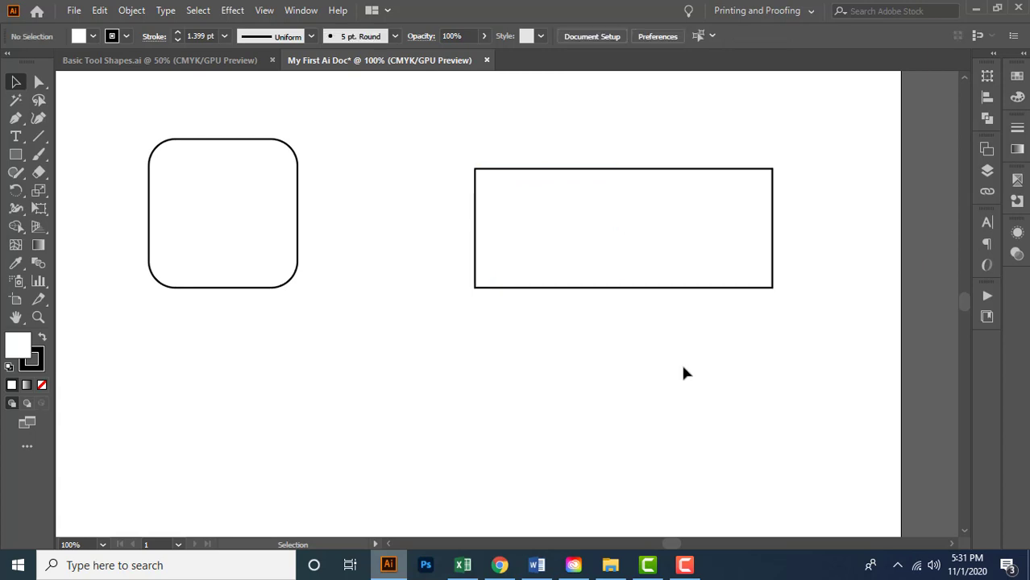
Step: Directly select the wide rectangle and give its corners a radius of 1 mm, increased in increments to 8 mm
key("ctrl+minus")
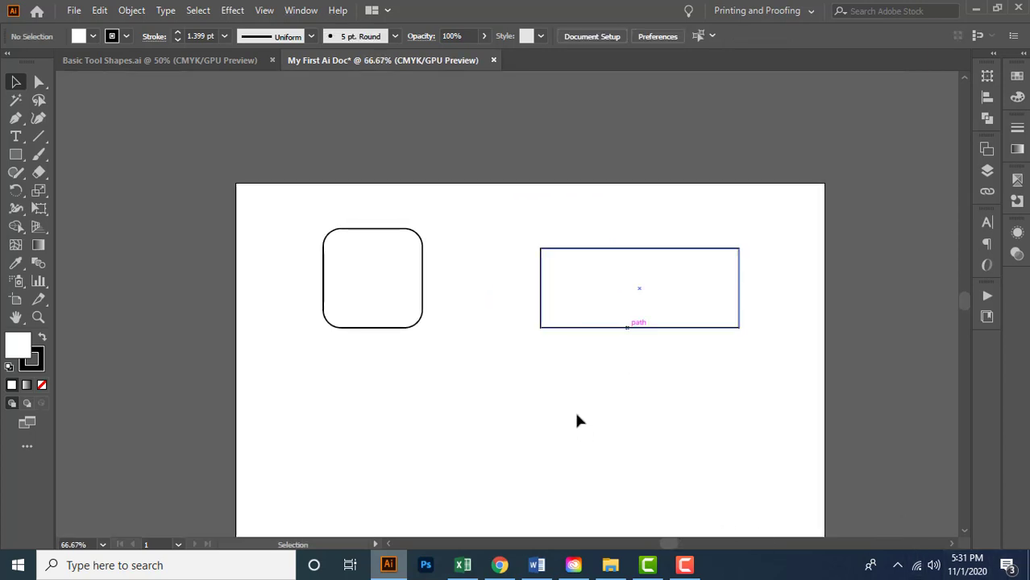
left_click(39, 82)
left_click(601, 271)
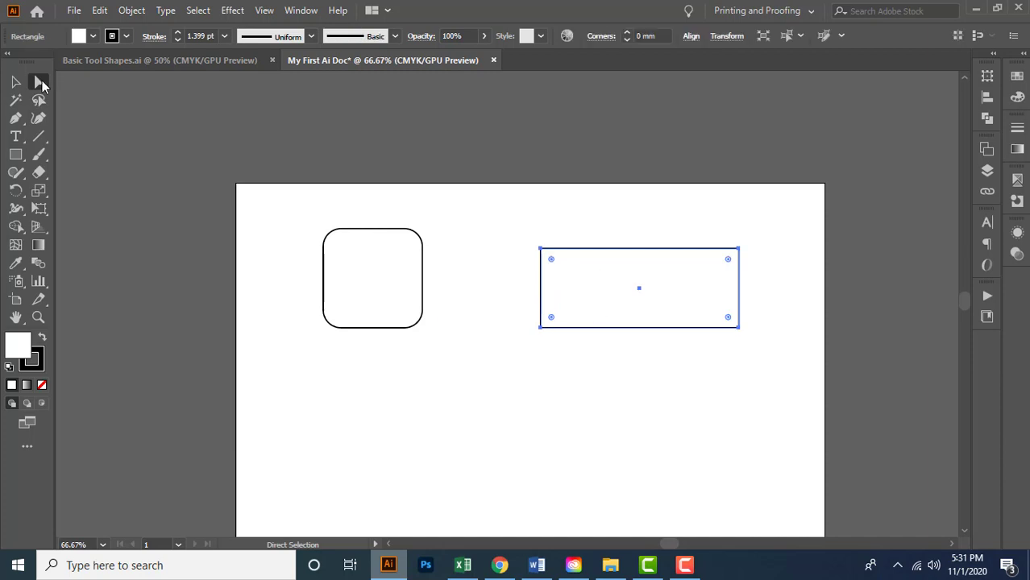
left_click(650, 36)
type("1")
key("Return")
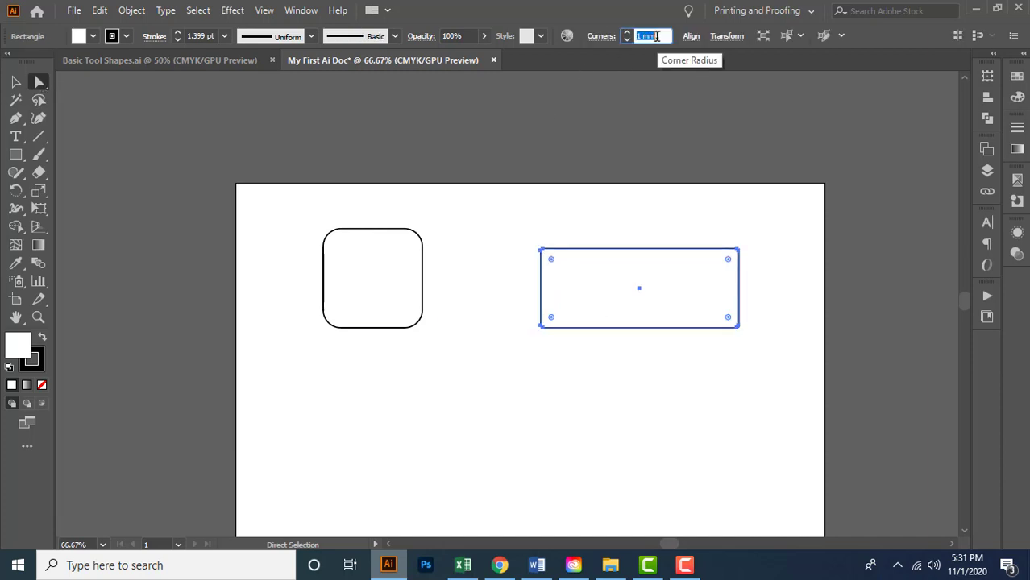
key("Up")
key("Up")
key("Up")
key("Up")
key("Up")
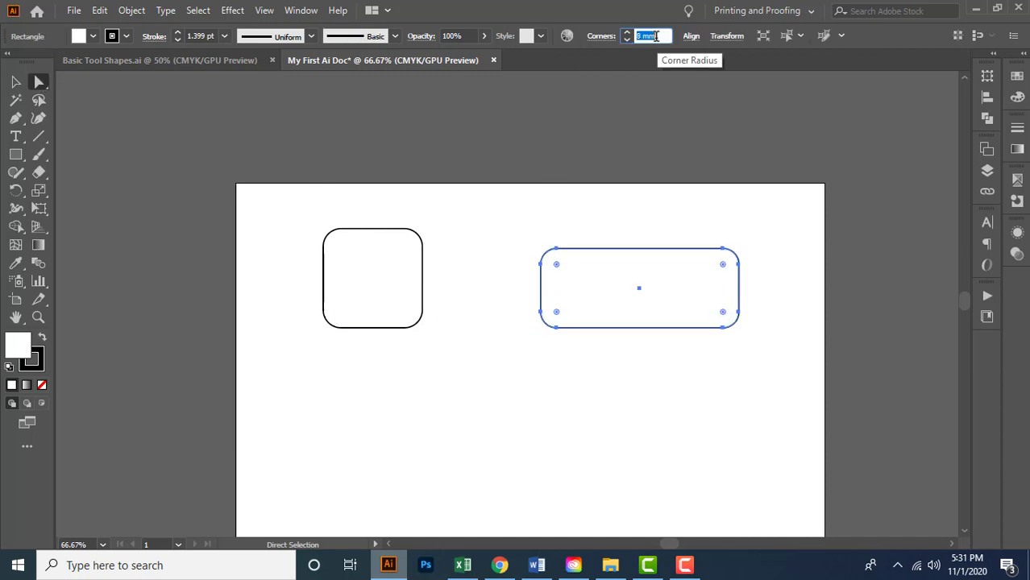
Step: Directly select the rounded square and set its corner radius to 15 mm
left_click(324, 289)
left_click(371, 249)
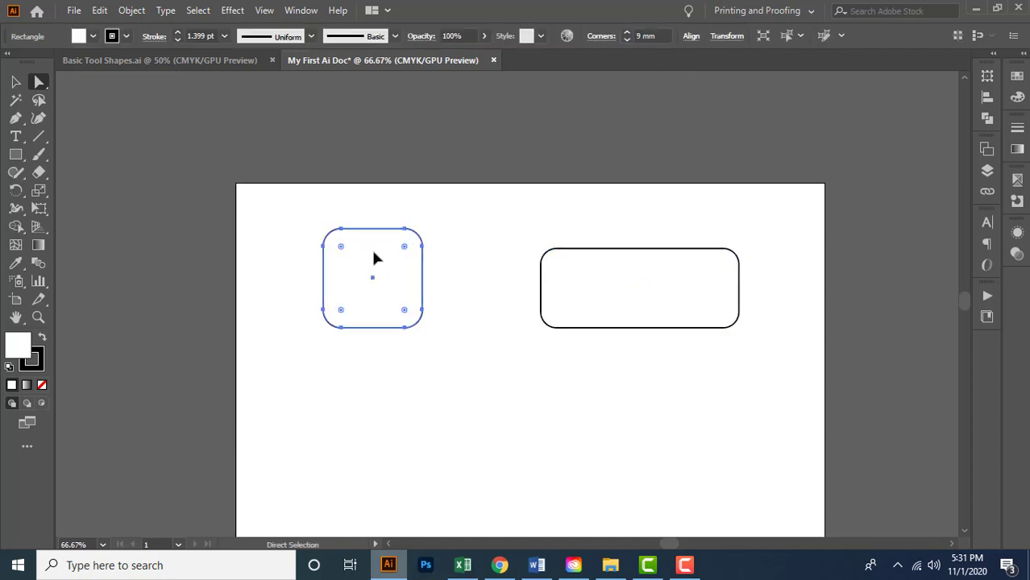
left_click(654, 36)
key("Up")
key("Up")
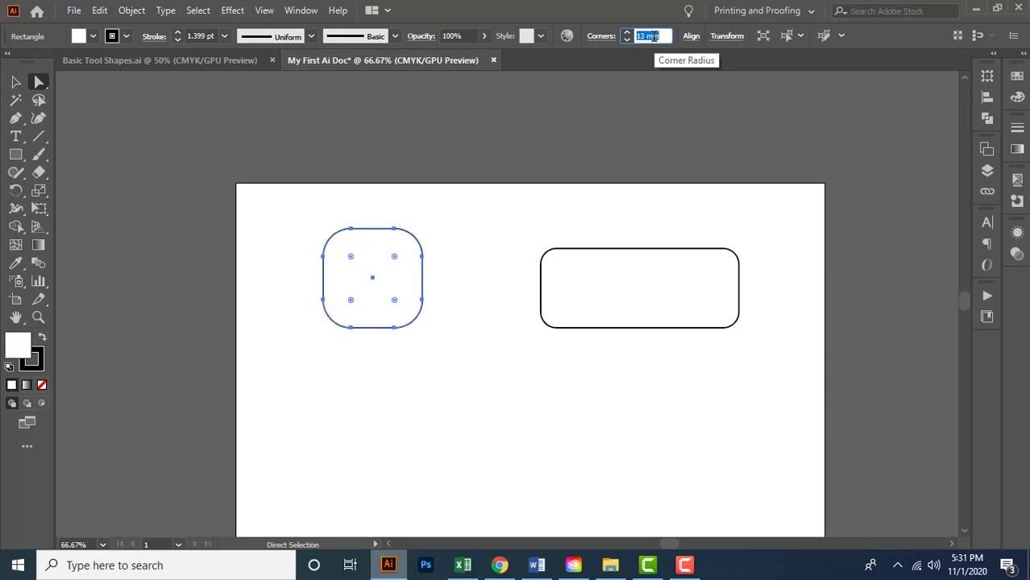
key("Down")
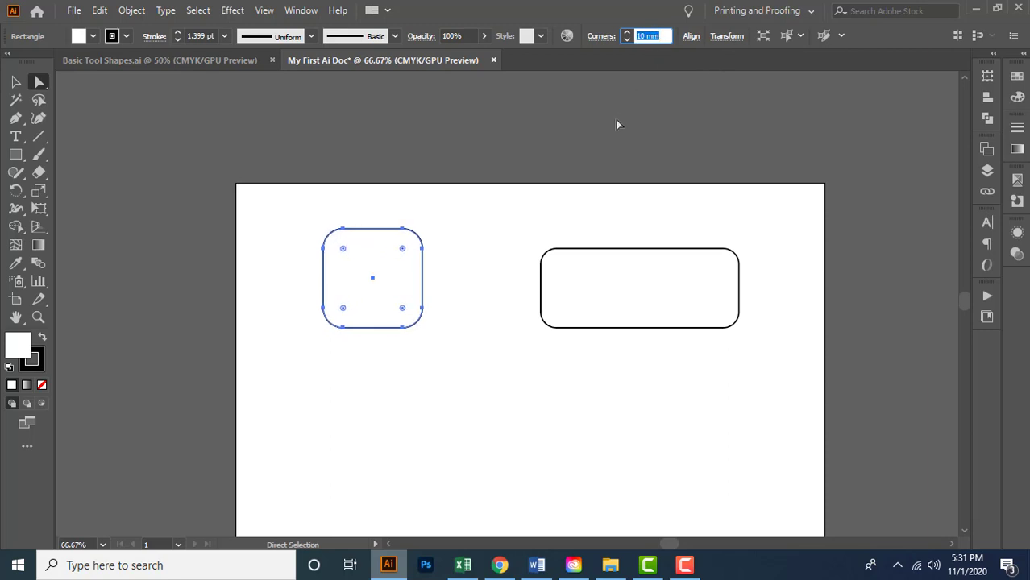
type("15")
key("Tab")
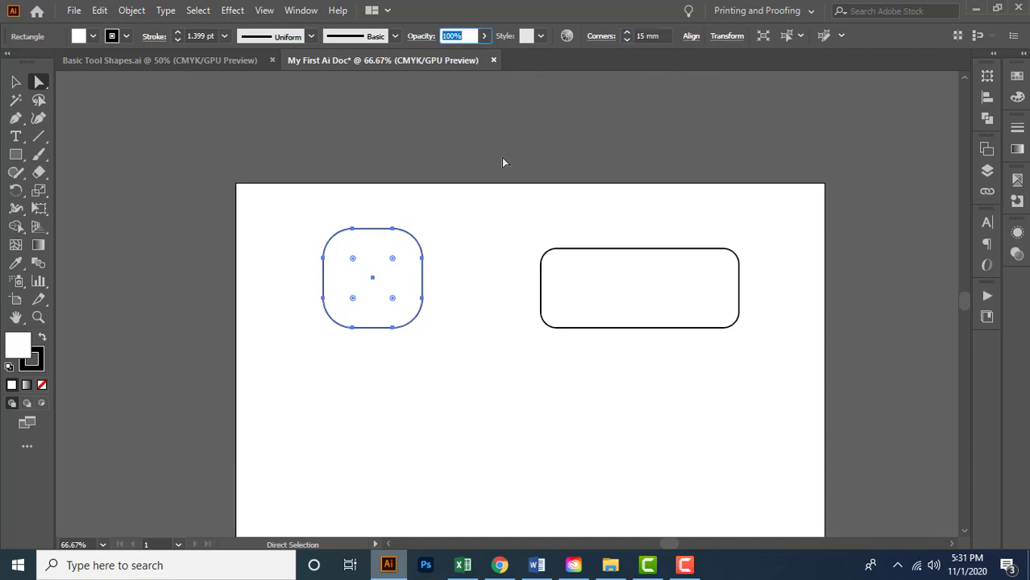
Step: Set the radius of only the rounded square's upper-left corner to 10 mm
left_click(352, 263)
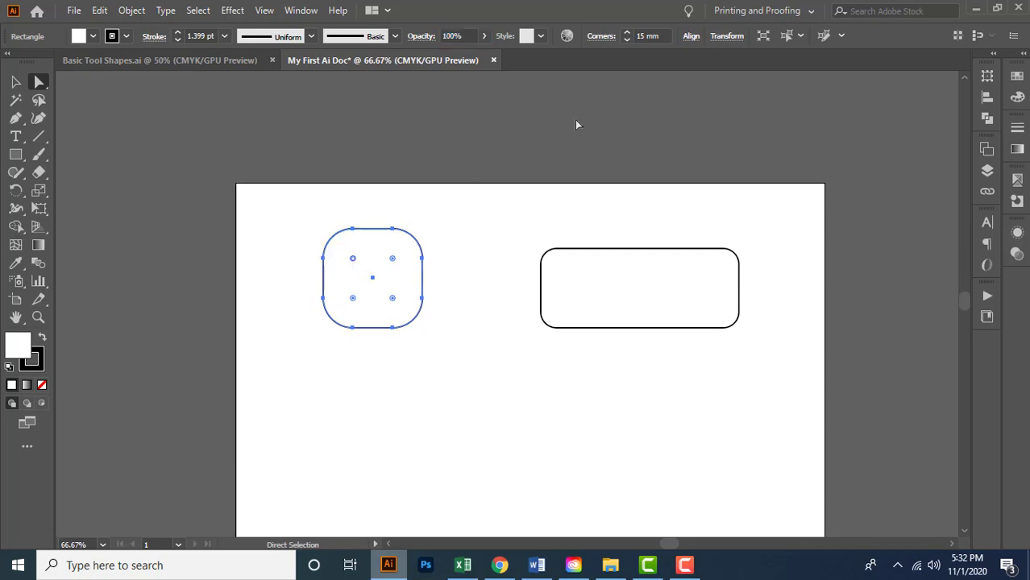
left_click(649, 35)
key("Down")
key("Down")
key("Down")
key("Down")
key("Down")
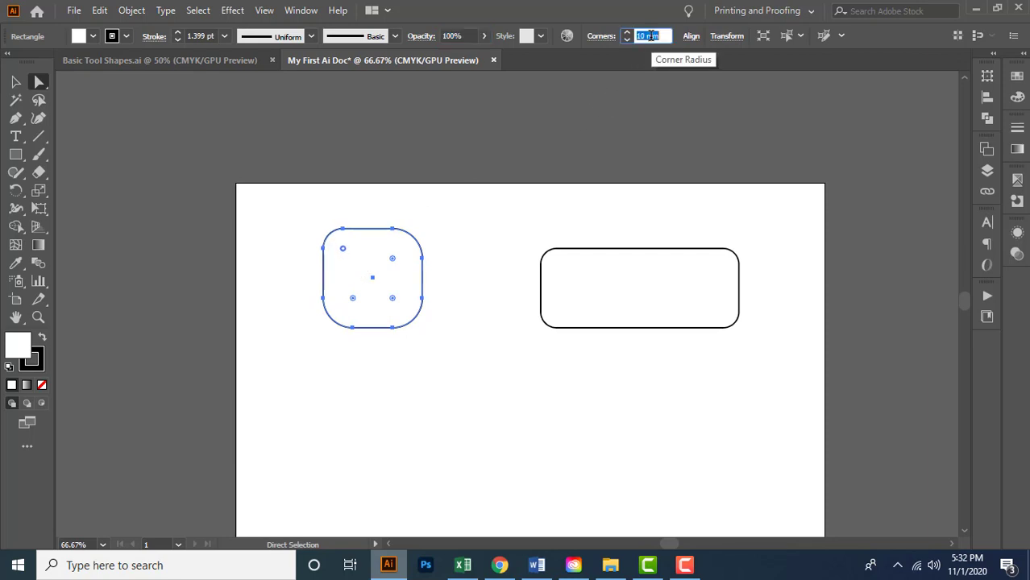
Step: Set the radius of only the rounded square's lower-right corner to 10 mm and deselect the shape
left_click(392, 300)
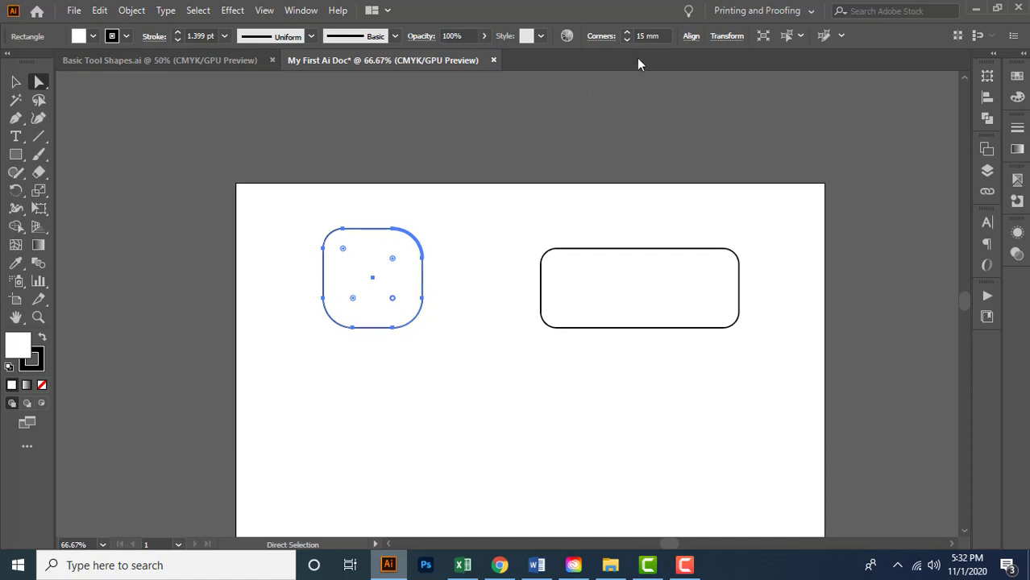
left_click(656, 37)
key("Down")
key("Down")
key("Down")
key("Down")
key("Down")
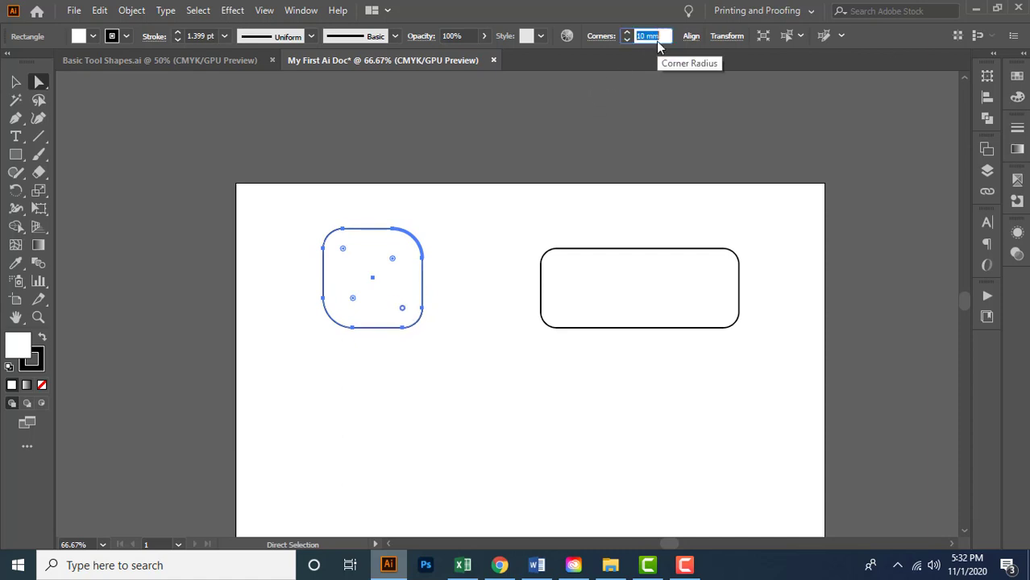
left_click(498, 412)
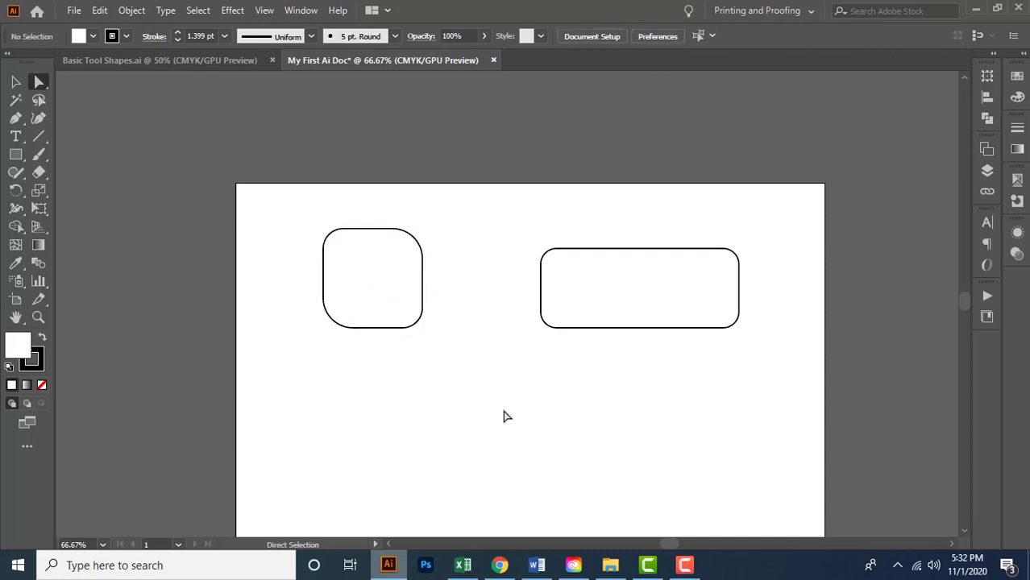
Step: Delete the rounded square, keeping only the wide rounded rectangle on the page
left_click(610, 310)
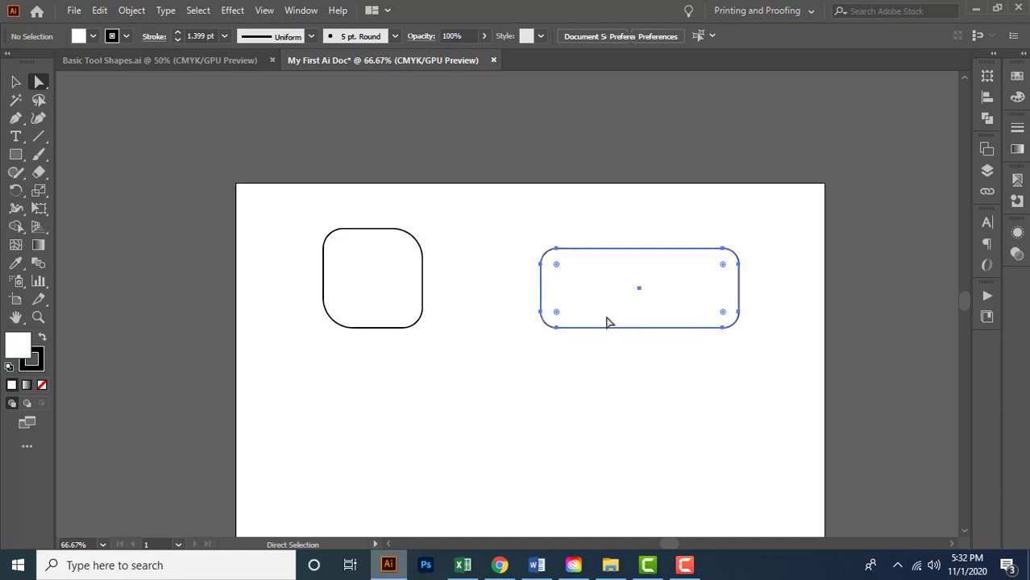
left_click(397, 304)
key("Delete")
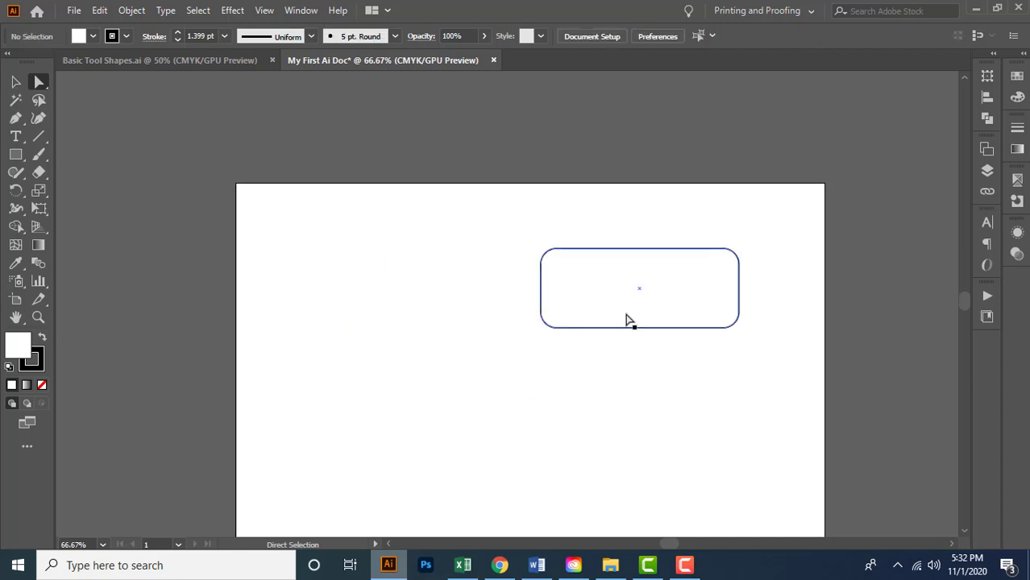
Step: Select the whole wide rounded rectangle and move it closer to the page's horizontal centre
left_click(15, 81)
left_click_drag(600, 302, 382, 435)
key("ctrl+z")
key("ctrl+z")
key("space")
left_click_drag(524, 387, 515, 326)
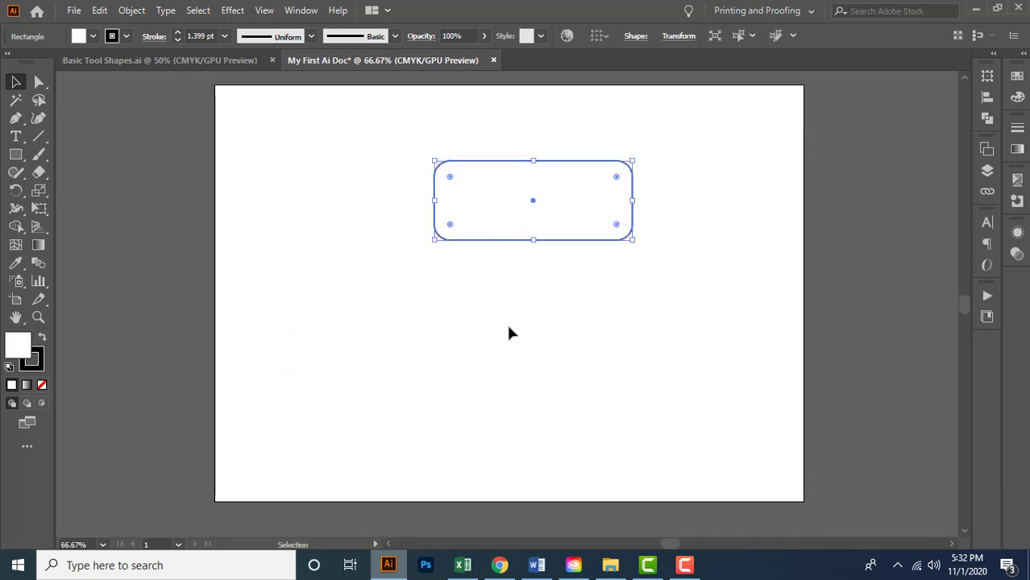
Step: Resize the rounded rectangle freely by its corners and left side, making it much taller and only slightly wider than high
left_click_drag(432, 241, 377, 330)
mouse_move(629, 160)
left_mouse_down()
mouse_move(570, 181)
mouse_move(505, 153)
left_mouse_up()
left_click(506, 333)
left_click(508, 337)
left_click_drag(504, 330, 594, 367)
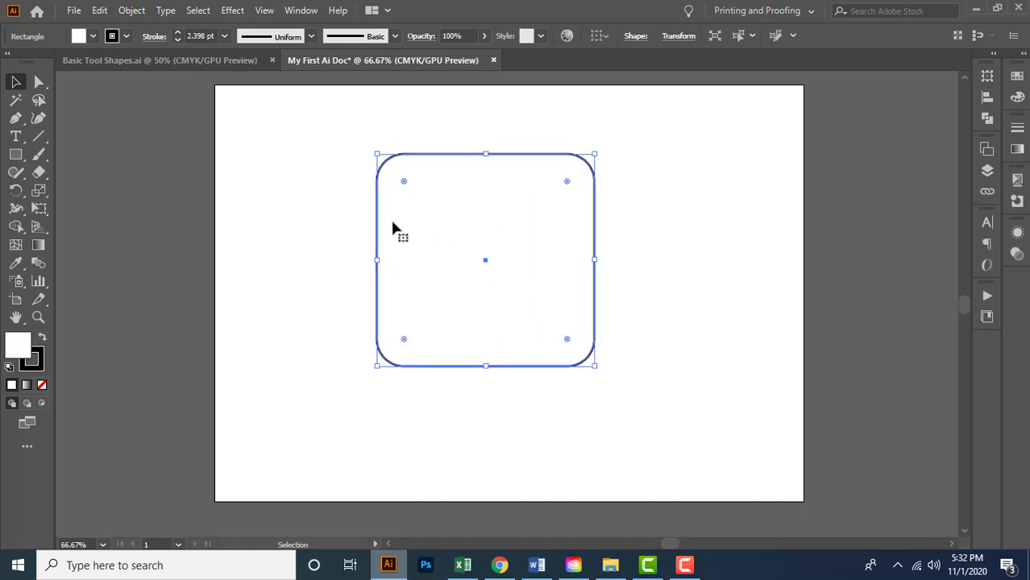
left_click_drag(378, 260, 349, 260)
Step: Scale the rounded rectangle proportionally from its corners and about its centre to about 83 by 73 mm
key("shift")
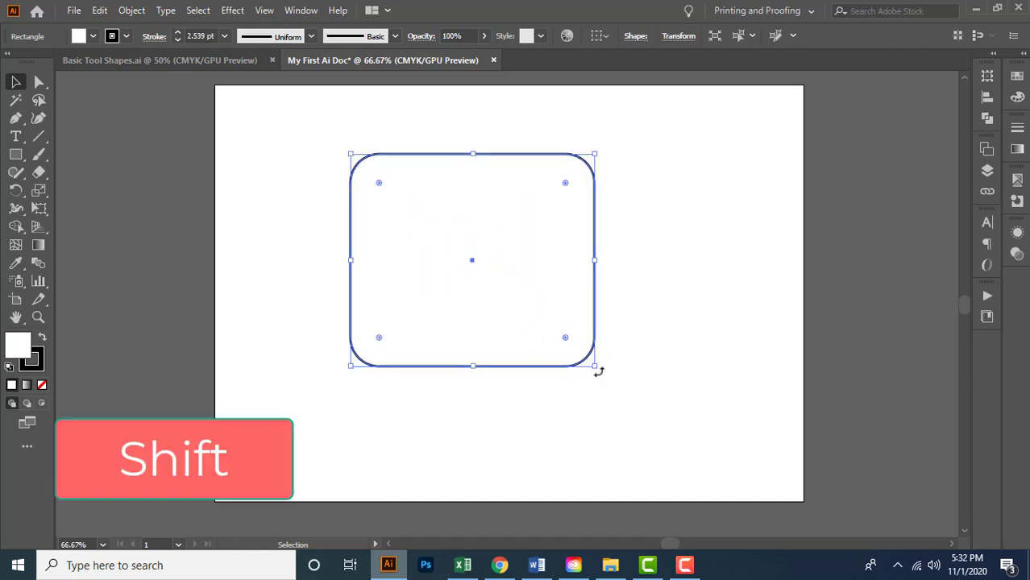
mouse_move(596, 366)
left_mouse_down()
mouse_move(478, 277)
mouse_move(645, 420)
mouse_move(456, 291)
mouse_move(559, 358)
mouse_move(557, 334)
left_mouse_up()
mouse_move(560, 153)
left_mouse_down()
mouse_move(492, 202)
mouse_move(577, 159)
mouse_move(554, 158)
left_mouse_up()
mouse_move(350, 158)
left_mouse_down()
mouse_move(402, 202)
mouse_move(312, 138)
mouse_move(327, 138)
left_mouse_up()
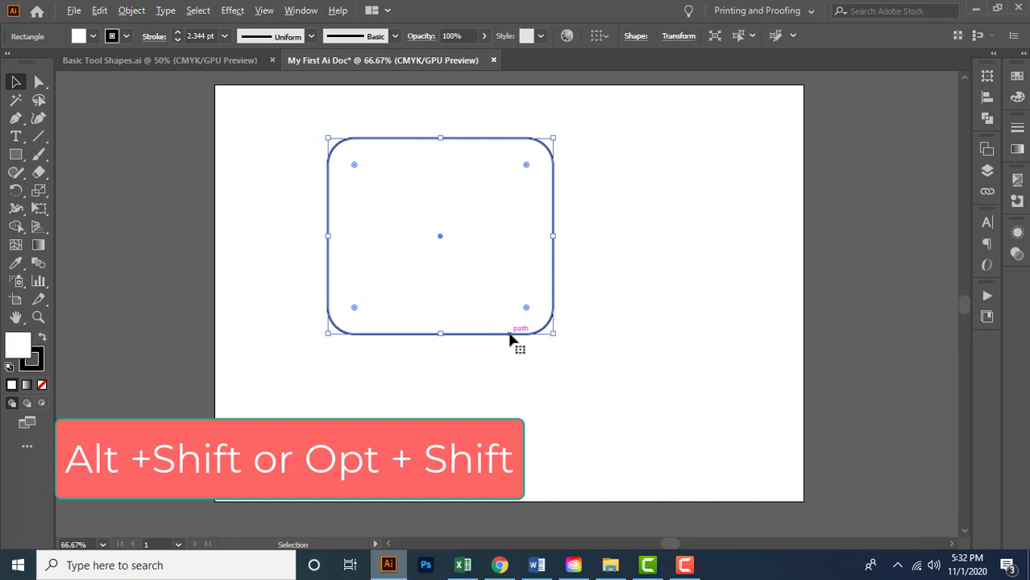
left_click_drag(553, 334, 514, 301)
mouse_move(545, 325)
left_mouse_down()
mouse_move(552, 336)
mouse_move(524, 308)
left_mouse_up()
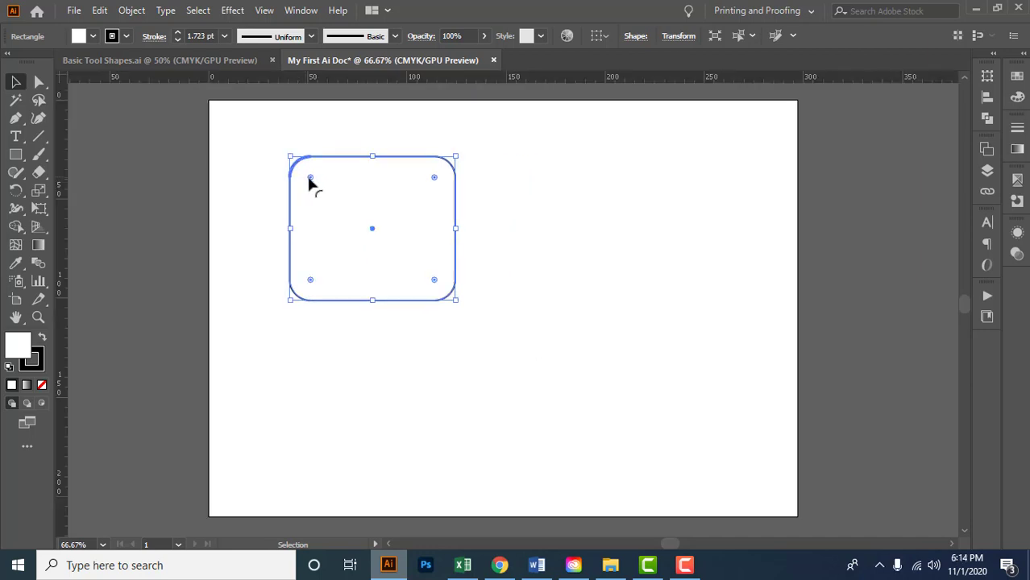
Step: Remove the rounding from all of the rectangle's corners and display its transform properties
left_click_drag(310, 179, 289, 157)
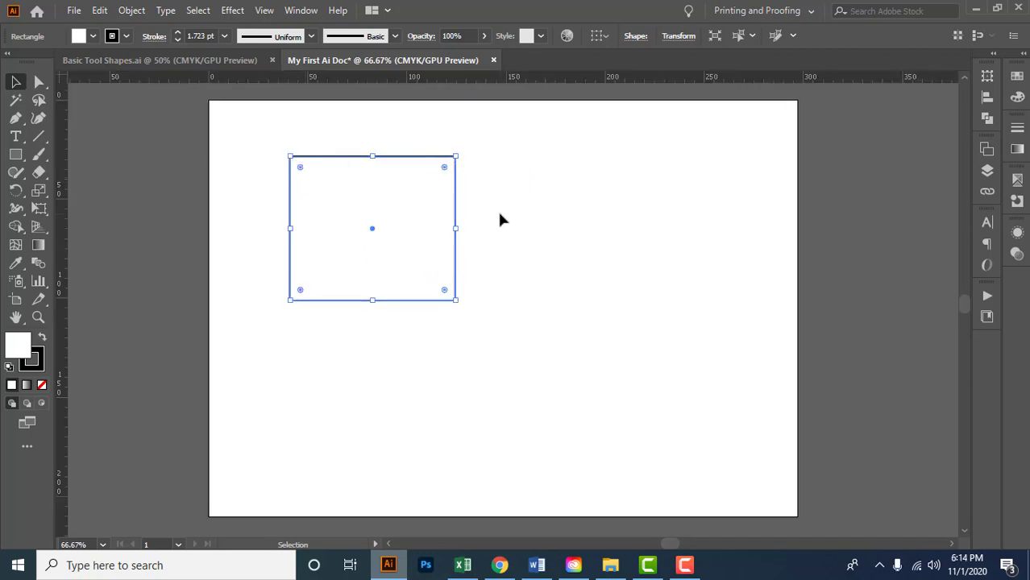
left_click(988, 81)
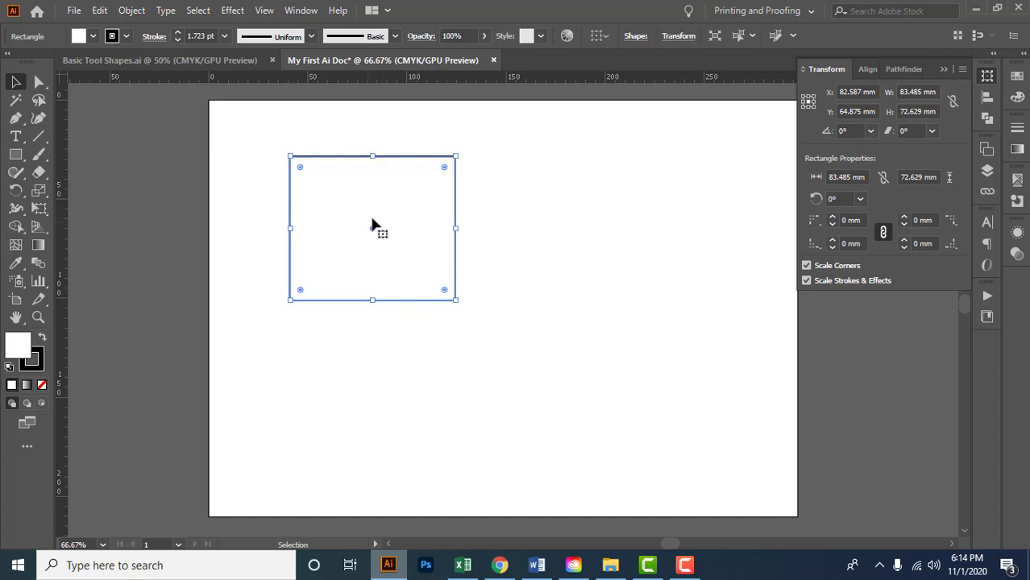
Step: Compare the rectangle's X and Y coordinates at its corner and edge reference points, finishing with the centre point
left_click(804, 98)
left_click(813, 95)
left_click(803, 107)
left_click(814, 107)
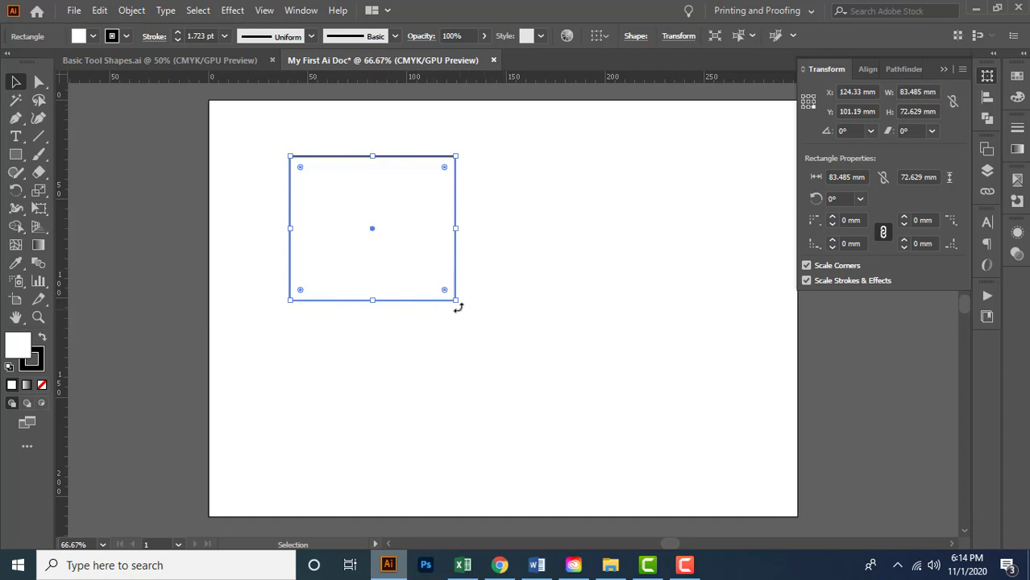
left_click(809, 104)
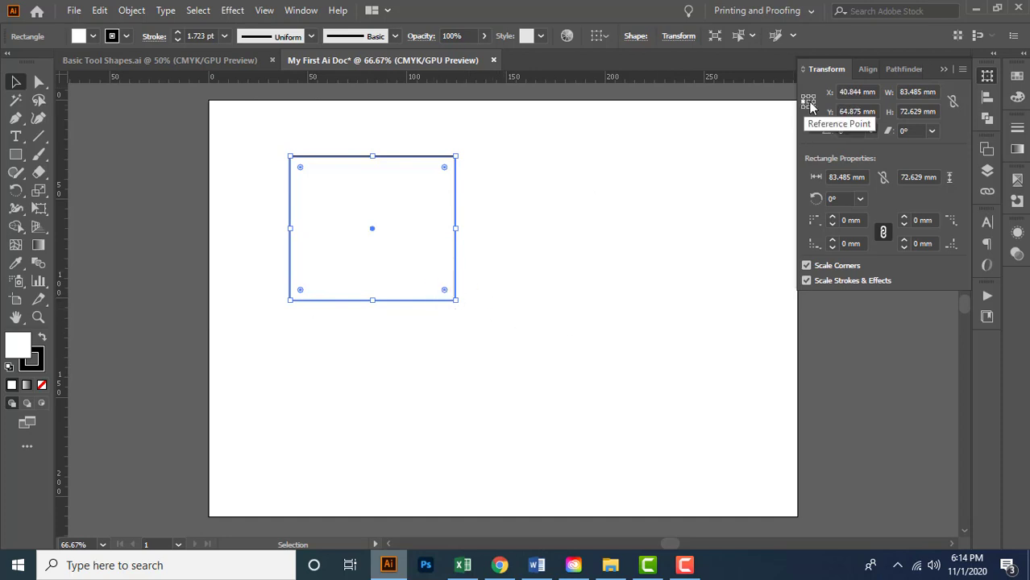
left_click(814, 103)
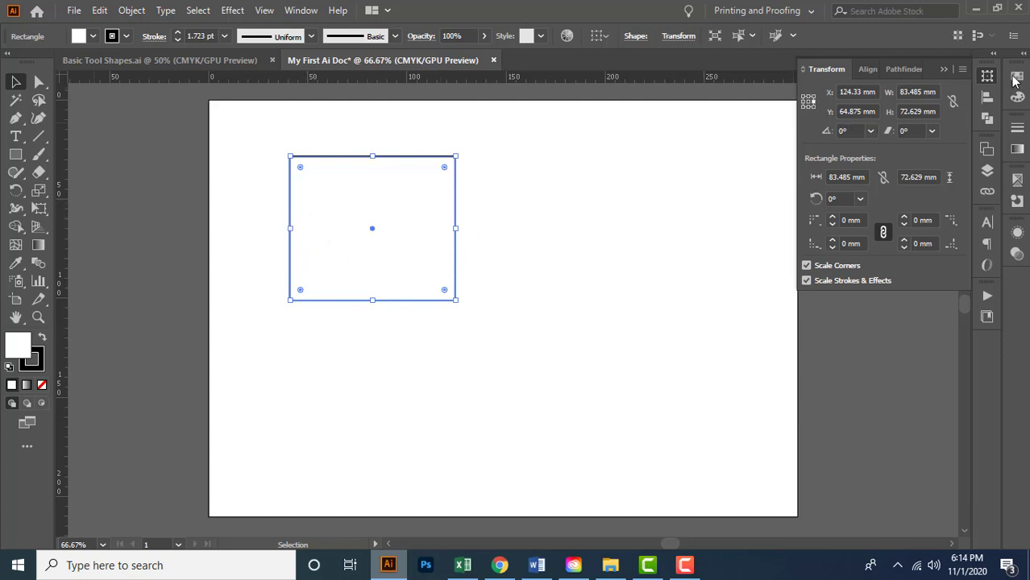
left_click(810, 98)
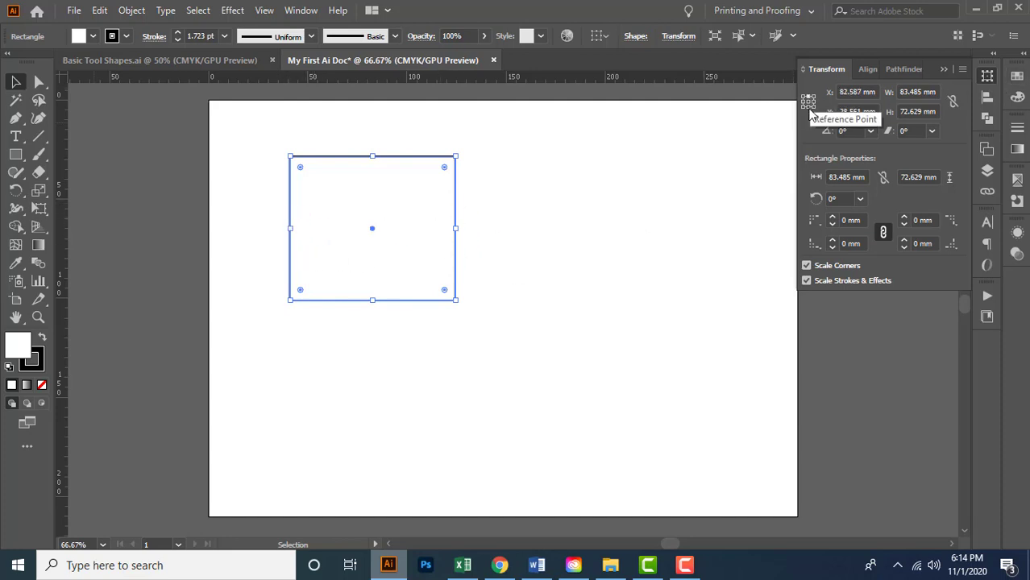
left_click(809, 107)
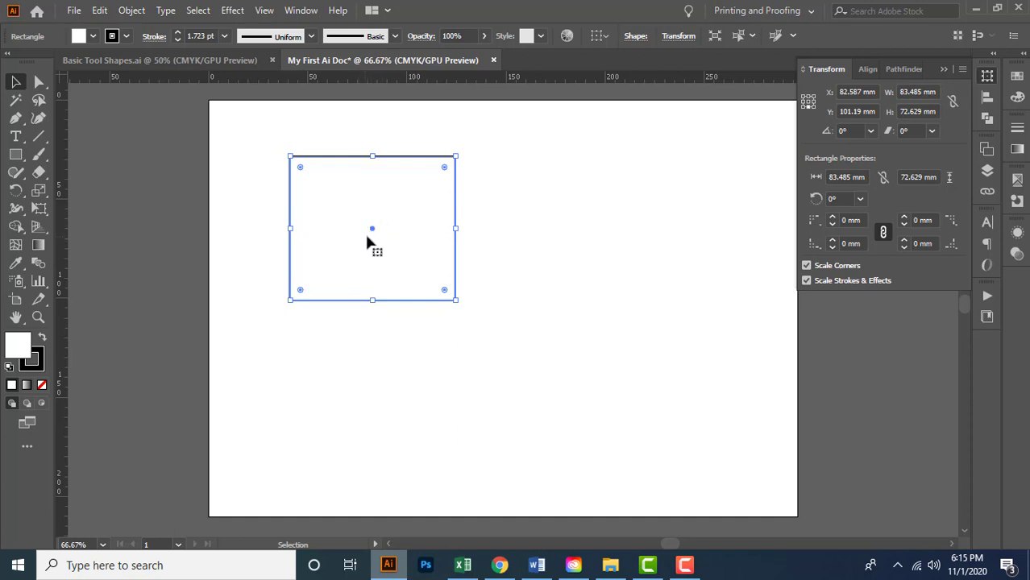
left_click(808, 104)
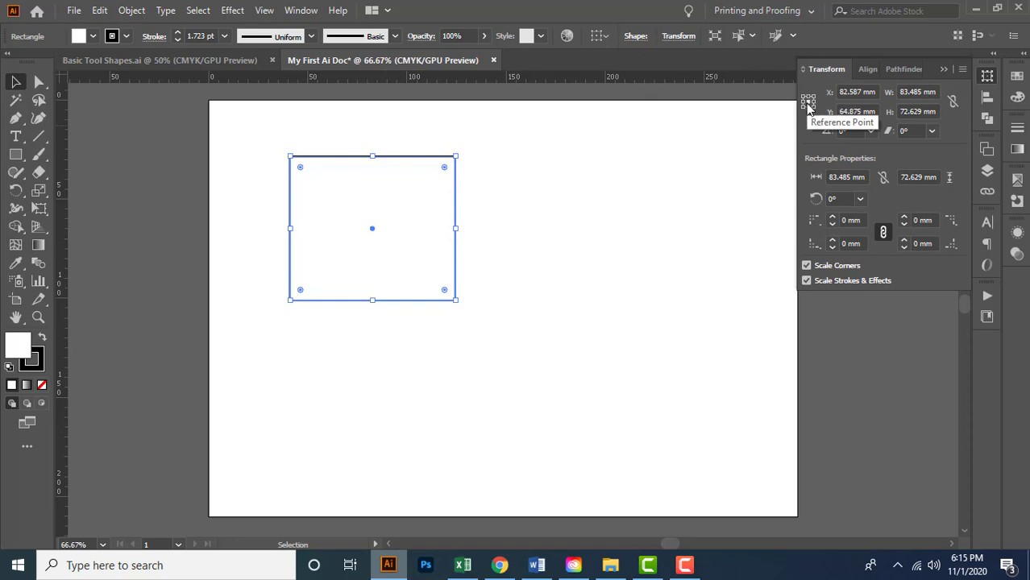
Step: Shift the rectangle horizontally by varying its X position, and vertically by stepping its Y position to 83 mm
left_click(864, 92)
scroll(864, 92, "up", 8)
scroll(864, 92, "down", 5)
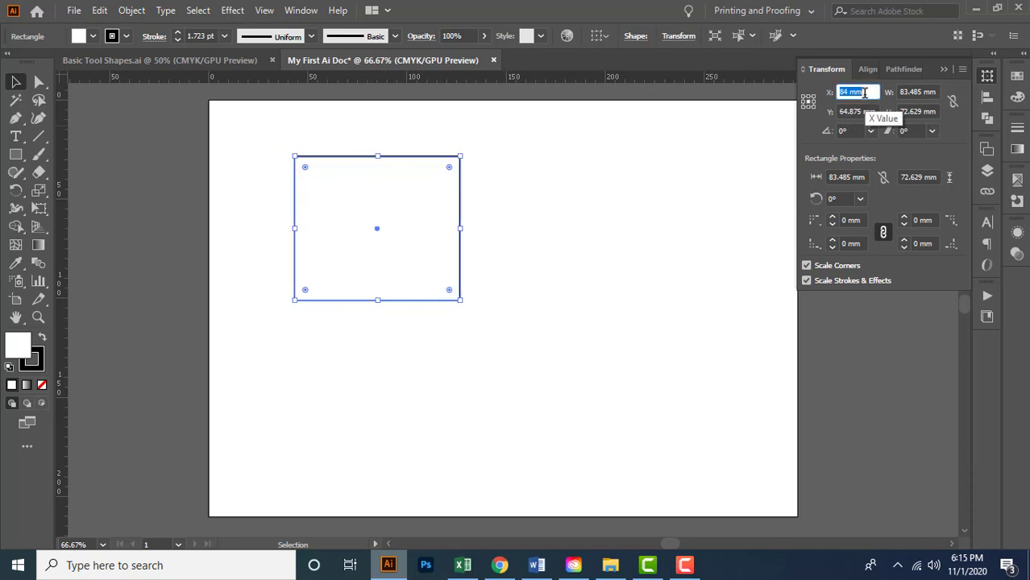
scroll(864, 92, "down", 3)
left_click(866, 112)
scroll(867, 112, "up", 14)
scroll(868, 112, "down", 11)
scroll(871, 111, "up", 14)
Step: Step the rectangle's X position to 85 mm and its Y position to 67 mm
left_click(867, 93)
scroll(866, 93, "up", 14)
scroll(867, 93, "up", 6)
scroll(870, 92, "down", 12)
scroll(871, 92, "down", 5)
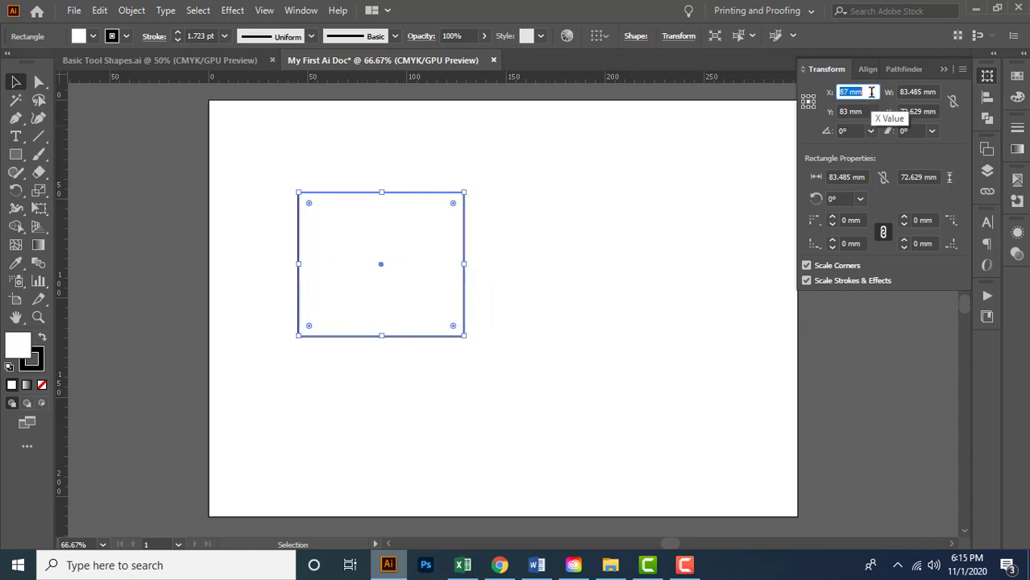
left_click(871, 111)
scroll(870, 112, "up", 10)
scroll(870, 111, "down", 20)
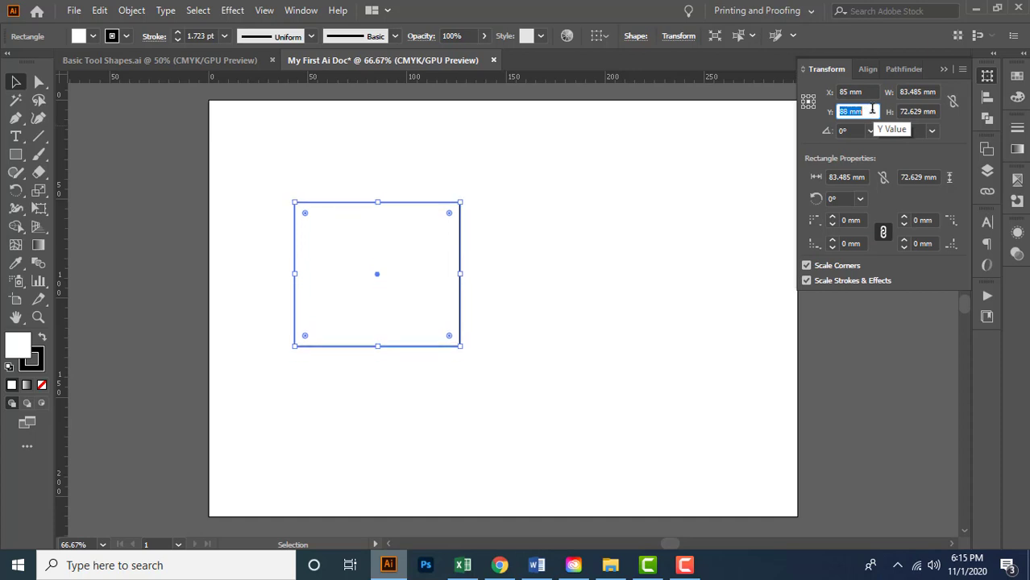
scroll(870, 112, "up", 5)
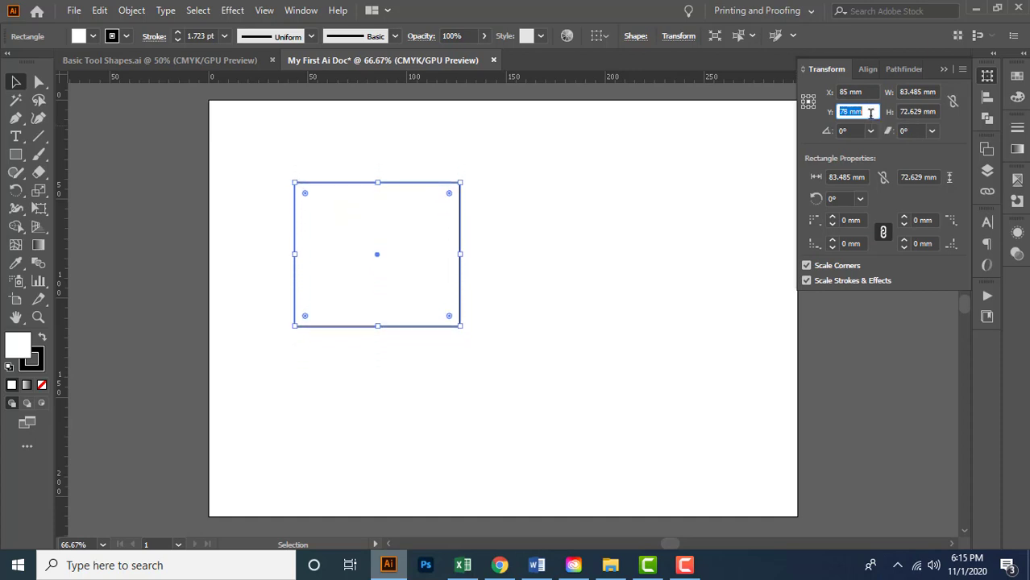
scroll(871, 112, "down", 3)
scroll(870, 112, "down", 6)
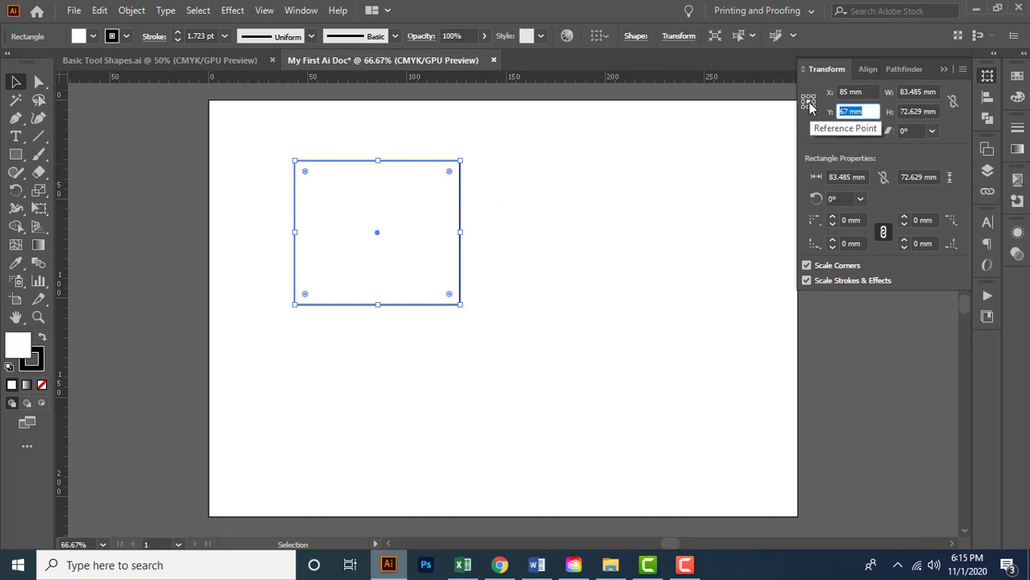
Step: Centre the rectangle on the page at X 148.5 mm and Y 105 mm, deselect it and select it again
left_click(856, 92)
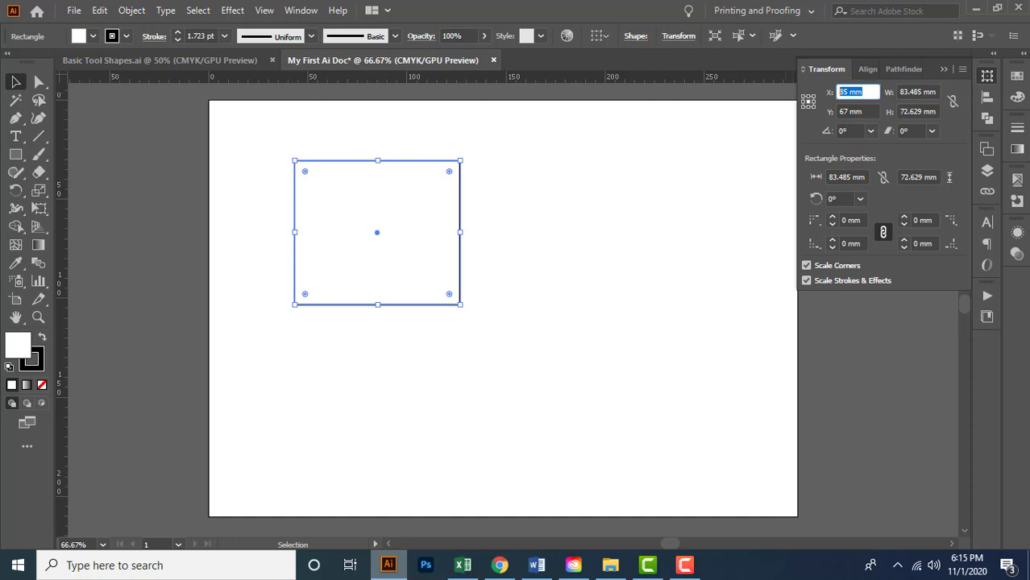
type("148.5mm")
key("Tab")
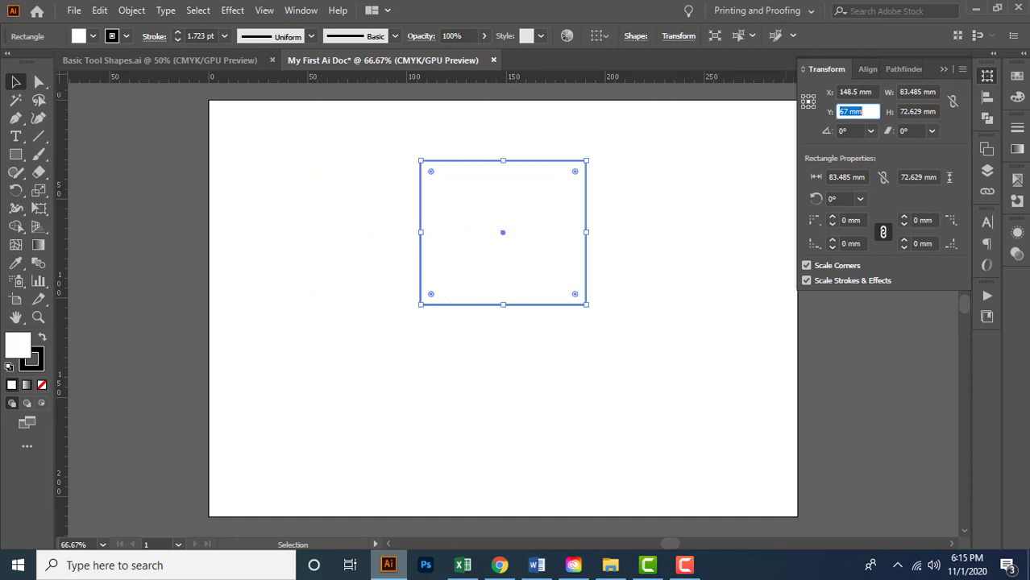
type("105mm")
key("Return")
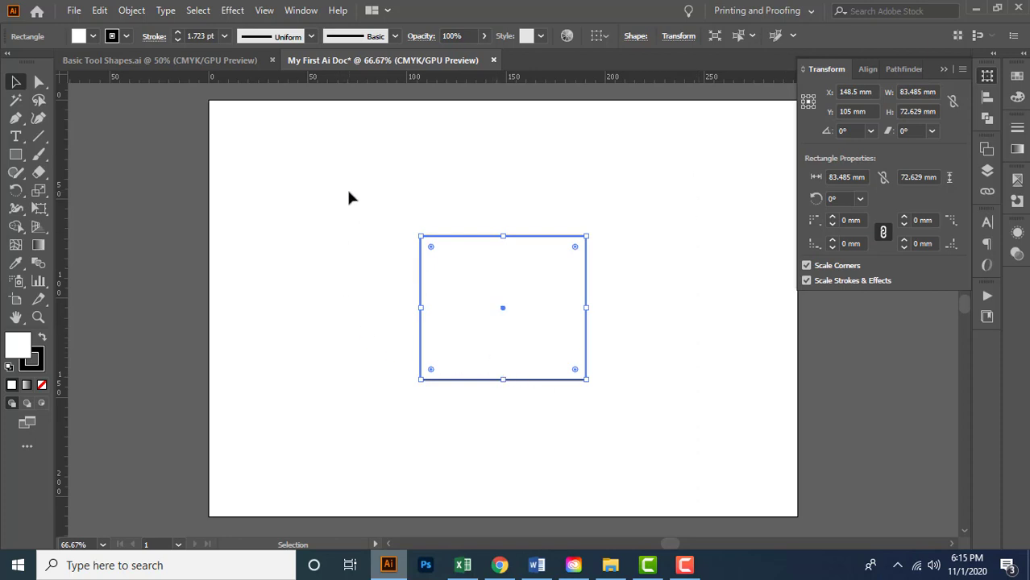
left_click_drag(371, 220, 371, 220)
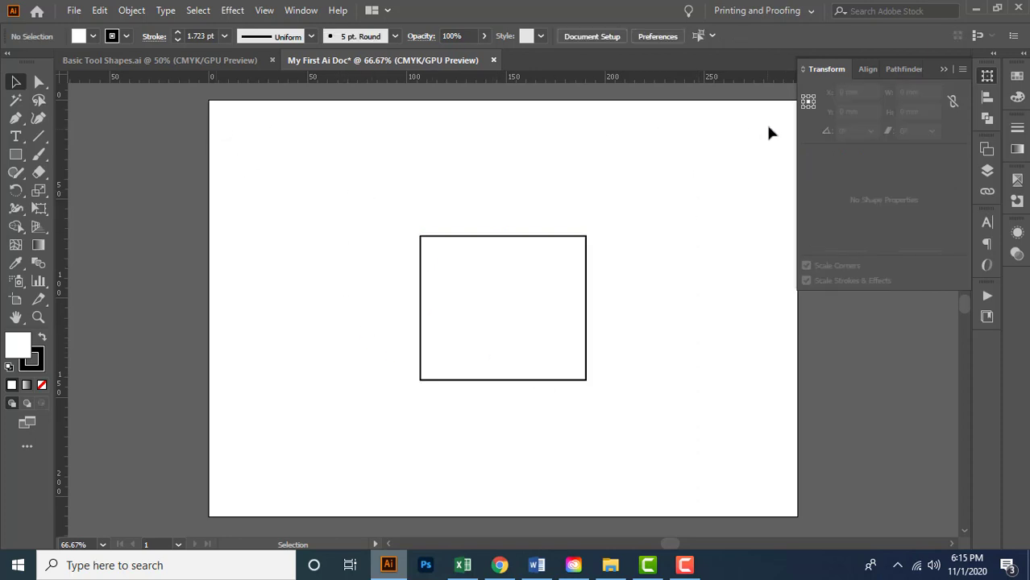
left_click_drag(378, 188, 640, 417)
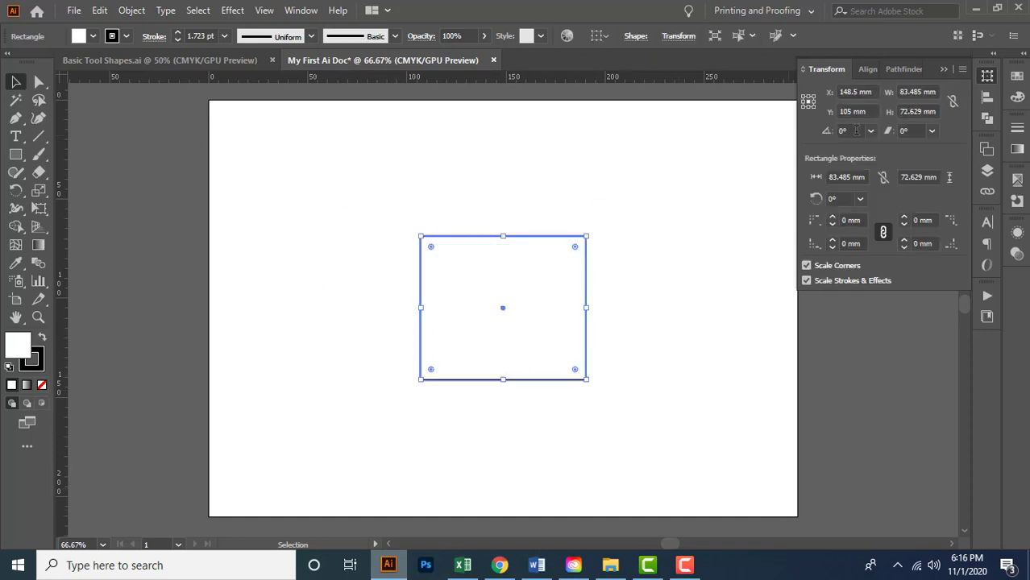
Step: Check the A4 width and height in the new document settings, close them without creating anything, and compare with the rectangle's X and Y
left_click_drag(681, 251, 661, 238)
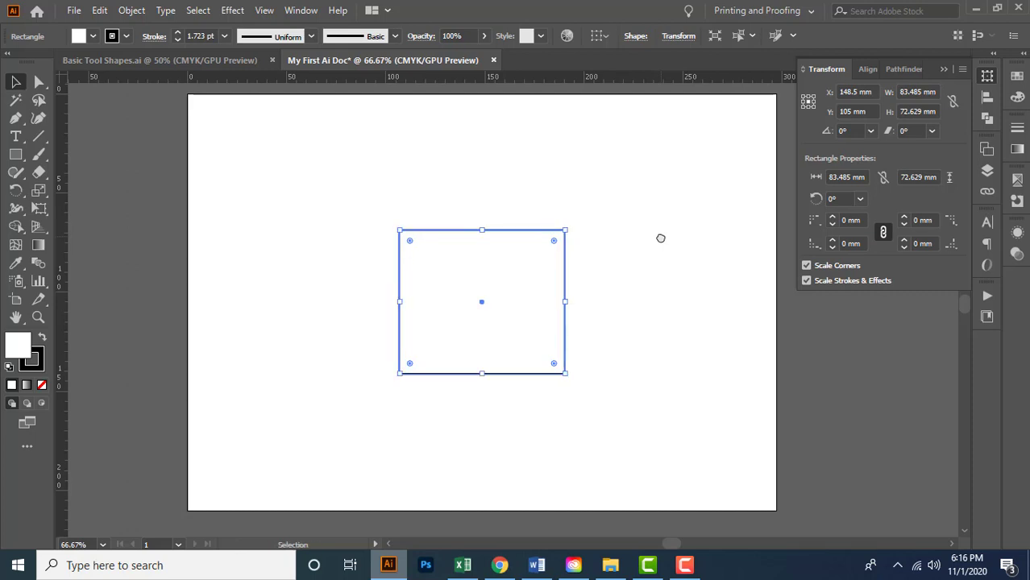
key("ctrl+n")
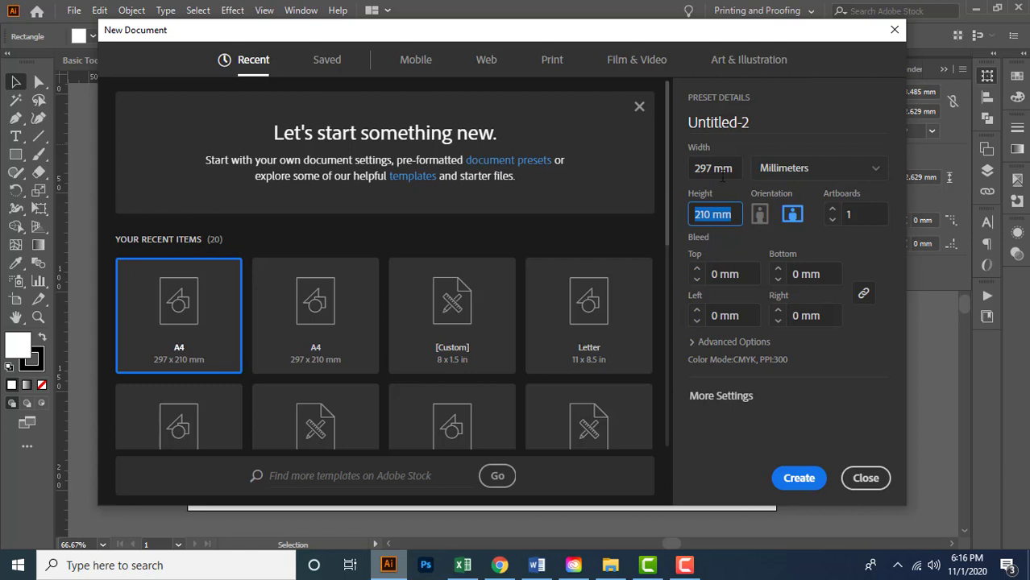
left_click(737, 169)
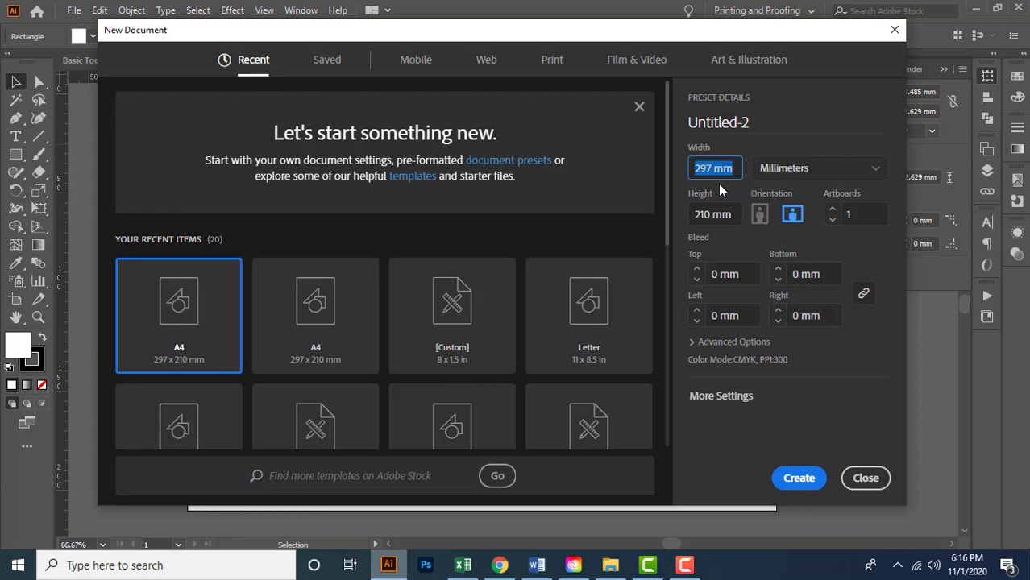
left_click(863, 480)
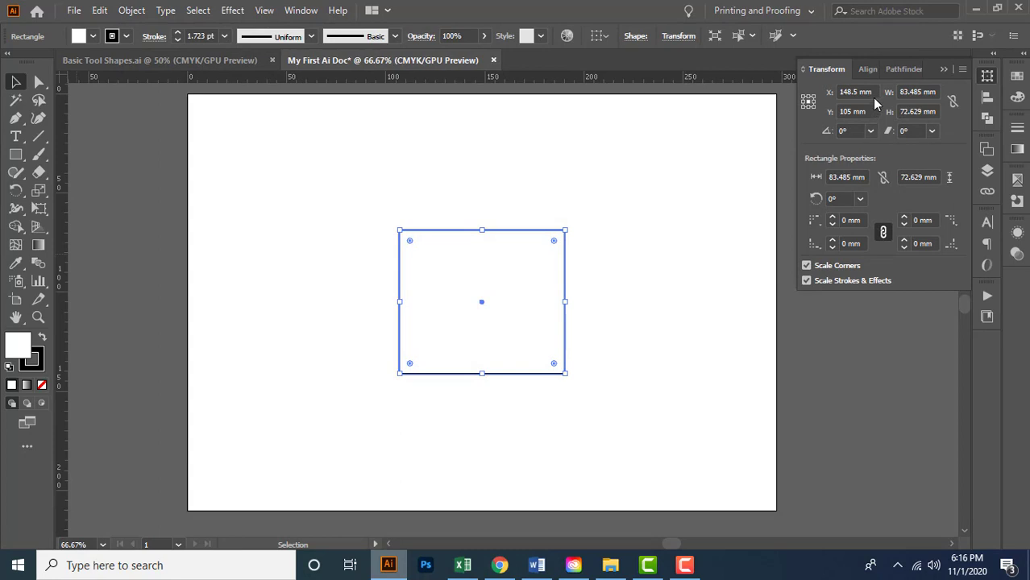
left_click(856, 92)
left_click(870, 113)
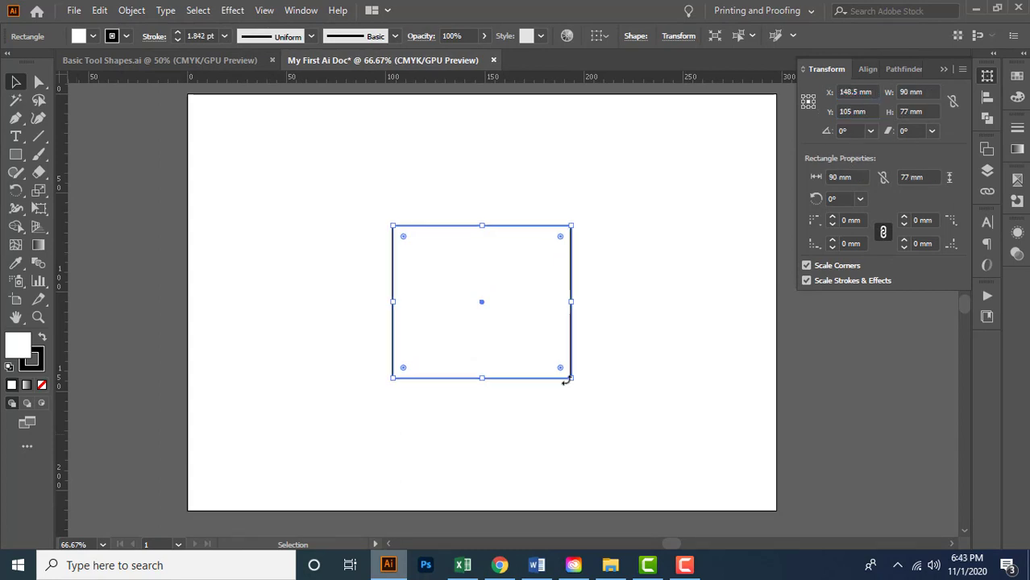
Step: Increase the rectangle's width to 97 mm, keeping its centre as the reference point
left_click(928, 93)
key("Up")
key("Up")
key("Up")
key("Up")
key("Up")
key("Up")
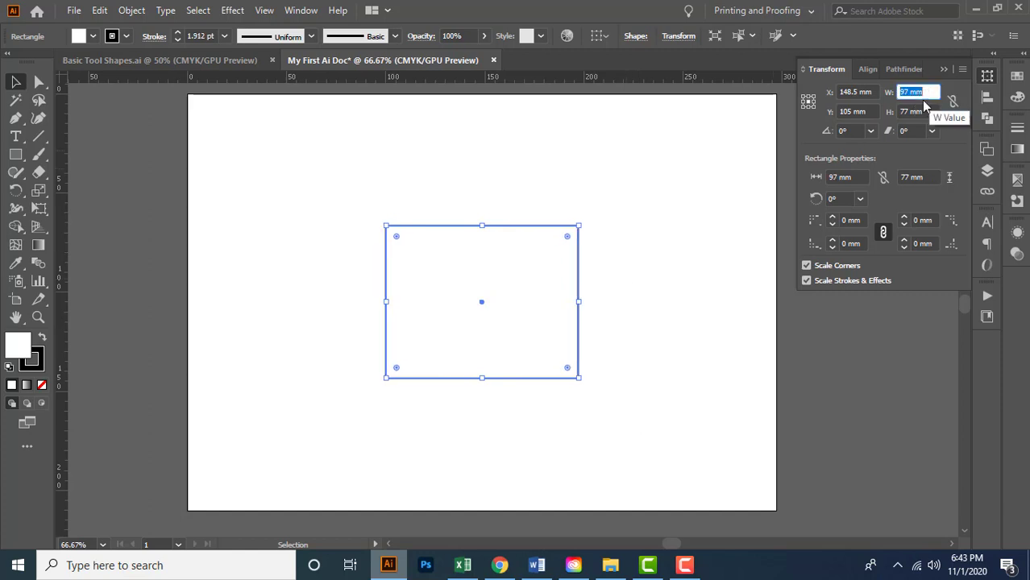
Step: Increase the rectangle's height to 90 mm about its centre
left_click(921, 111)
key("Up")
key("Up")
key("Up")
key("Up")
key("Up")
key("Up")
key("Up")
key("Up")
key("Up")
key("Up")
key("Up")
key("Up")
key("Up")
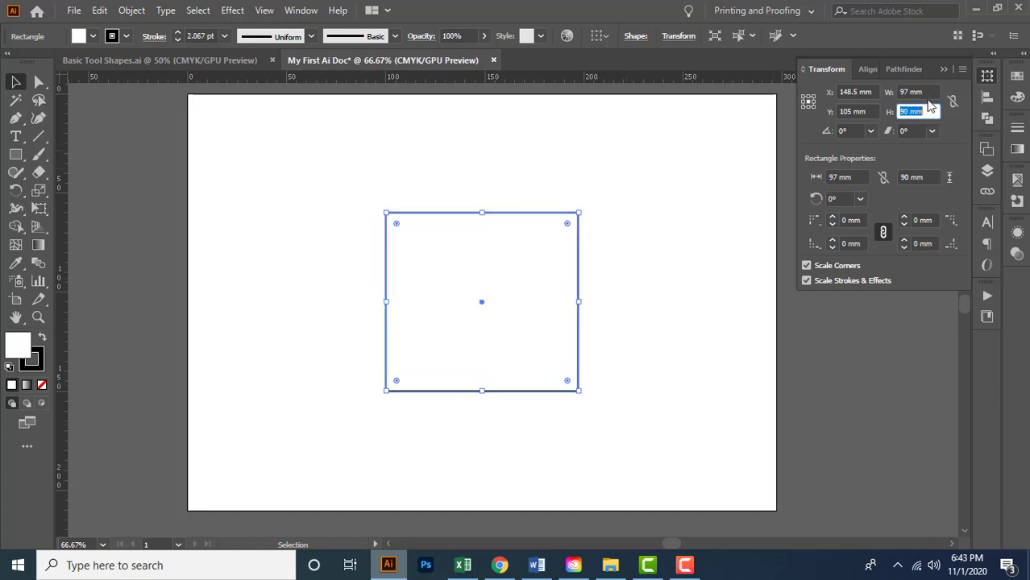
Step: Increase the rectangle's width to 110 mm about its centre
left_click(927, 92)
key("Up")
key("Up")
key("Up")
key("Up")
key("Up")
key("Up")
key("Up")
key("Up")
key("Up")
key("Up")
key("Up")
key("Up")
key("Up")
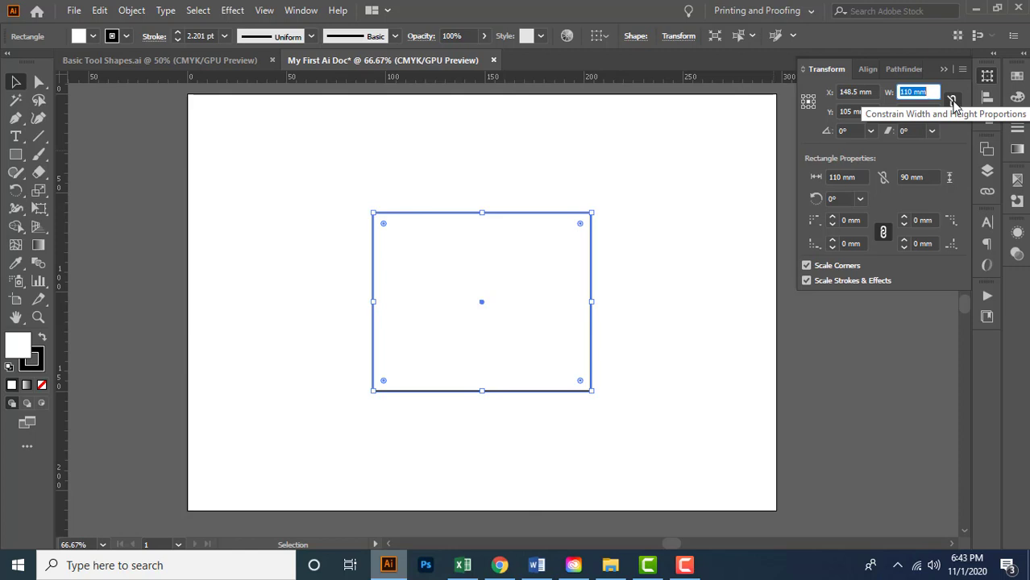
Step: Constrain the width and height proportions, then vary the rectangle's width and set it to 112 mm
left_click(952, 102)
left_click(929, 94)
scroll(930, 93, "up", 4)
scroll(929, 93, "down", 4)
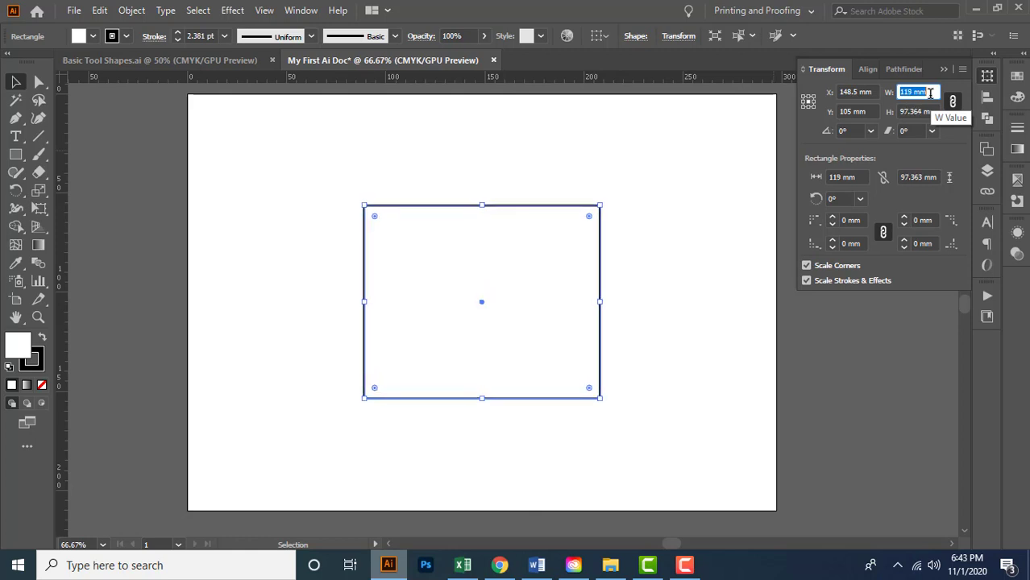
scroll(929, 93, "down", 6)
scroll(930, 93, "up", 8)
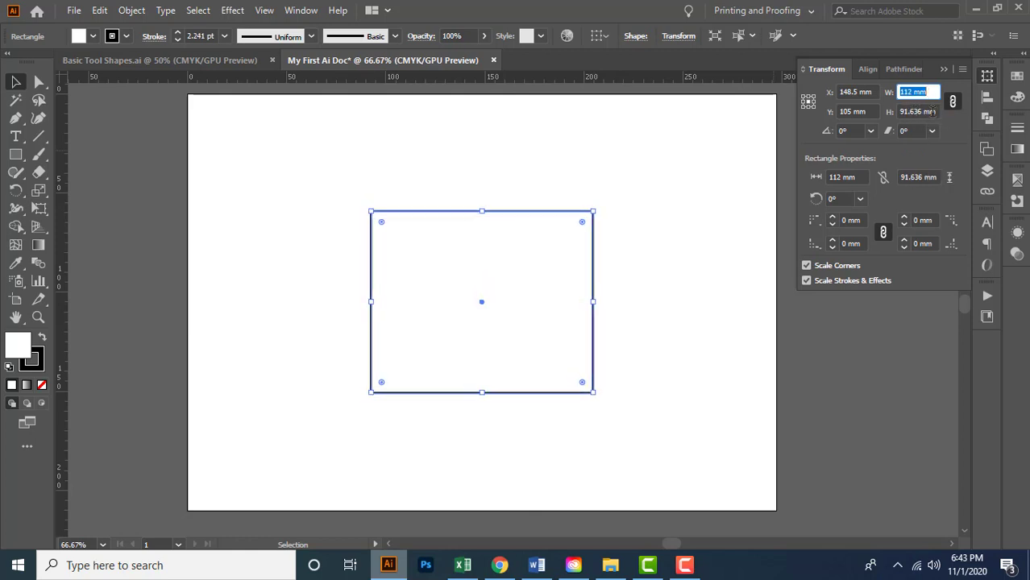
Step: Scale the rectangle proportionally up and down through its height value, ending at 84 mm
left_click(933, 112)
scroll(933, 111, "up", 7)
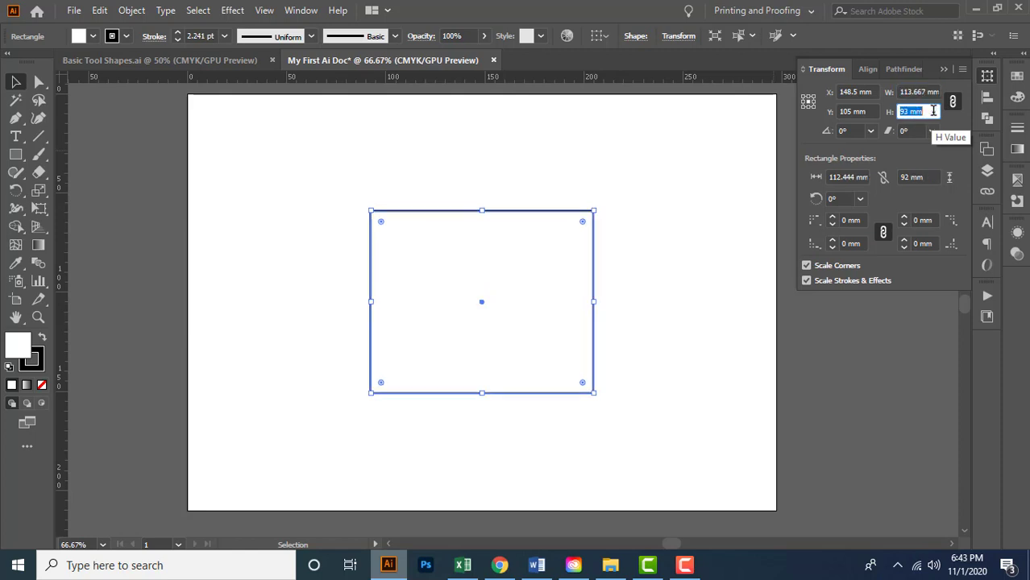
scroll(933, 111, "up", 1)
scroll(933, 111, "down", 11)
scroll(934, 112, "down", 4)
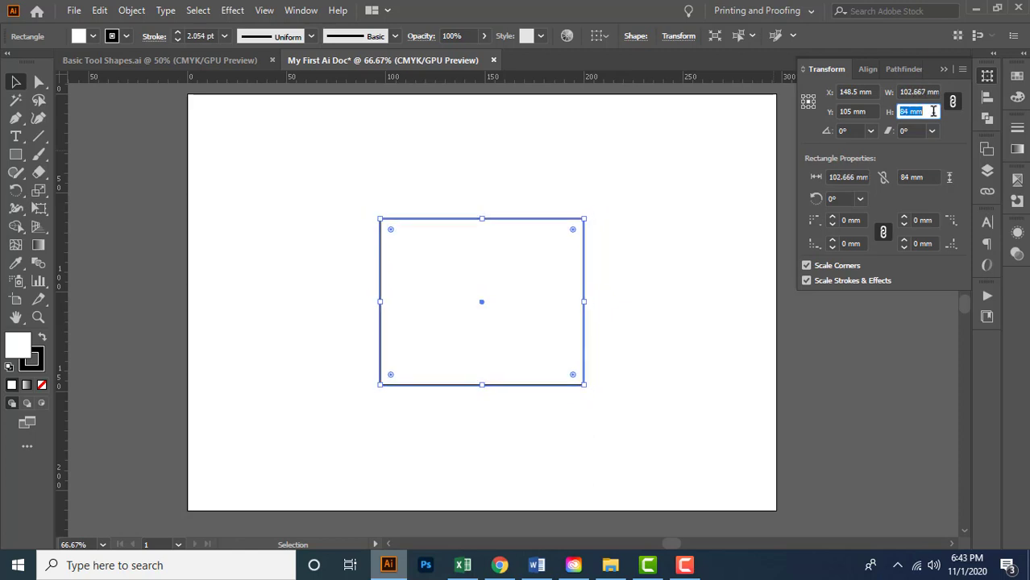
Step: Try rotating the rectangle about its centre to 11° and to 347°, and reset its angle to 0°
left_click(849, 130)
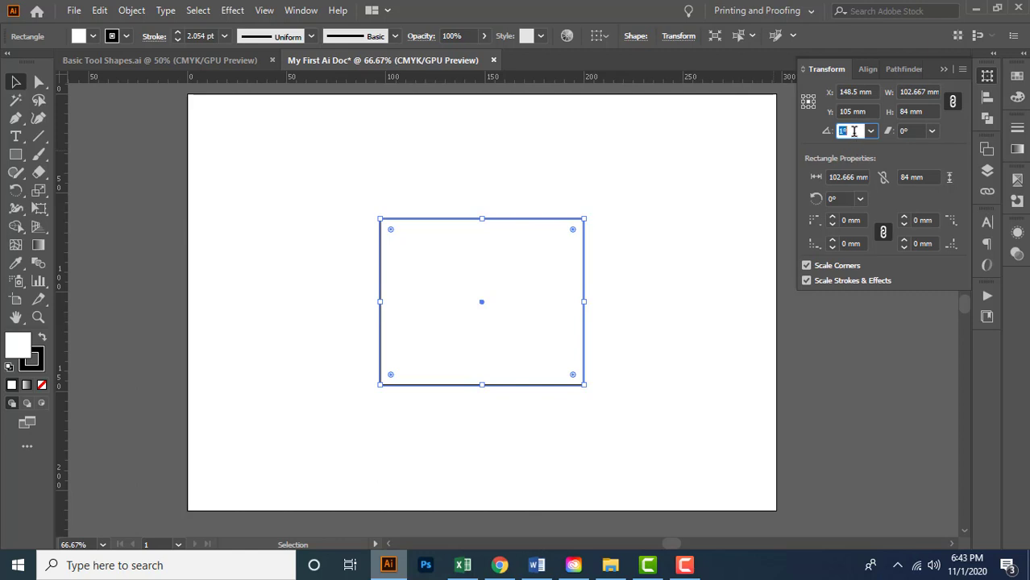
scroll(853, 130, "up", 7)
scroll(854, 130, "down", 1)
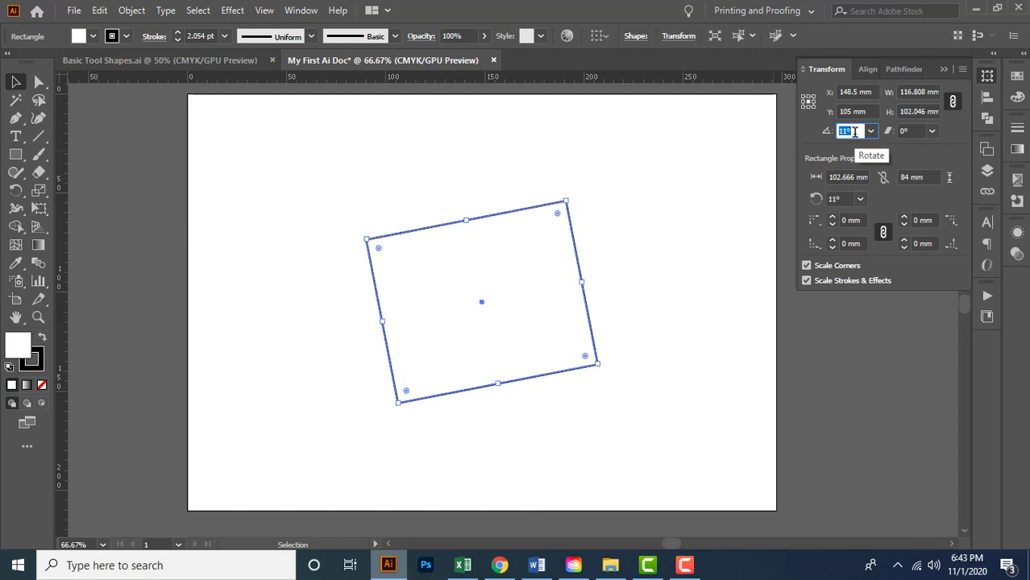
scroll(854, 130, "down", 19)
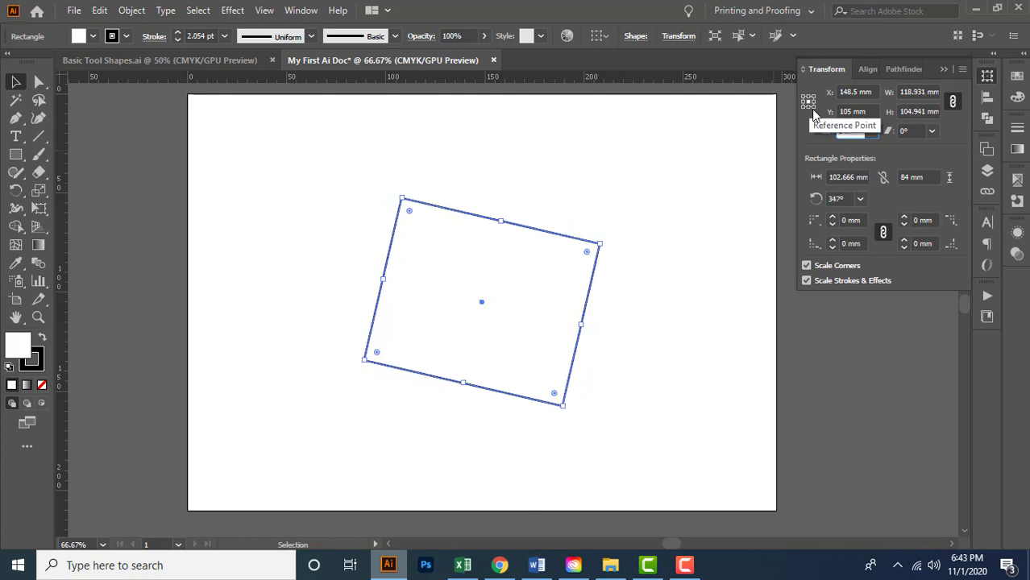
left_click(861, 133)
type("0")
key("Tab")
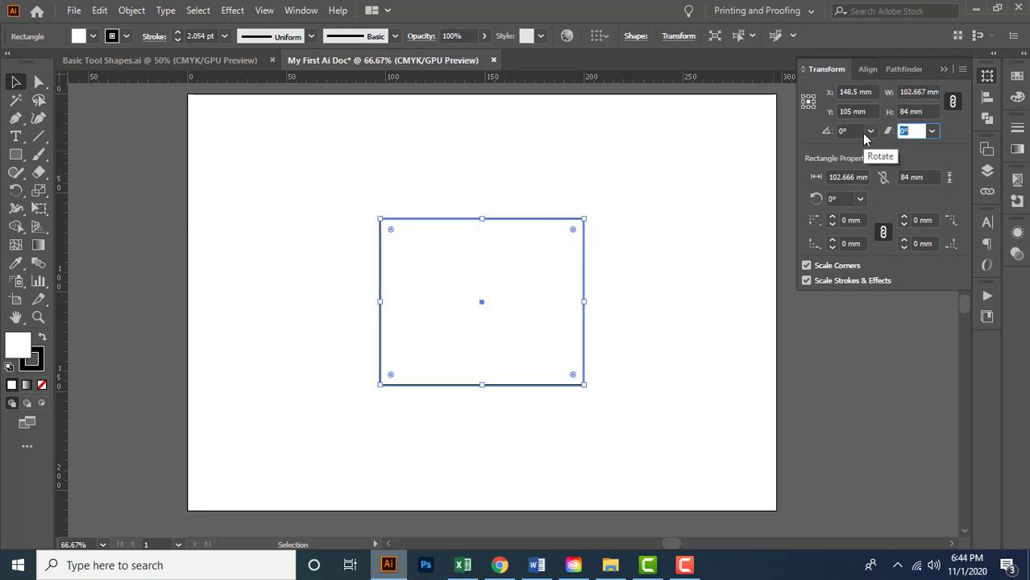
Step: Make the lower-right corner the reference point and rotate the rectangle counter-clockwise in 1° steps
left_click(812, 108)
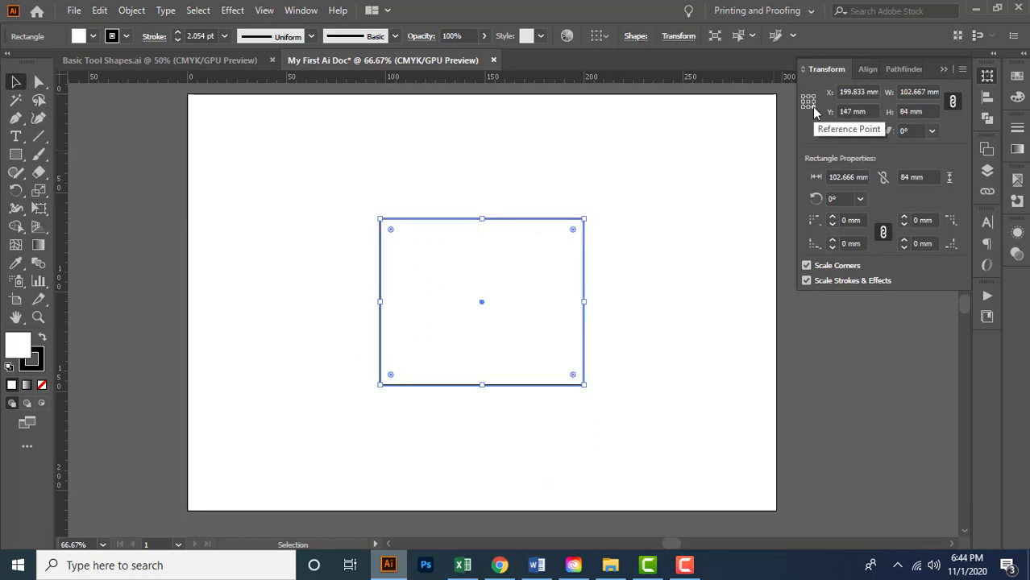
left_click(847, 133)
key("Up")
key("Up")
key("Up")
key("Up")
key("Up")
key("Up")
key("Up")
key("Up")
key("Up")
key("Up")
key("Up")
key("Up")
key("Up")
key("Up")
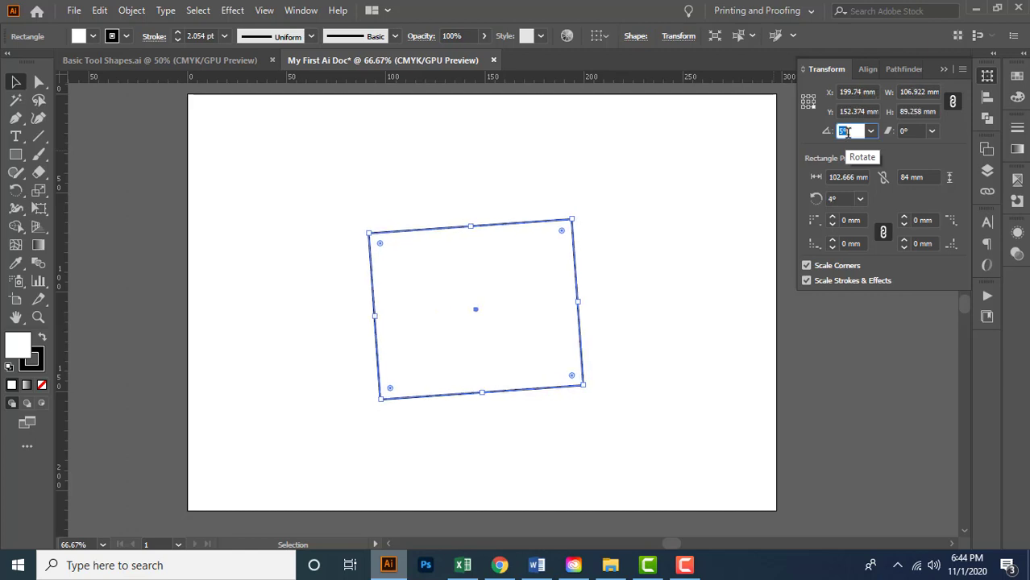
Step: Rotate the rectangle clockwise in 1° steps through 0° to about 350°, using the lower-right reference point
key("Down")
key("Down")
key("Down")
key("Down")
key("Down")
key("Down")
key("Down")
key("Down")
key("Down")
key("Down")
key("Down")
key("Down")
key("Down")
key("Down")
key("Down")
key("Down")
key("Down")
key("Down")
key("Down")
key("Down")
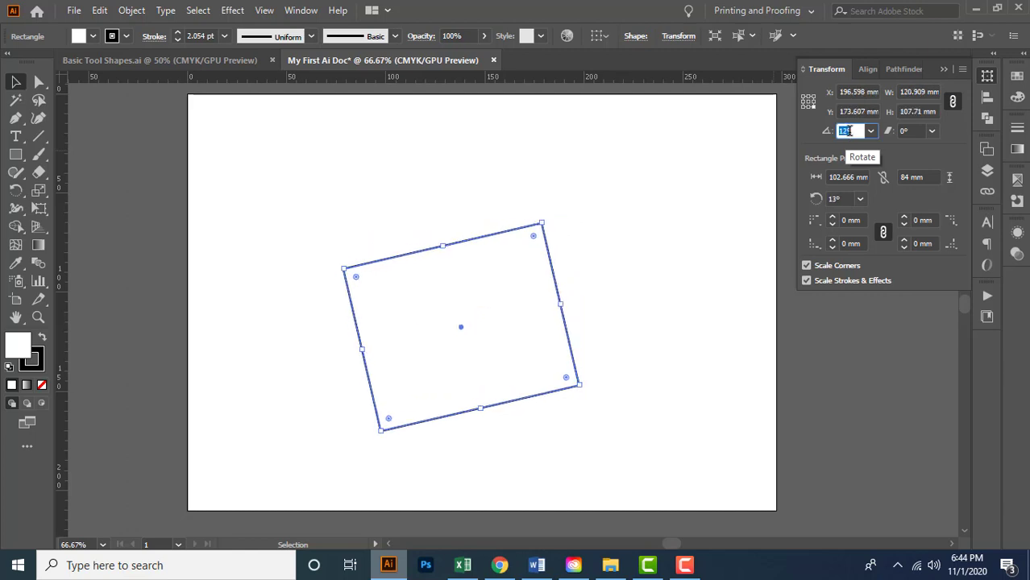
key("Down")
key("Down")
key("Down")
key("Down")
key("Down")
key("Down")
key("Down")
key("Down")
key("Down")
key("Down")
key("Down")
key("Down")
key("Down")
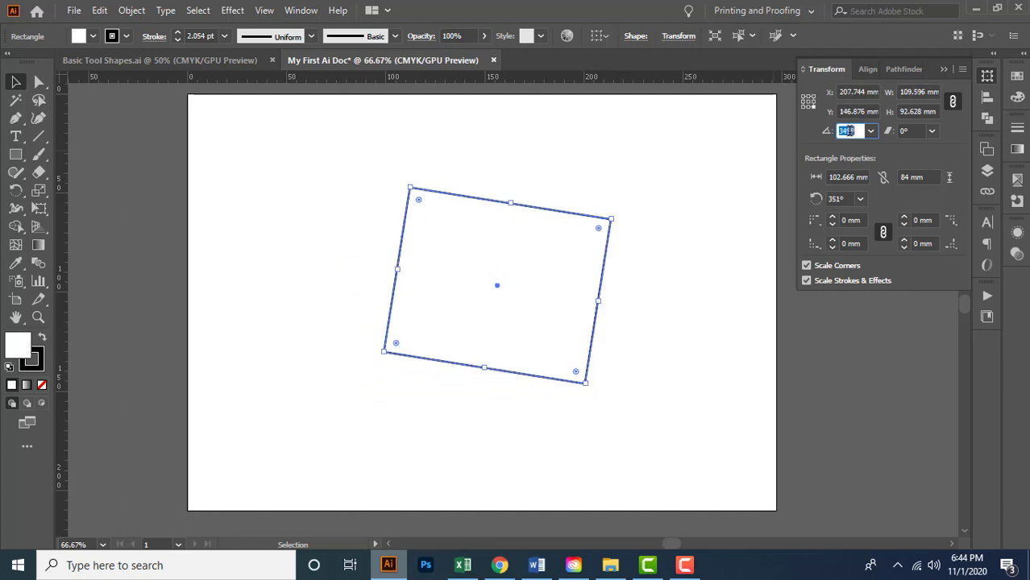
Step: Reset the rectangle's rotation to 0° and return its reference point to the centre
key("Up")
key("Up")
key("Up")
key("Up")
type("0")
key("Tab")
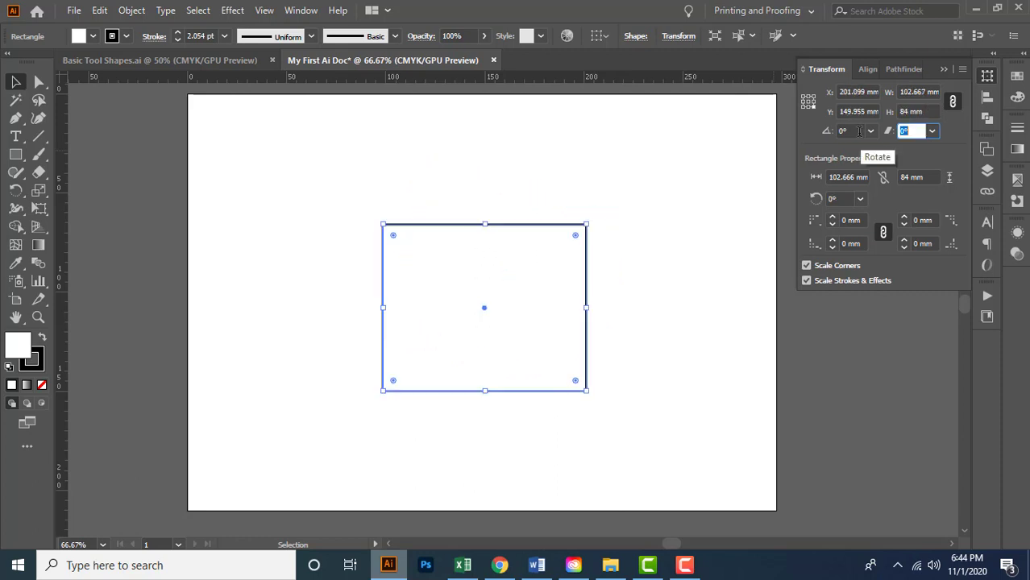
left_click(809, 106)
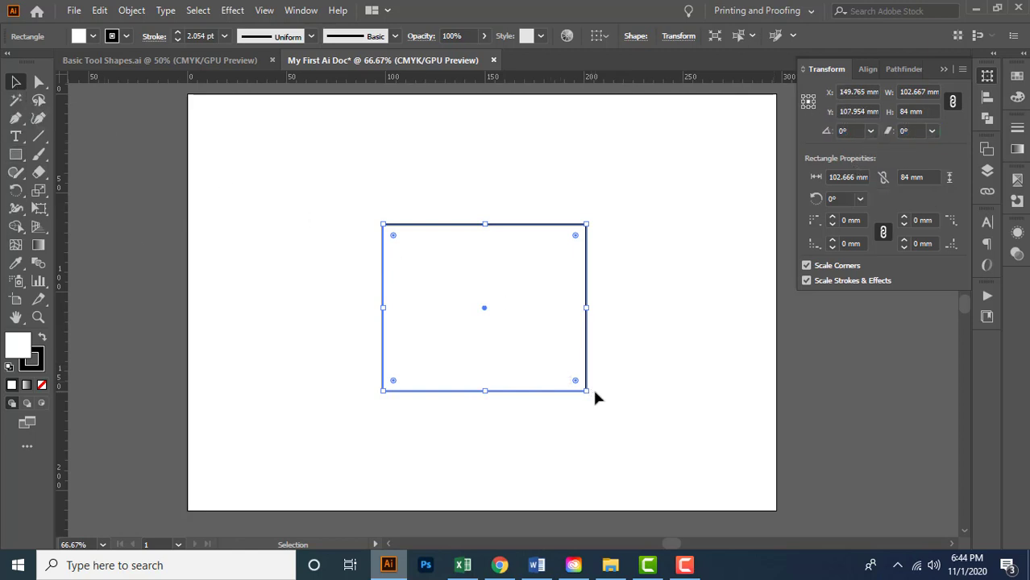
Step: Rotate the rectangle freehand on the page to exactly 270° and rotate it back to 0°
left_click_drag(589, 391, 438, 414)
key("shift")
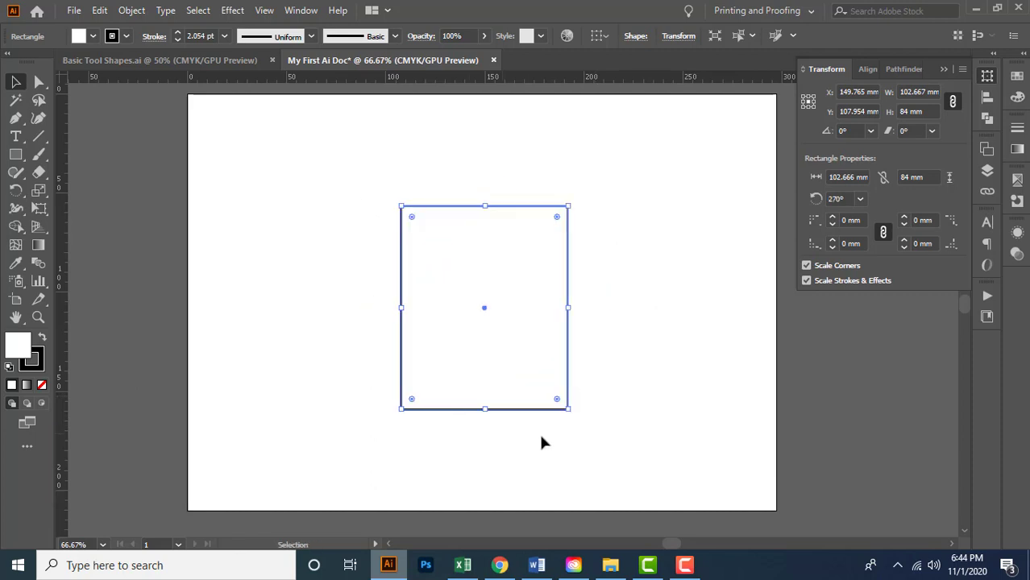
left_click_drag(575, 415, 674, 299)
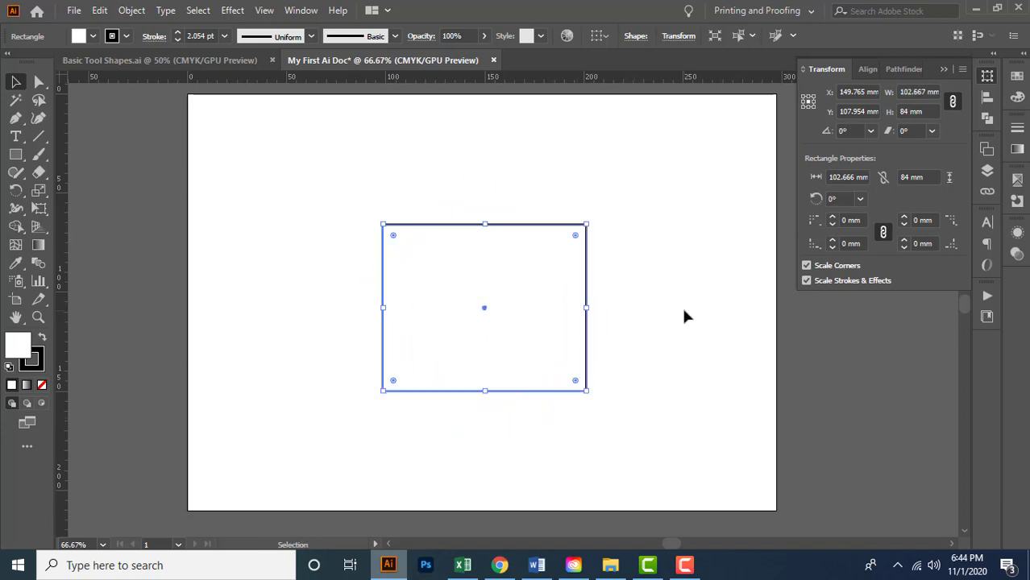
Step: Compare the width, height and angle in the rectangle properties with the general transform values
left_click(850, 177)
left_click(911, 176)
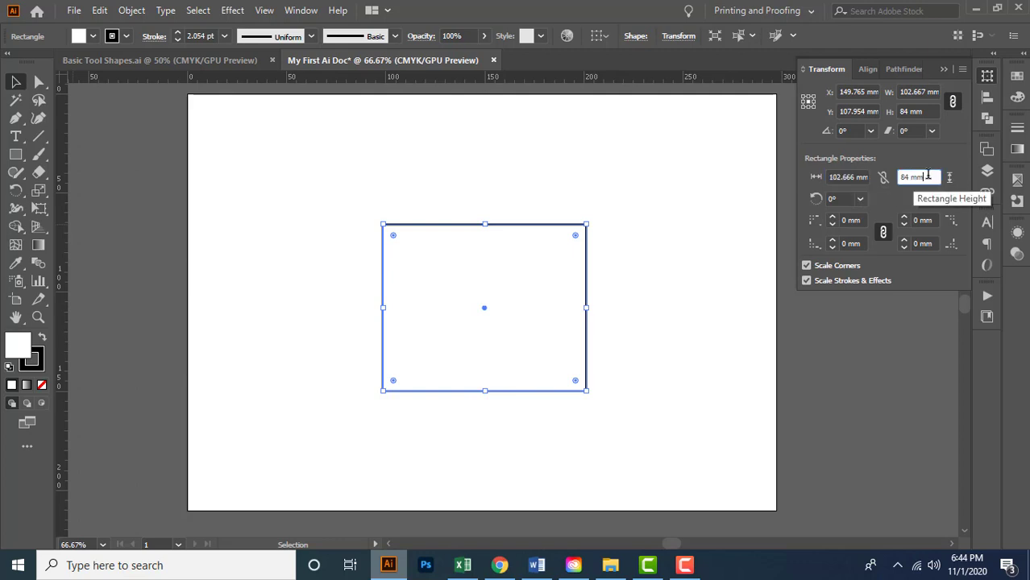
left_click(847, 177)
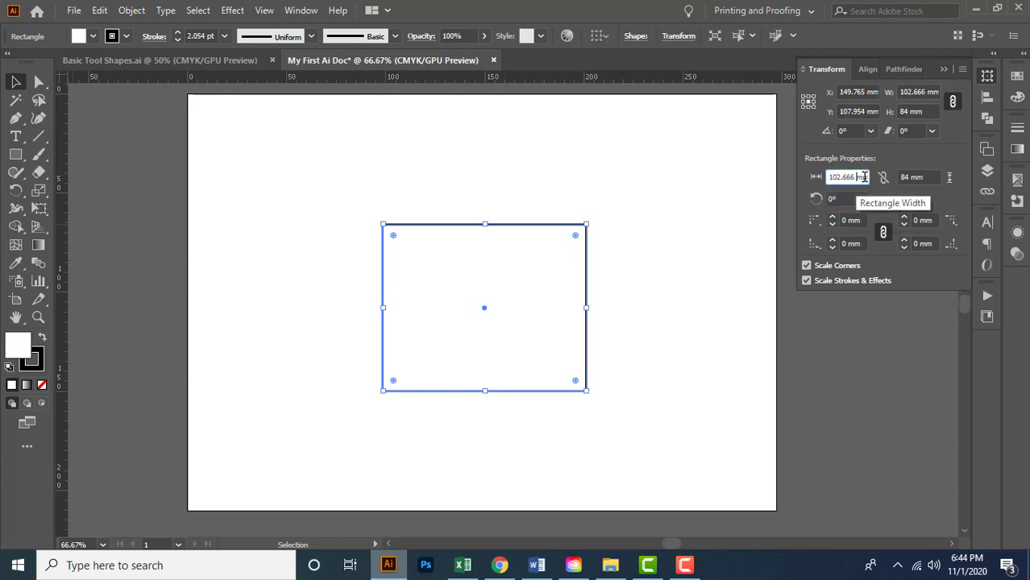
left_click(911, 176)
left_click(838, 199)
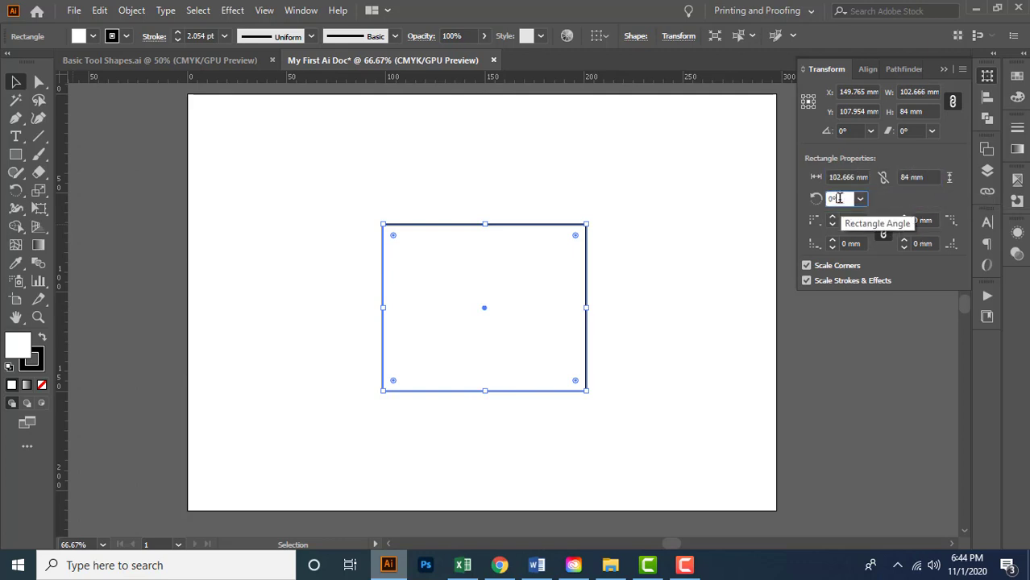
left_click(919, 92)
left_click(919, 112)
left_click(854, 131)
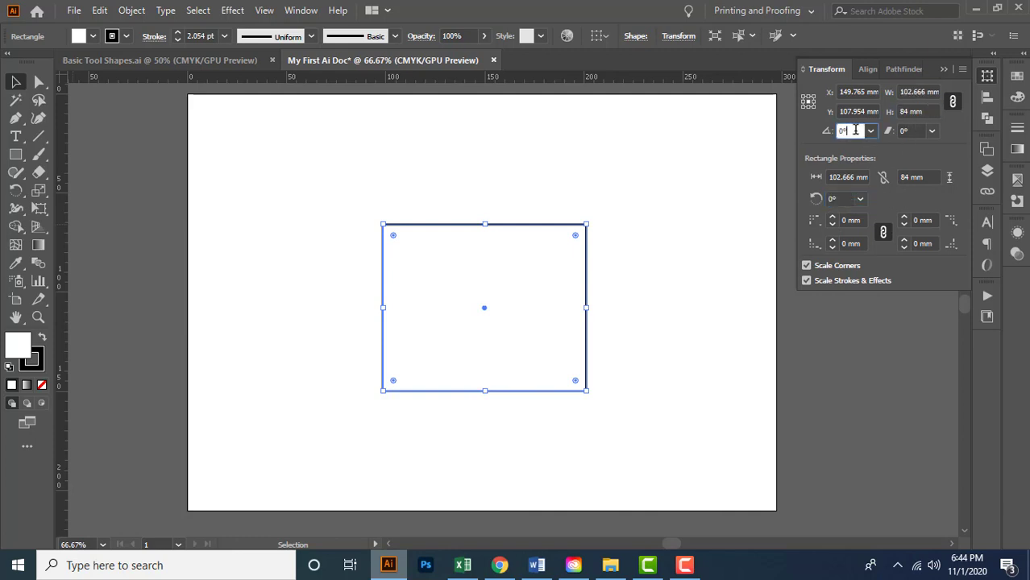
left_click(914, 112)
left_click(919, 93)
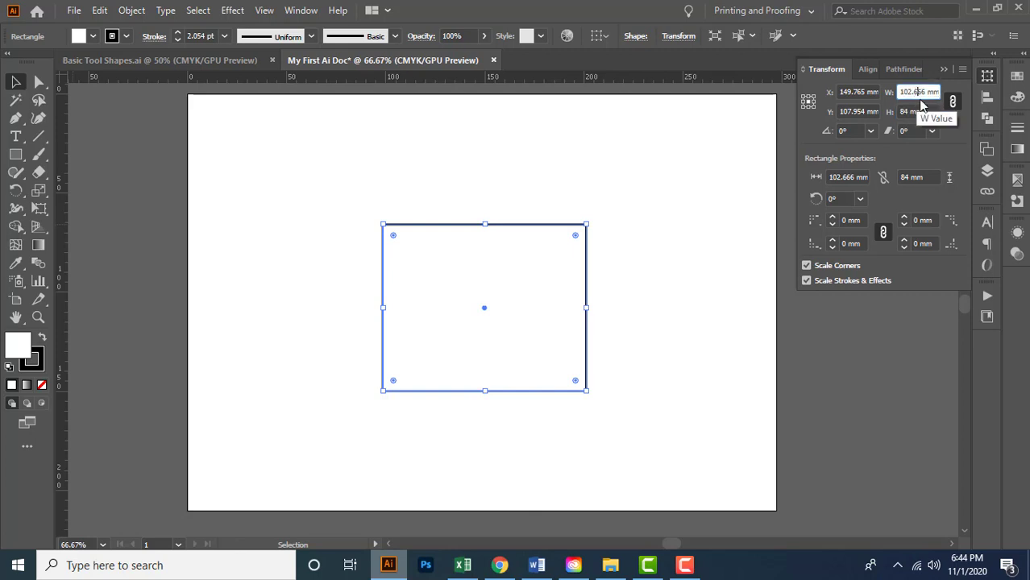
Step: Try rounding all four linked corners to a 13 mm radius and reset them to 0 mm
left_click(851, 220)
key("Up")
key("Up")
key("Up")
key("Up")
key("Up")
key("Up")
key("Up")
key("Up")
key("Up")
key("Up")
key("Up")
key("Up")
key("Up")
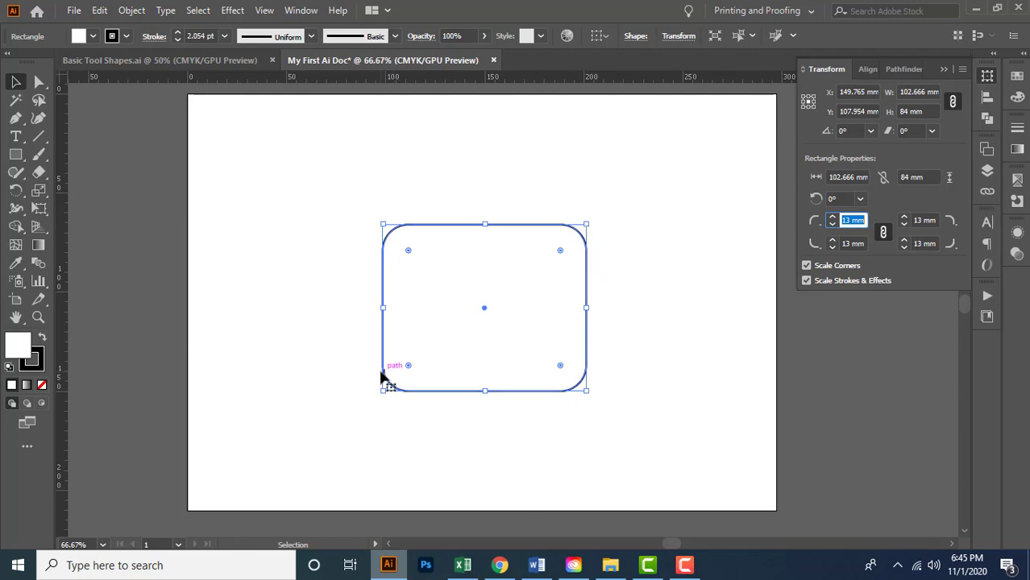
type("0")
key("Tab")
Step: Unlink the corner radius values and round only the rectangle's top-left corner to 12 mm
left_click(883, 235)
left_click(855, 221)
scroll(859, 222, "up", 11)
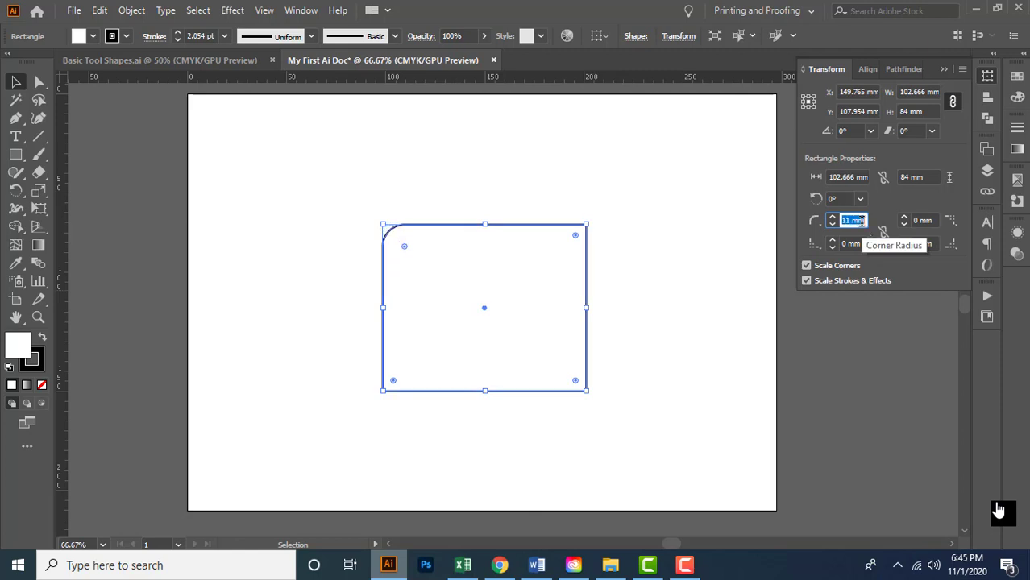
scroll(861, 223, "up", 1)
Step: Round the rectangle's top-right corner to 9 mm and its bottom-right corner to 21 mm
left_click(926, 221)
scroll(930, 220, "up", 2)
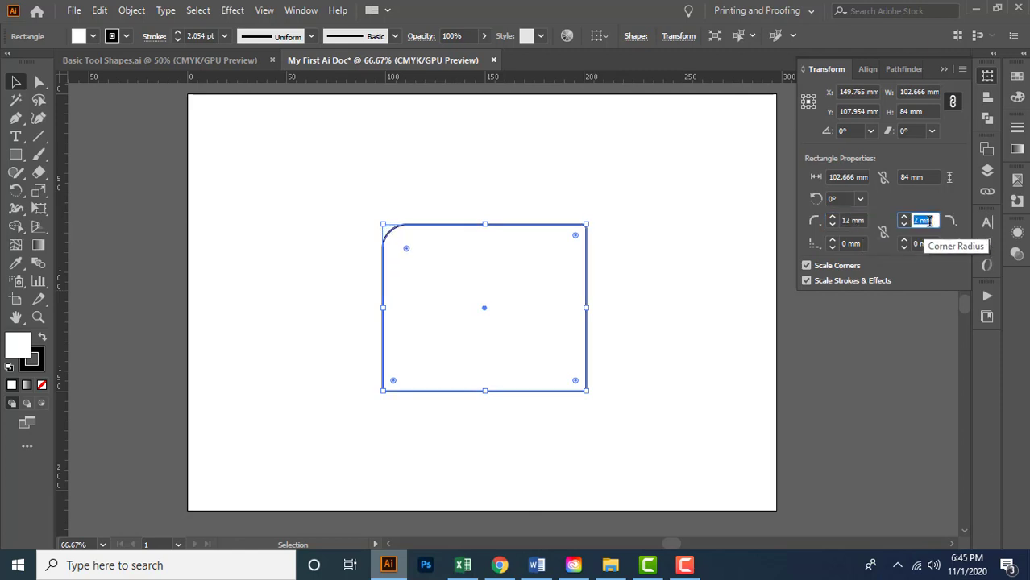
scroll(931, 223, "up", 2)
left_click(926, 244)
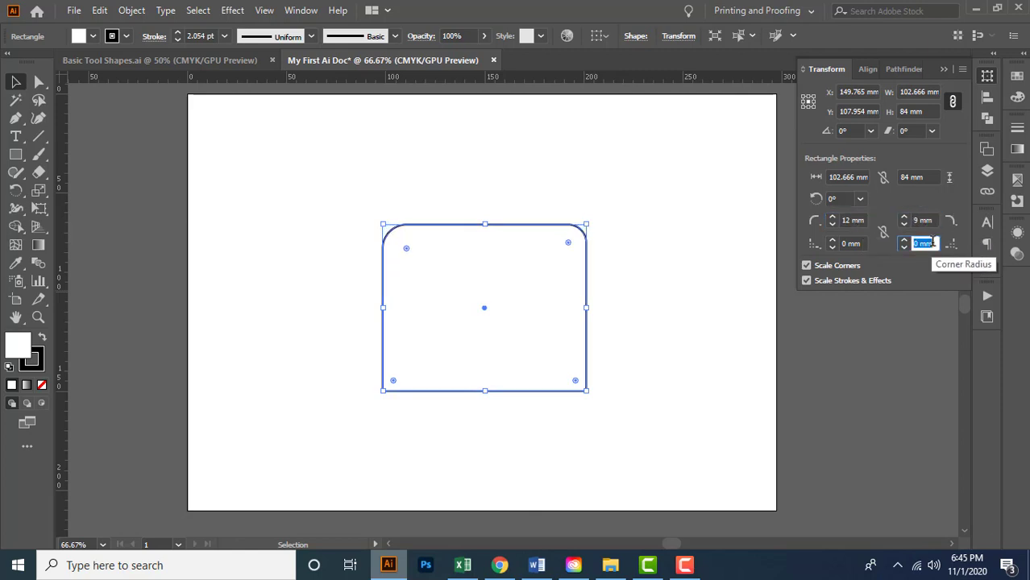
scroll(933, 244, "up", 18)
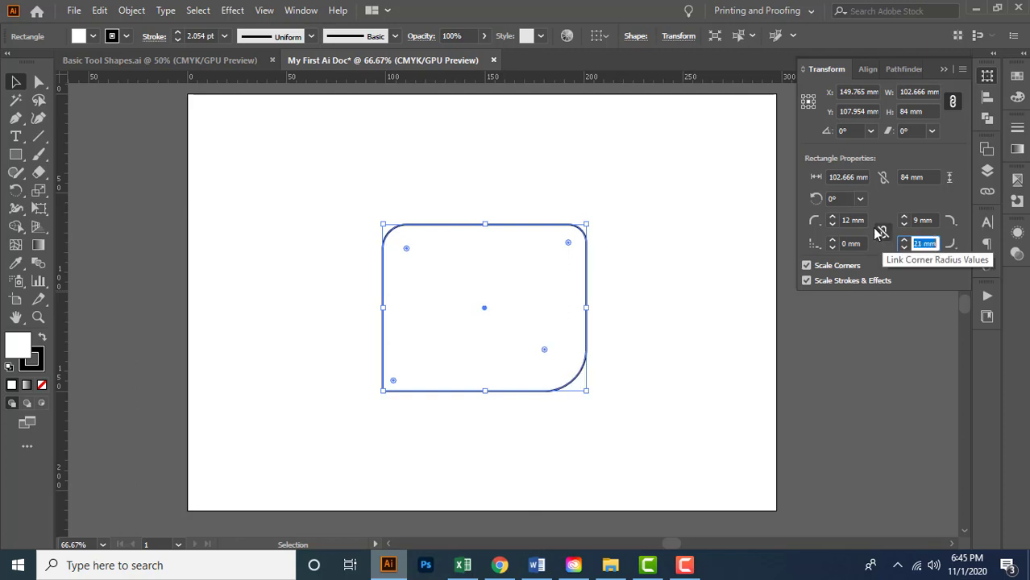
Step: Reset the rectangle's individual corner radii to 0 mm so that all its corners are square
left_click(850, 220)
type("0")
key("Tab")
type("0")
key("Tab")
type("0")
key("Return")
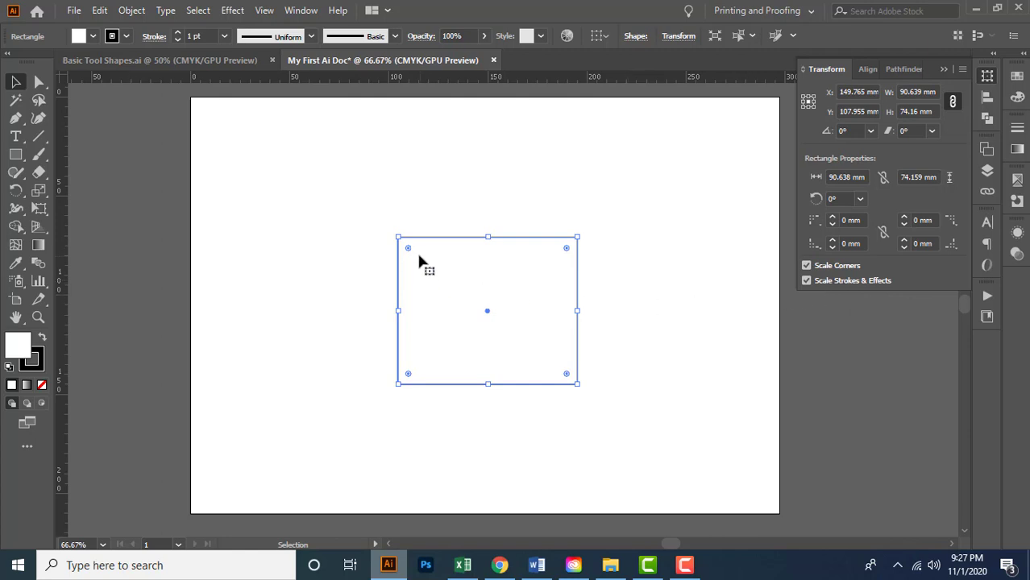
Step: Round all four corners of the rectangle together to a radius of about 11.8 mm and check its stroke weight
left_click_drag(409, 250, 431, 278)
left_click(198, 36)
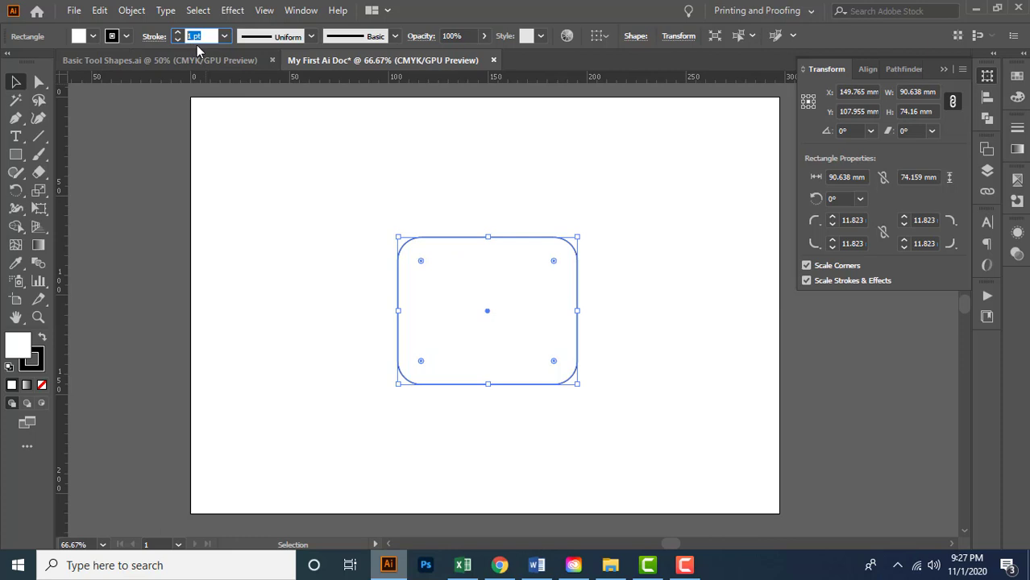
Step: Scale the rounded rectangle proportionally from its centre up to about 220 × 180 mm, then down to about 119.5 × 97.8 mm, checking its stroke weight
left_click_drag(580, 388, 674, 461)
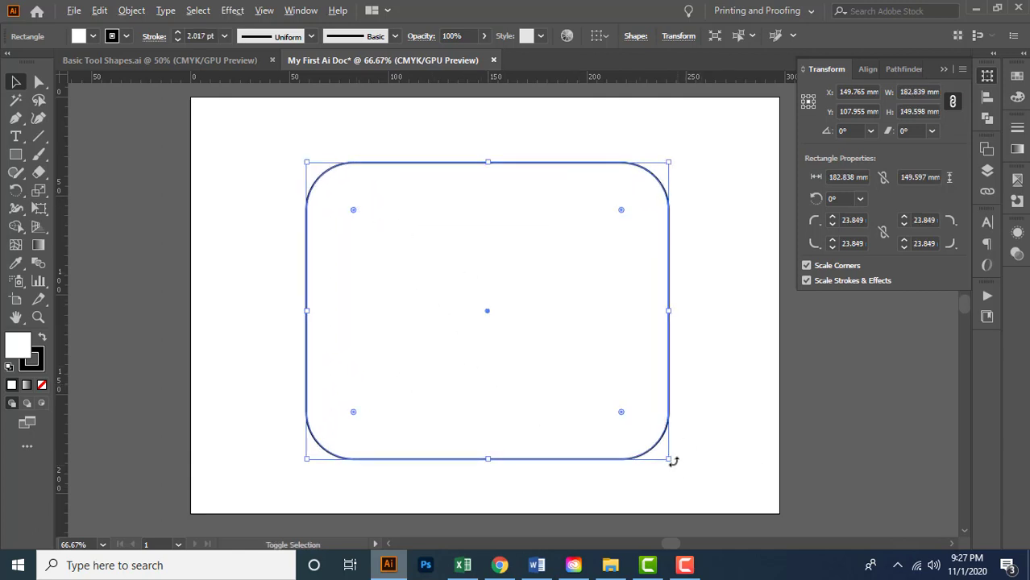
left_click_drag(670, 461, 706, 489)
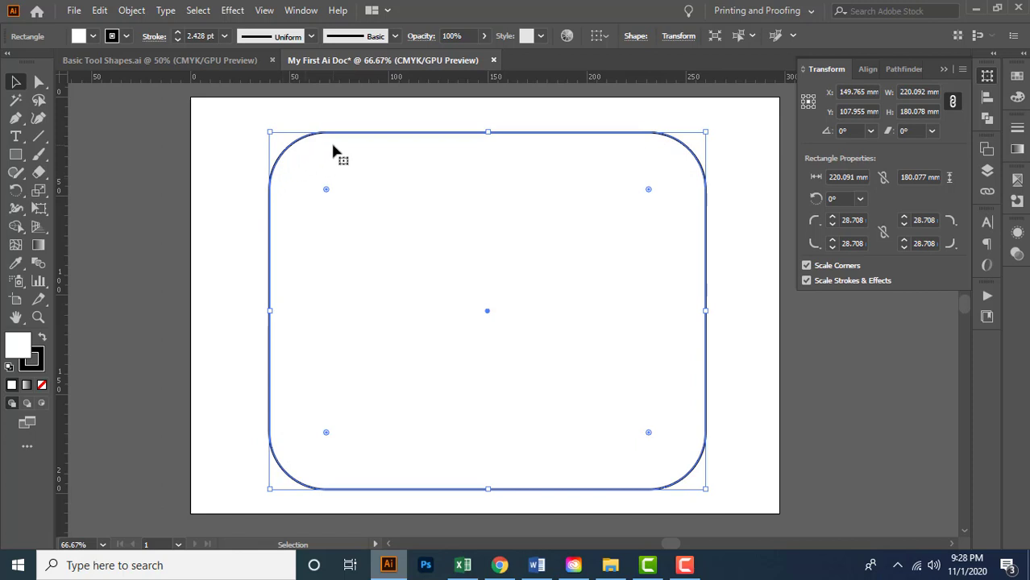
left_click(216, 38)
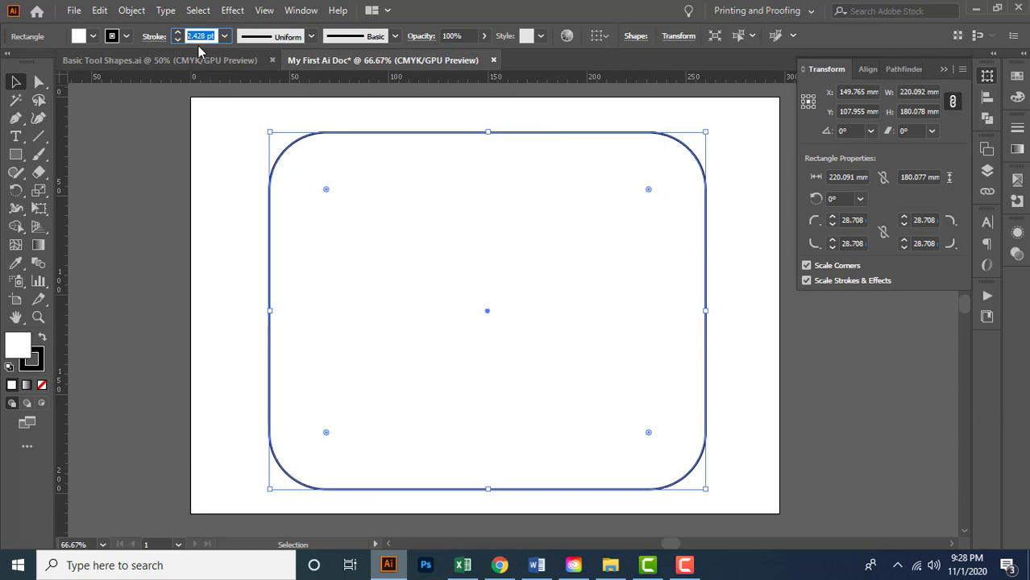
left_click_drag(705, 491, 607, 409)
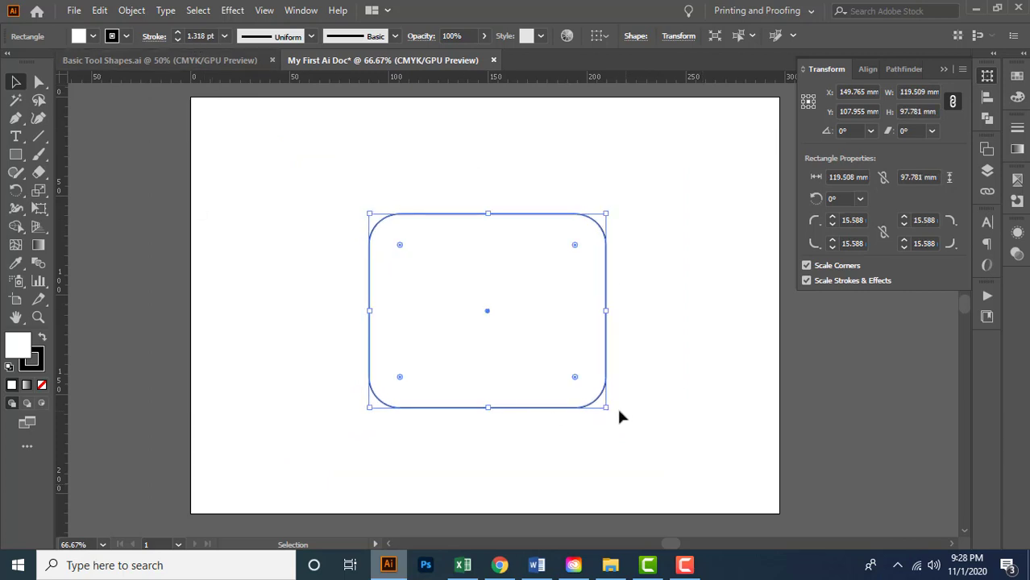
Step: Scale the rounded rectangle down from its centre to about 85.7 × 70.1 mm and turn off scaling of strokes and effects
left_click_drag(607, 405, 562, 371)
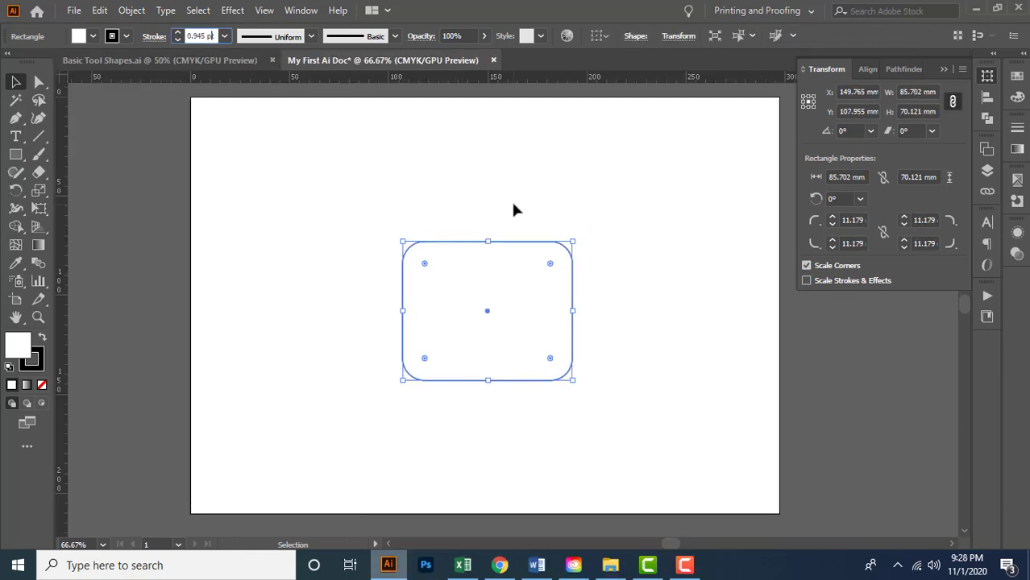
left_click(987, 76)
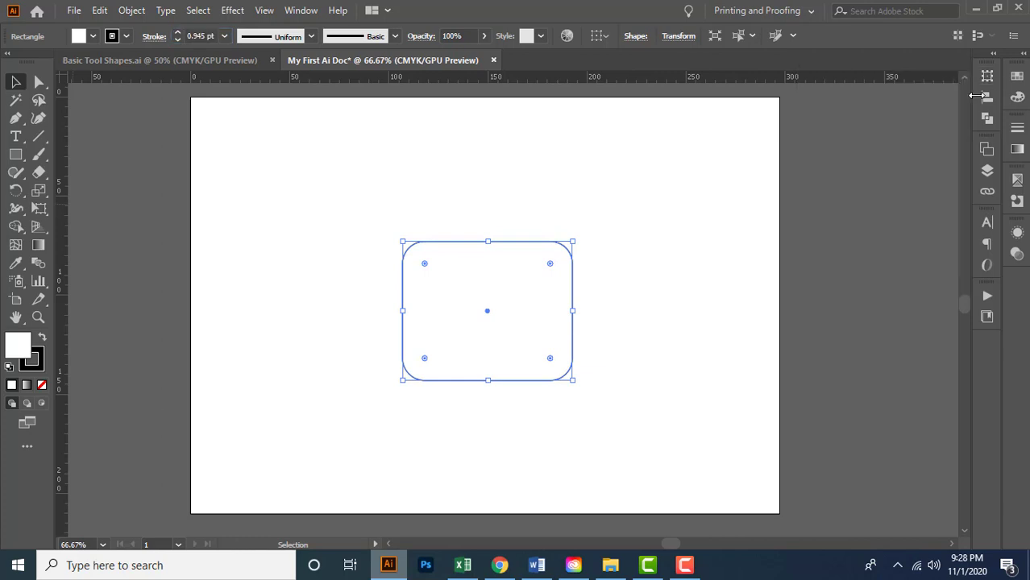
Step: Set the rounded rectangle's stroke weight to 5 pt and raise it to 6 pt
left_click(1017, 131)
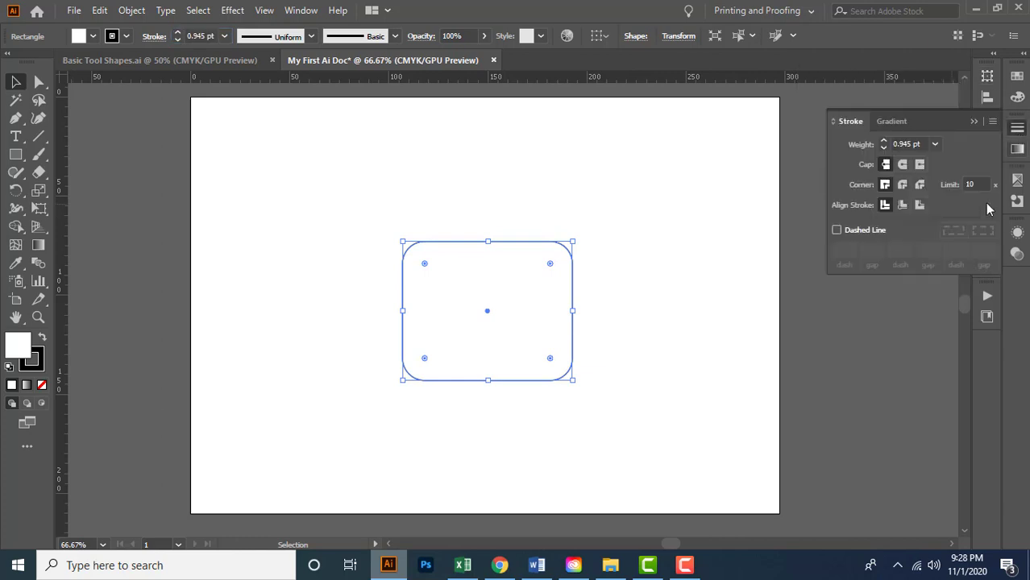
left_click(909, 145)
type("5")
key("Return")
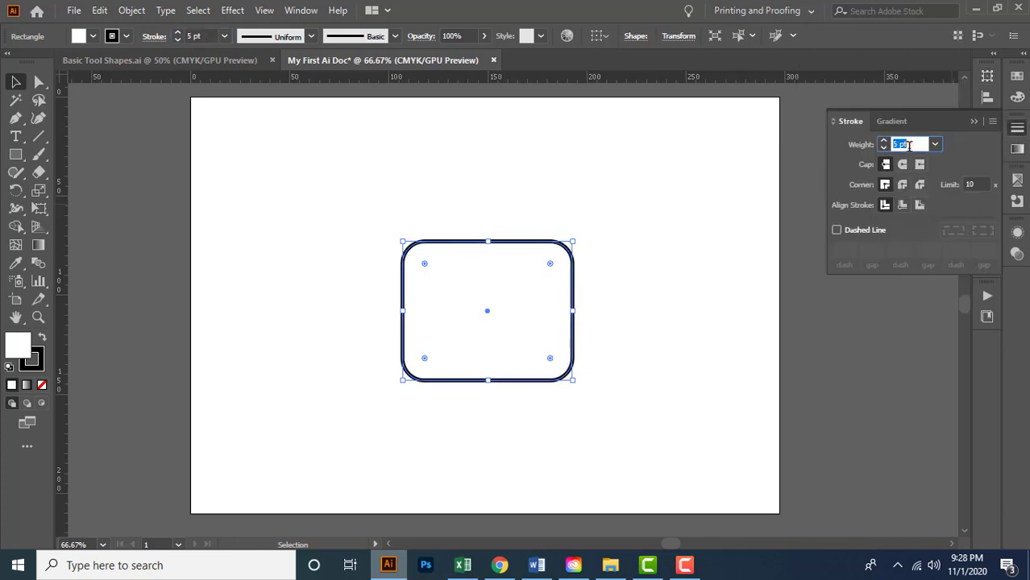
key("Up")
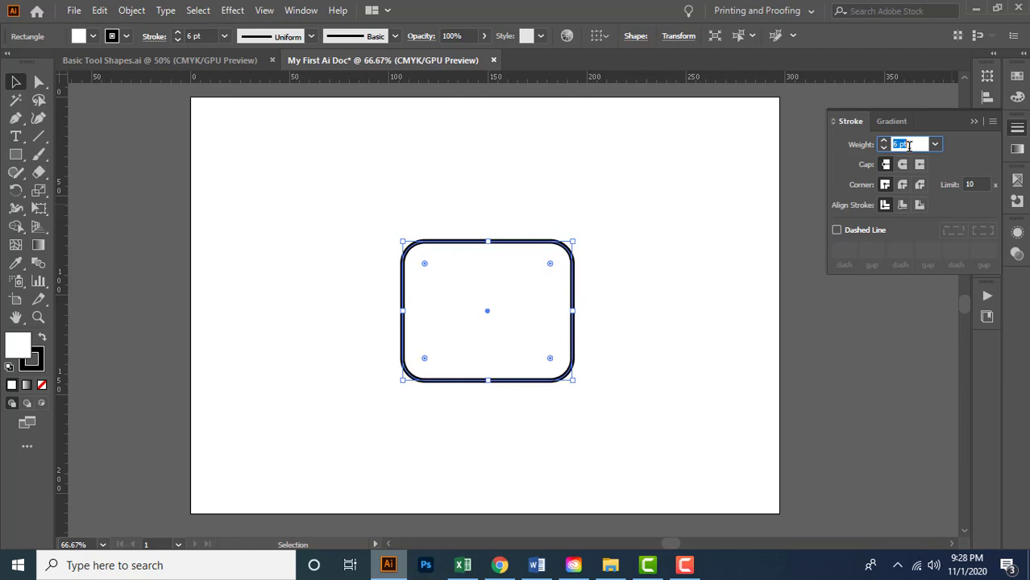
Step: Make the rectangle's stroke a dashed line with 9 pt dashes and 9 pt gaps
left_click(836, 231)
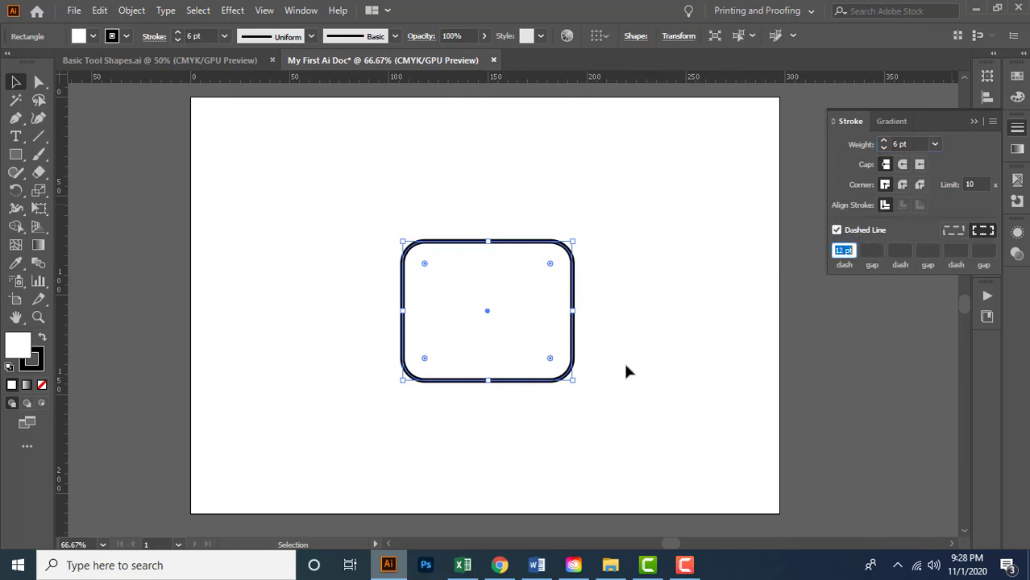
scroll(530, 348, "up", 1)
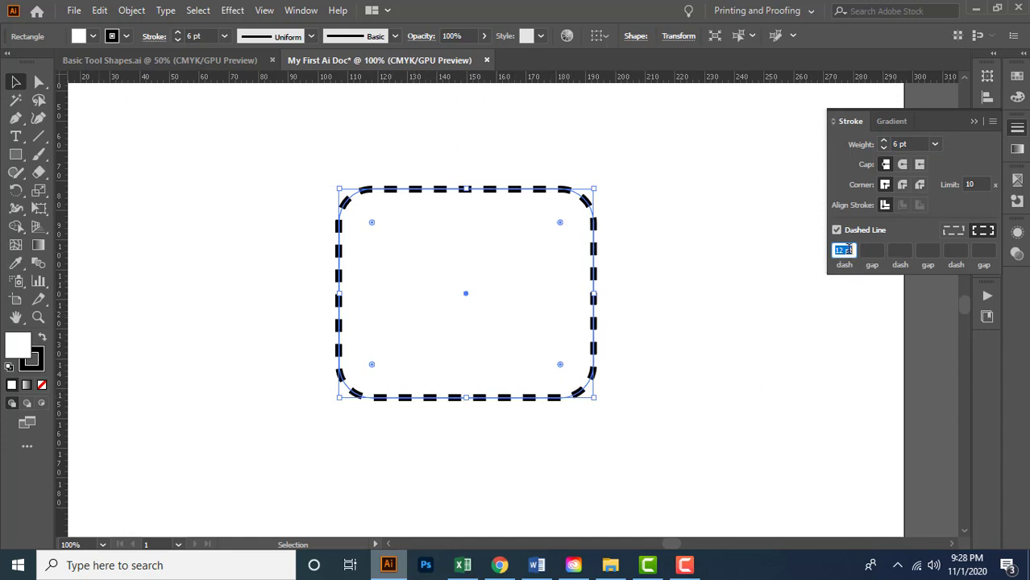
type("9")
key("Return")
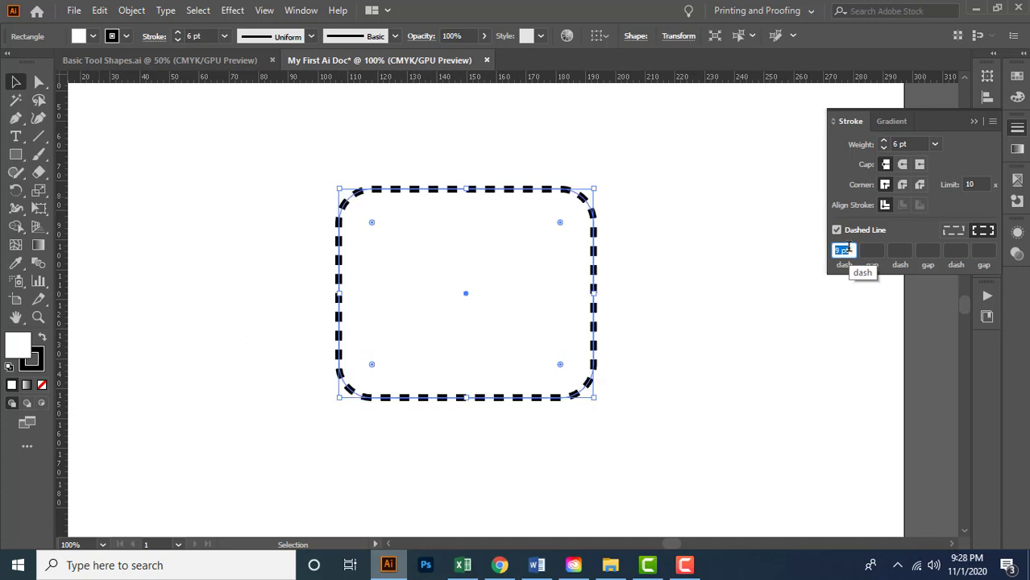
left_click(870, 251)
type("6")
key("Return")
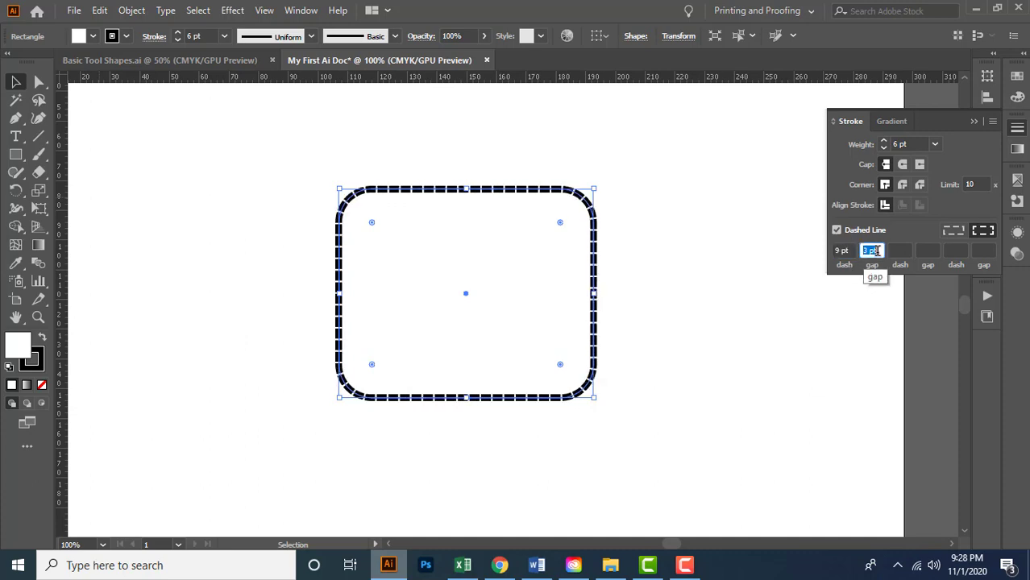
type("9")
key("Return")
Step: Add a second dash of 1 pt and a second gap of 1 pt to the rectangle's dash pattern
left_click(899, 251)
type("1")
key("Return")
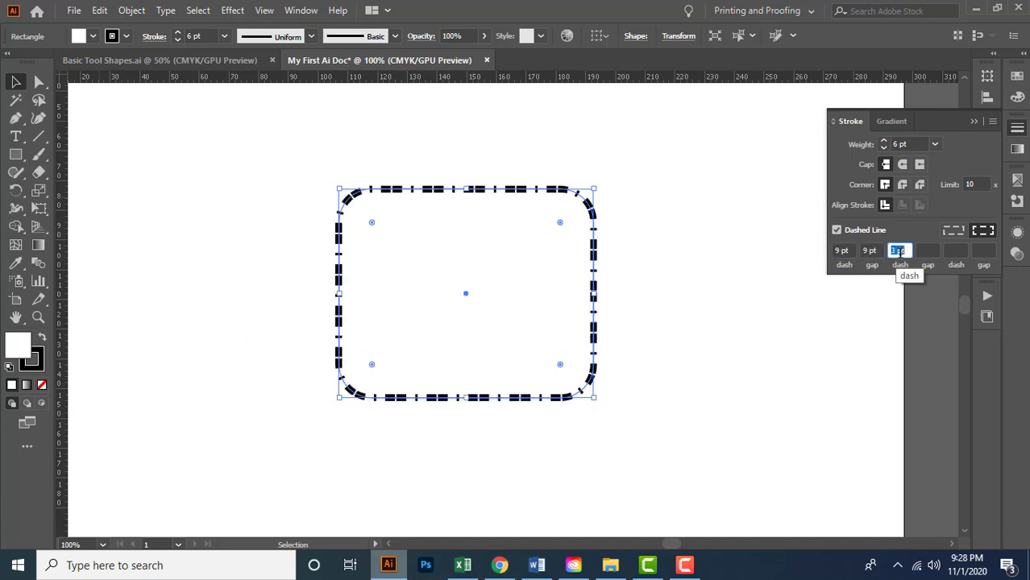
key("BackSpace")
key("Return")
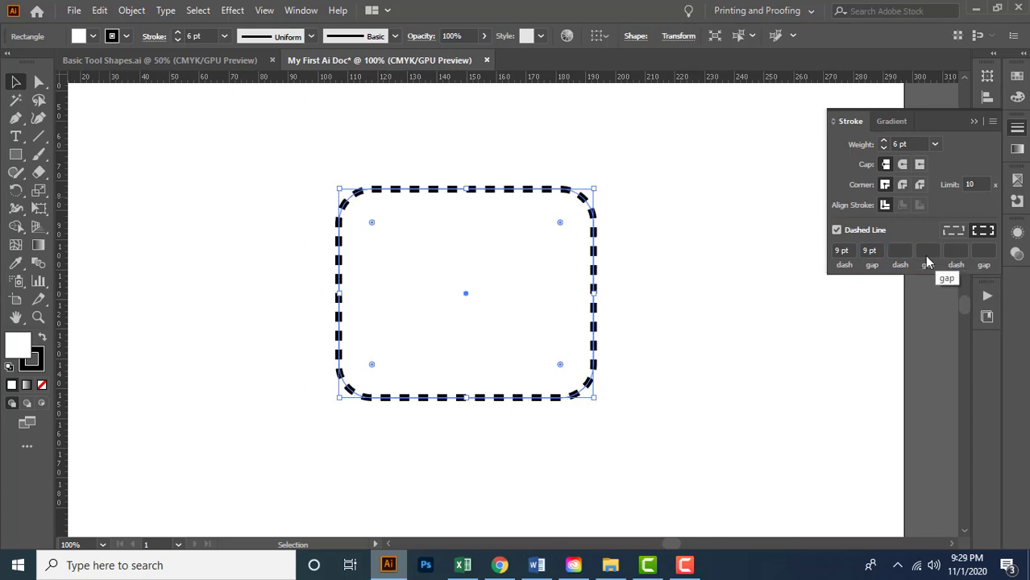
left_click(929, 252)
type("1")
key("Return")
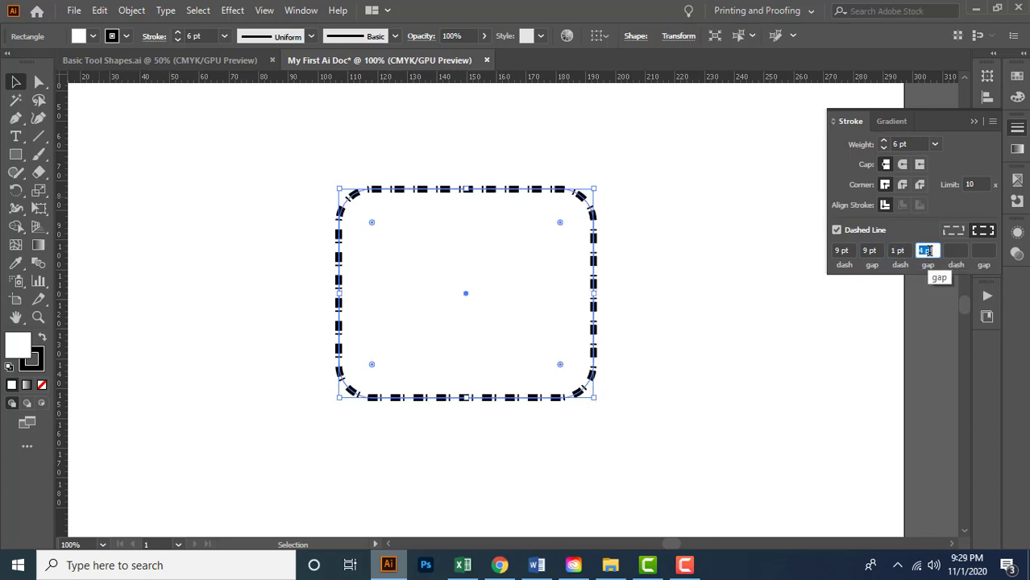
Step: Add a third dash of 7 pt to the pattern and increase its third gap to 18 pt
left_click(952, 252)
type("7")
key("Return")
left_click(983, 250)
type("10")
key("Return")
key("Up")
key("Up")
key("Up")
key("Up")
key("Up")
key("Up")
key("Up")
key("Up")
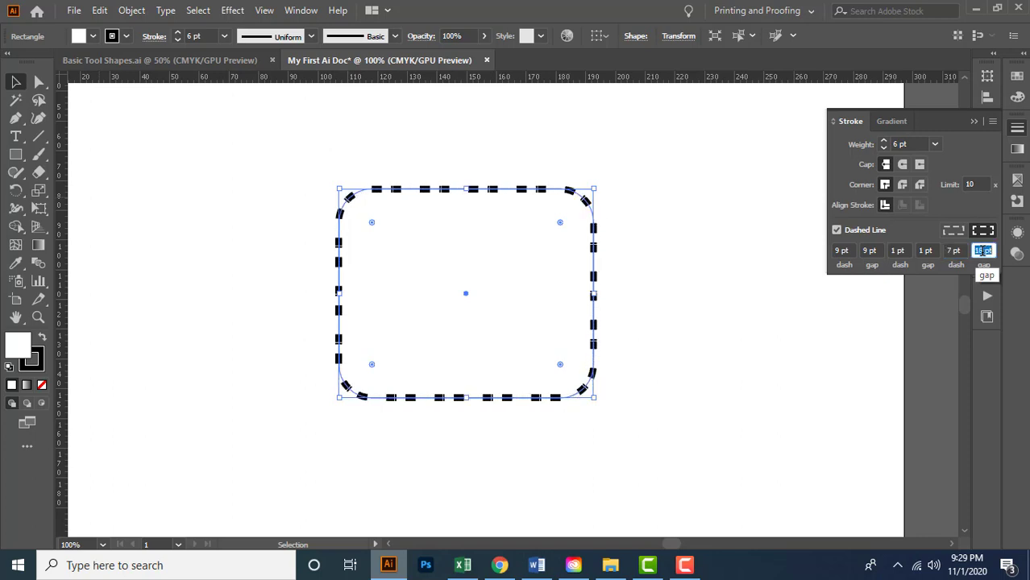
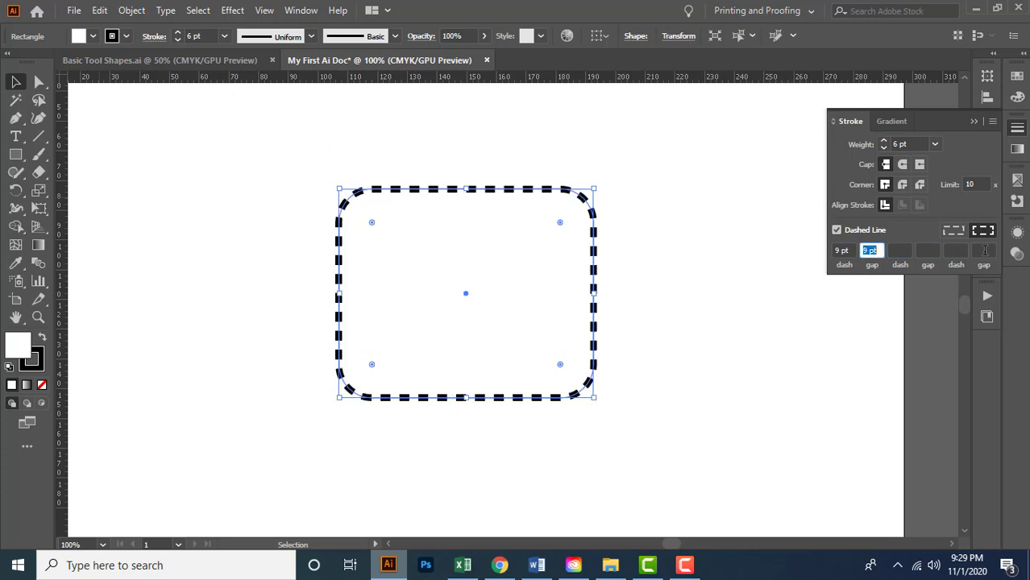
Step: Clear the dash pattern's values and set a single 12 pt dash with no gap value
key("shift+Tab")
key("BackSpace")
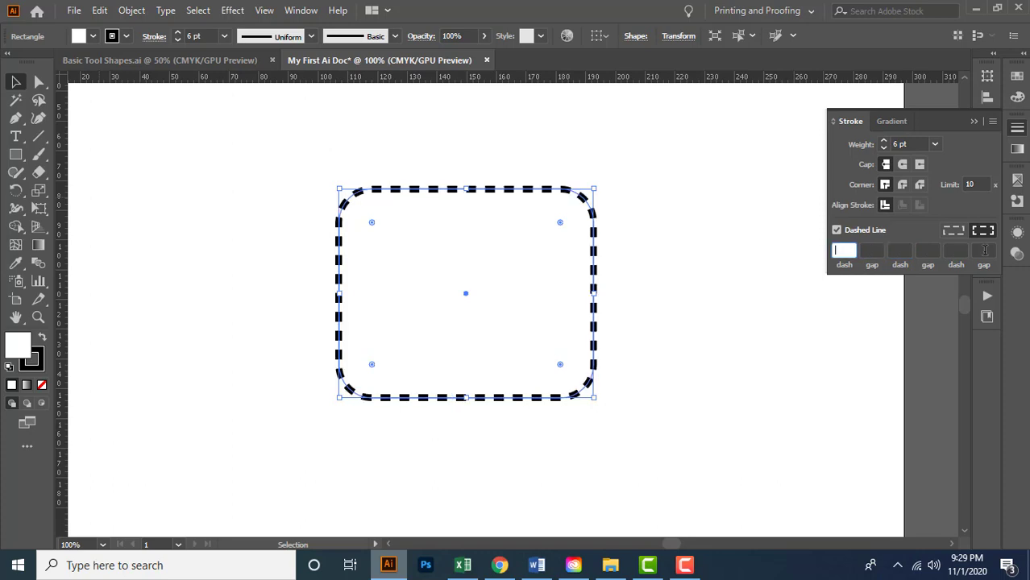
type("12")
key("Tab")
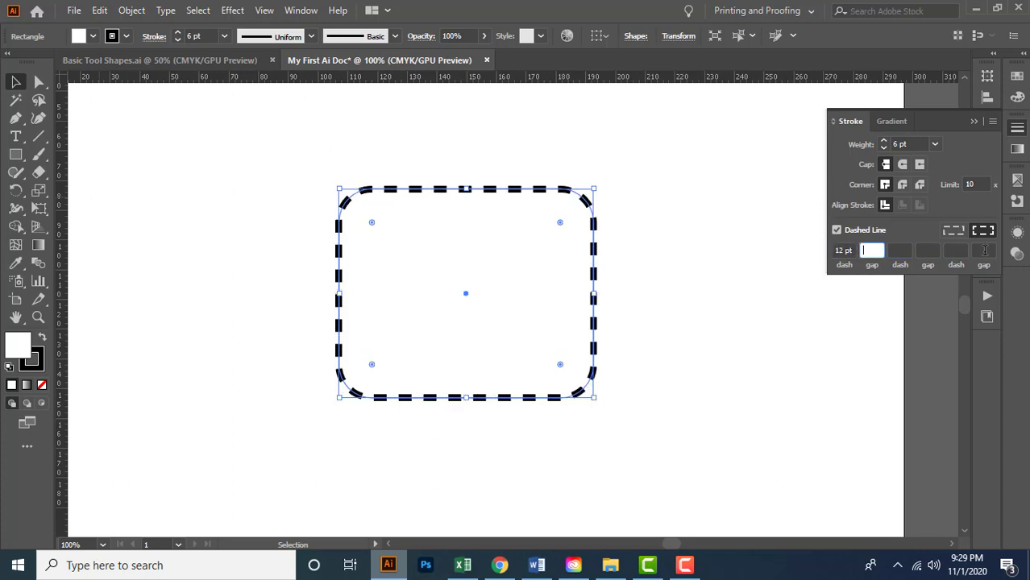
Step: Toggle the dashed line off and on, align the dashes to the corners, and return the rectangle's stroke to a solid line
left_click(838, 230)
left_click(837, 231)
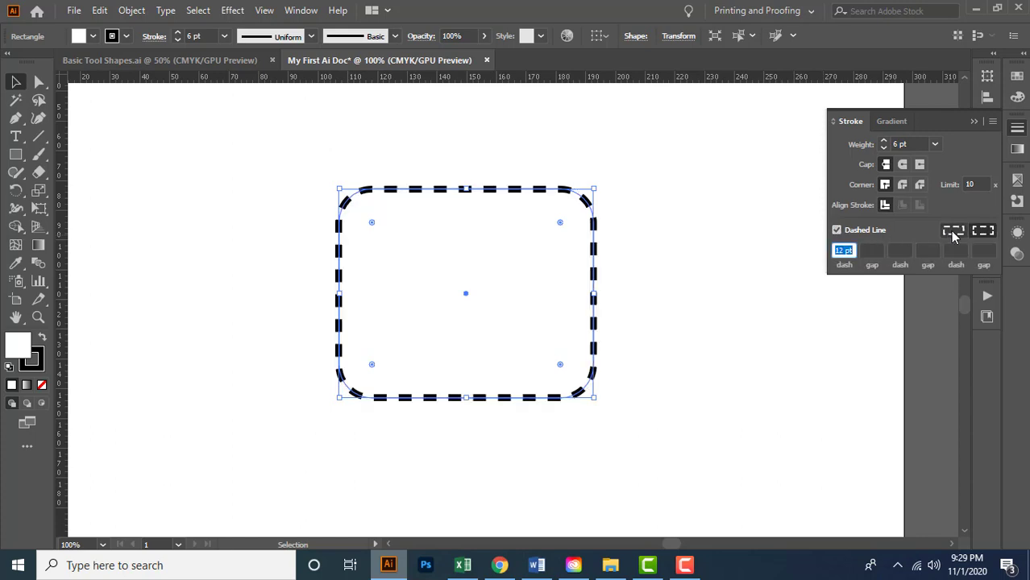
left_click(982, 234)
left_click(838, 230)
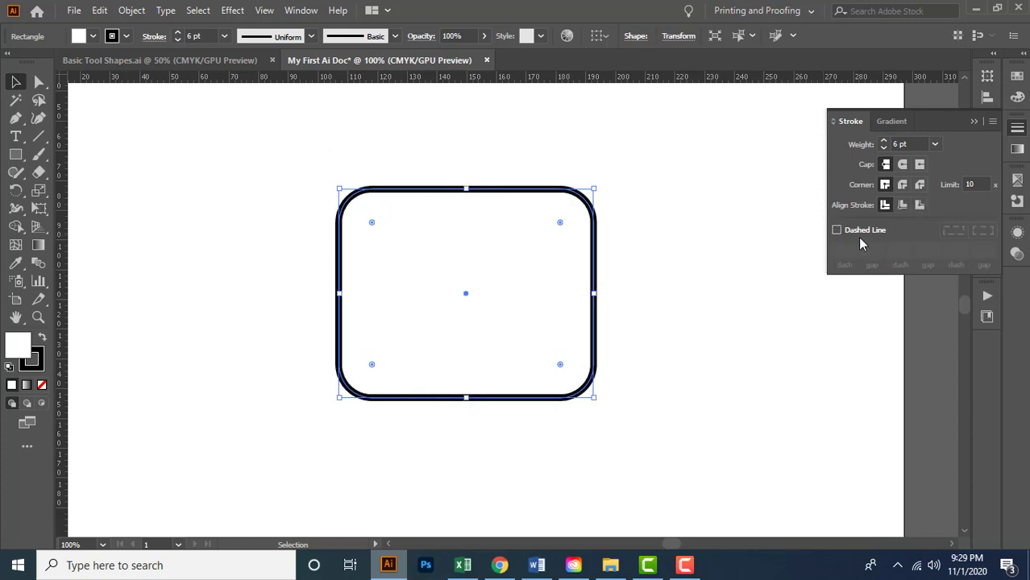
left_click(838, 230)
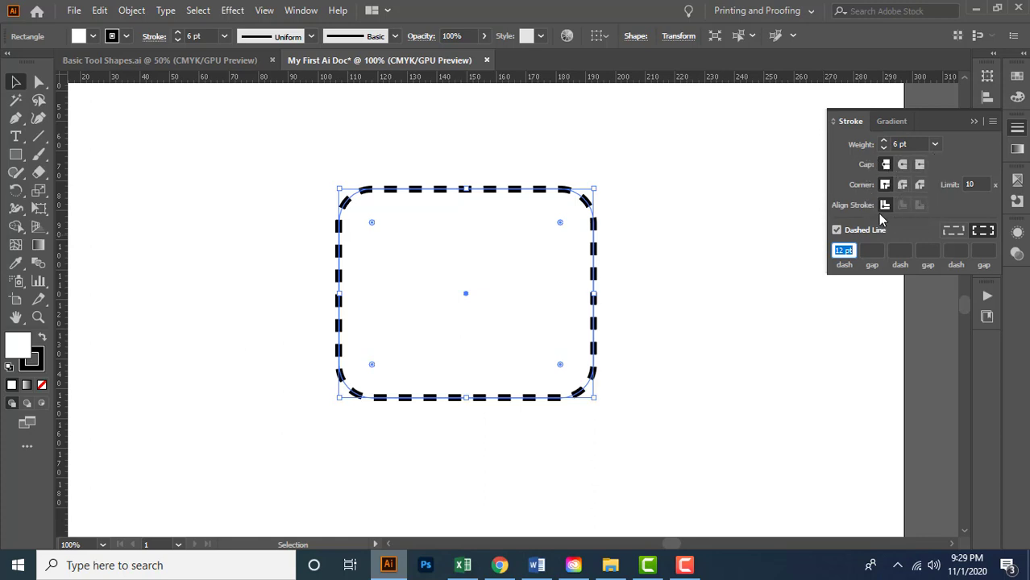
left_click(838, 231)
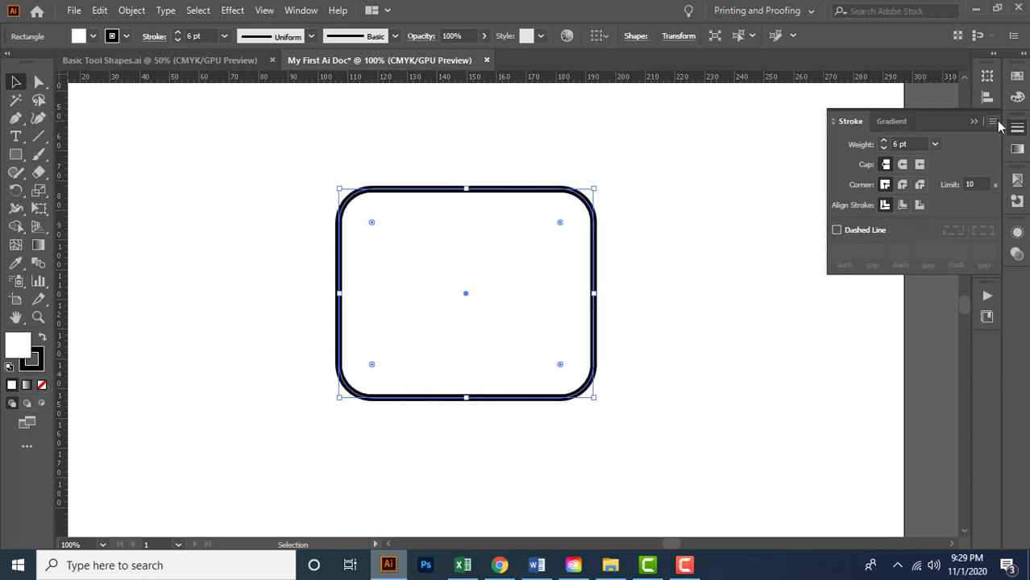
Step: Show the full stroke options and browse the arrowhead choices for the start and end of a path
left_click(994, 121)
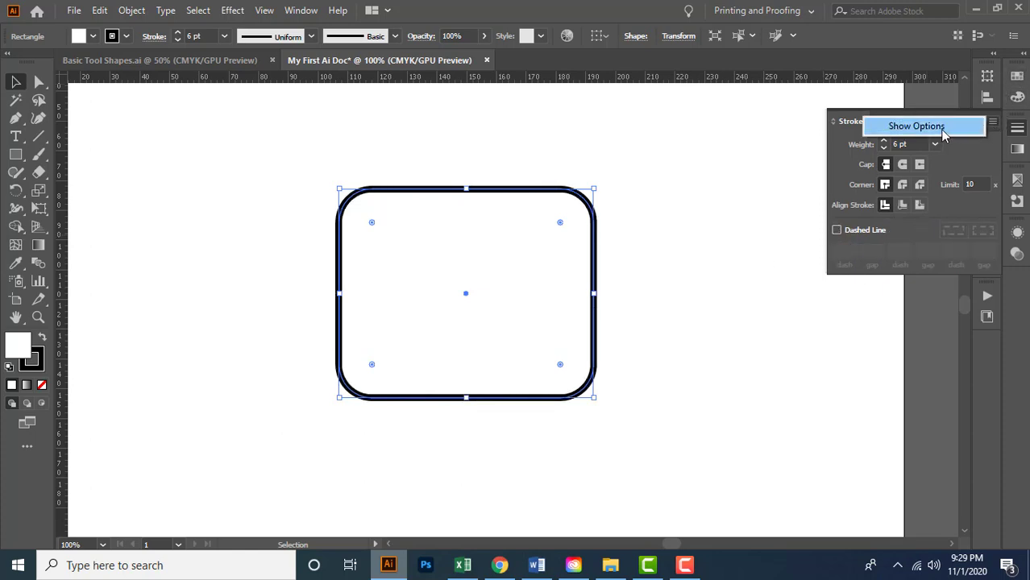
left_click(974, 127)
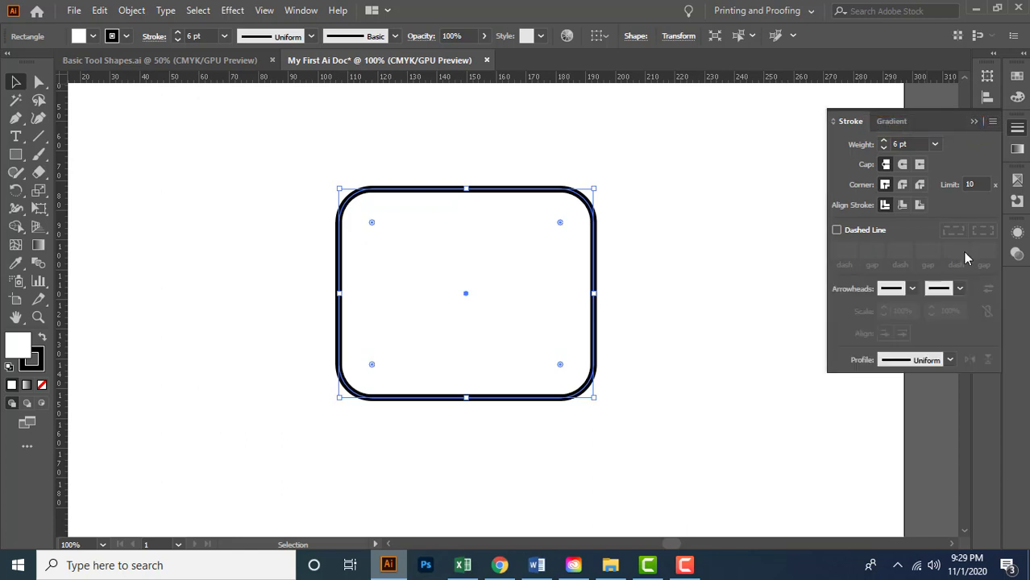
left_click(912, 291)
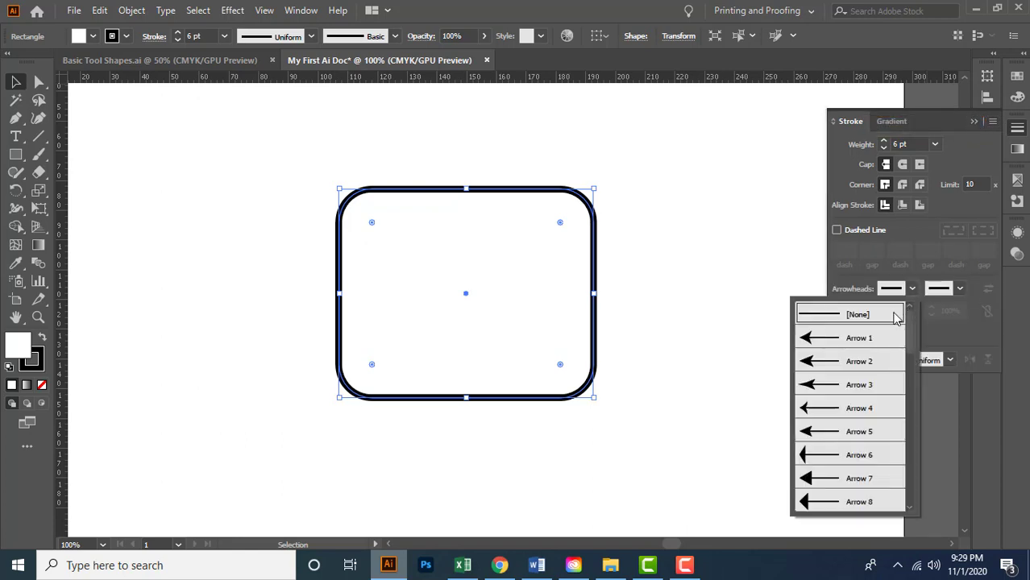
left_click(960, 293)
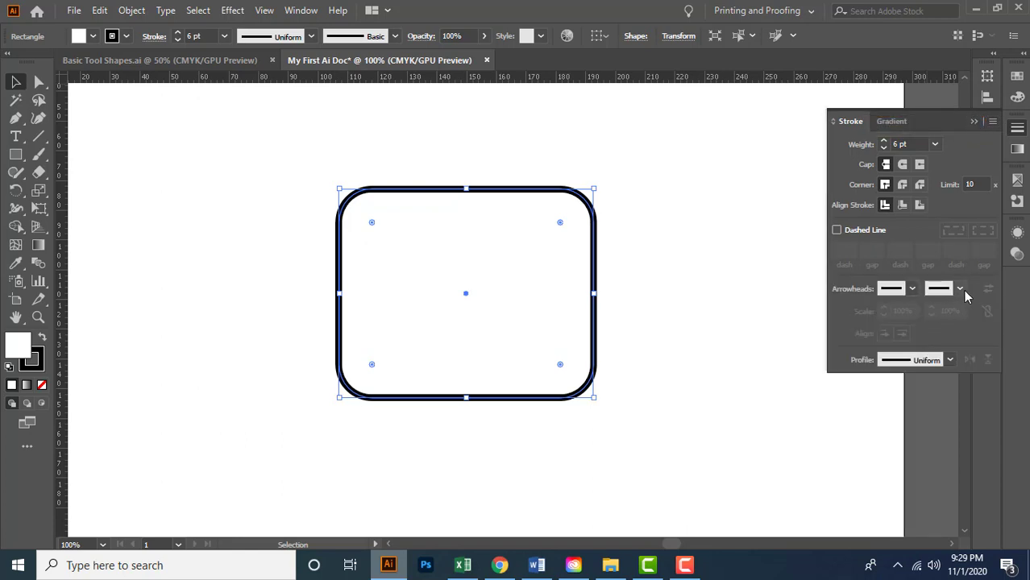
left_click(960, 288)
left_click(961, 288)
Step: Draw a straight horizontal line segment above the rounded rectangle, slightly wider than it
left_click(37, 136)
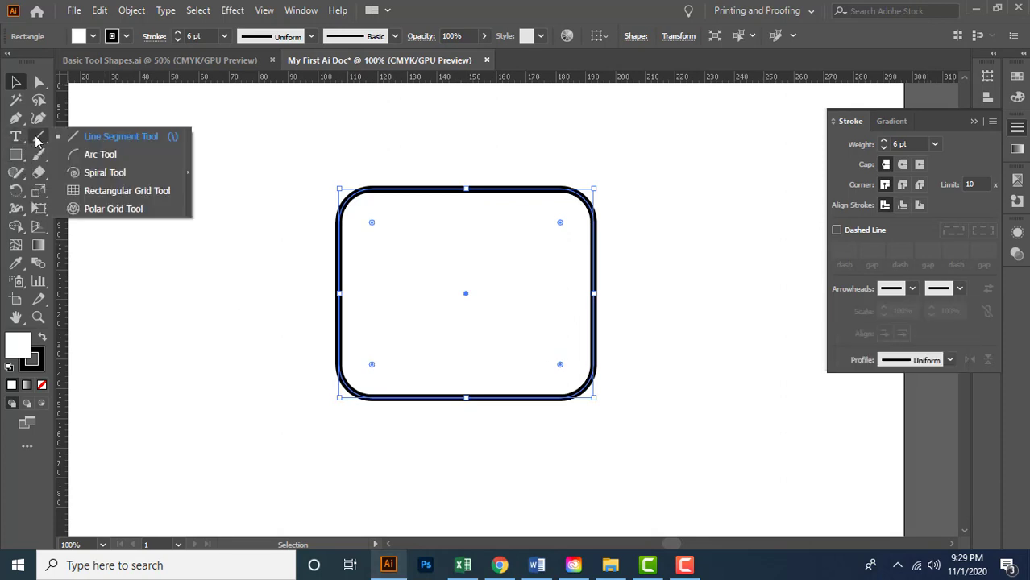
left_click(121, 136)
left_click_drag(296, 139, 612, 138)
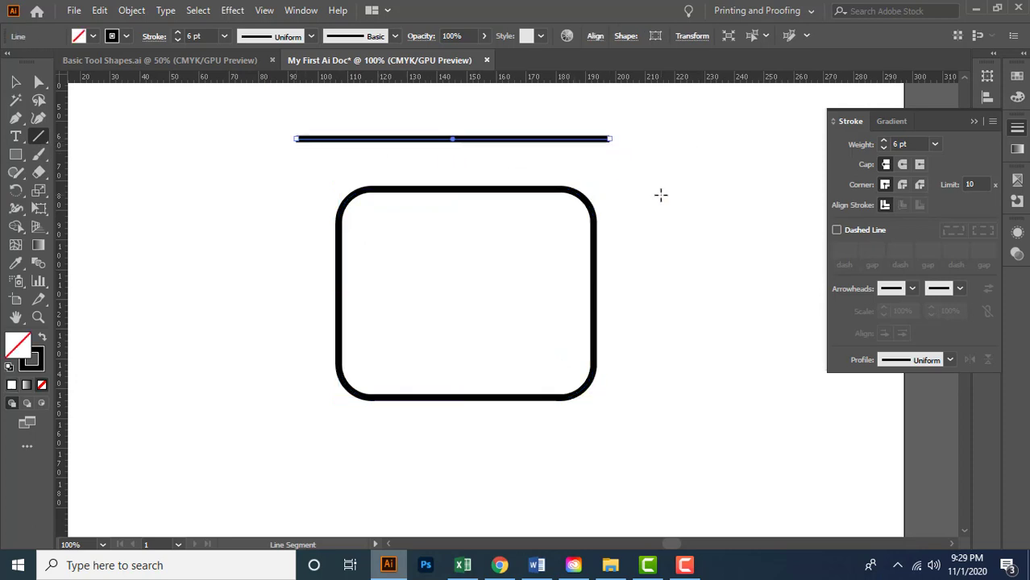
Step: Try arrowheads at both ends of the line, choosing a tall, narrow triangle for the start and Arrow 5 for the end
left_click(912, 287)
left_click(841, 348)
left_click(959, 288)
left_click(919, 347)
left_click(912, 287)
left_click(851, 437)
left_click(959, 288)
left_click(913, 376)
Step: Change the line's end arrowhead to Arrow 10 and its start arrowhead to a longer solid triangle
left_click(959, 288)
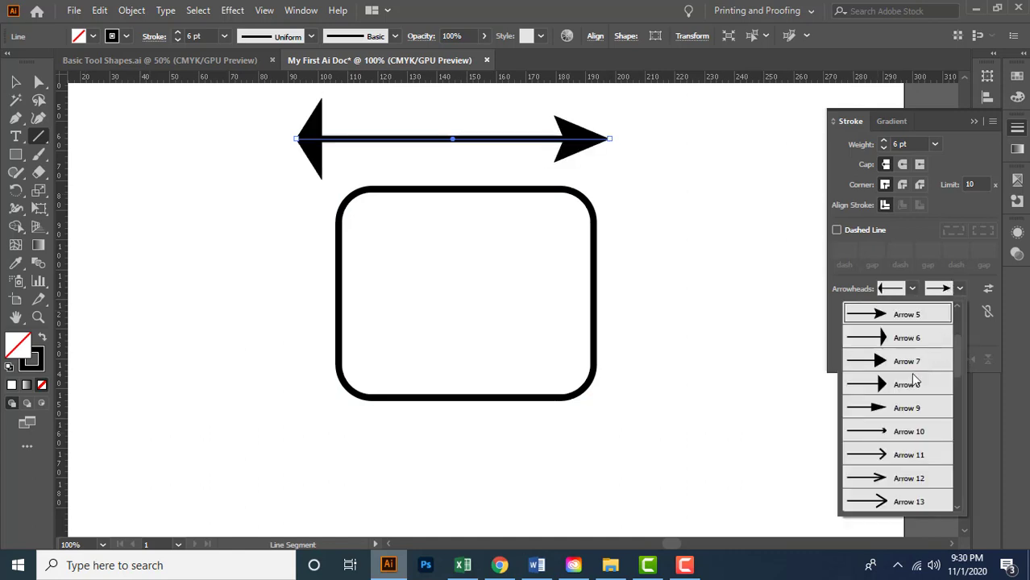
left_click(904, 434)
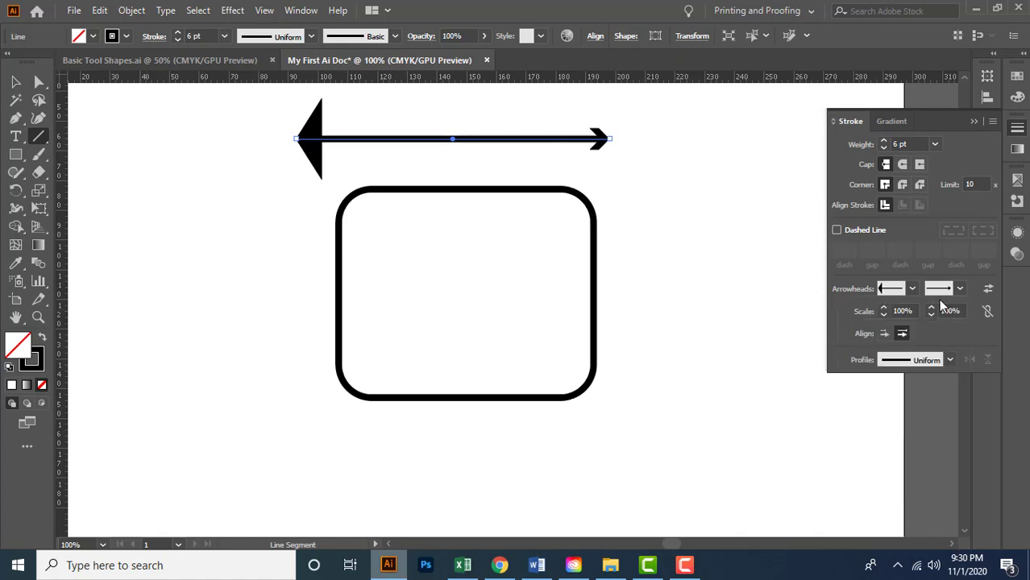
left_click(910, 290)
left_click(827, 350)
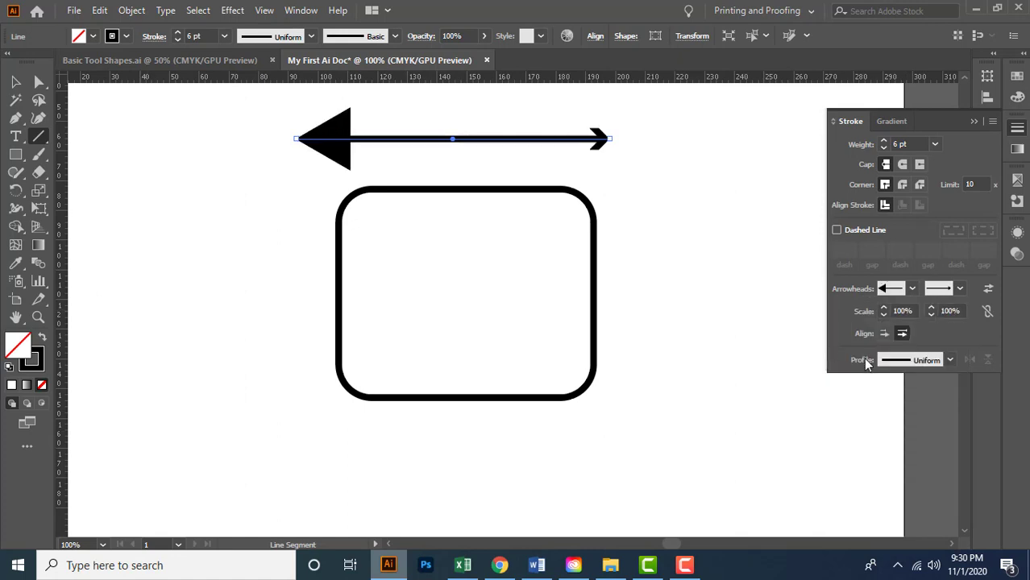
Step: Delete the arrow line above the rounded rectangle
left_click(16, 81)
left_click_drag(270, 114, 399, 169)
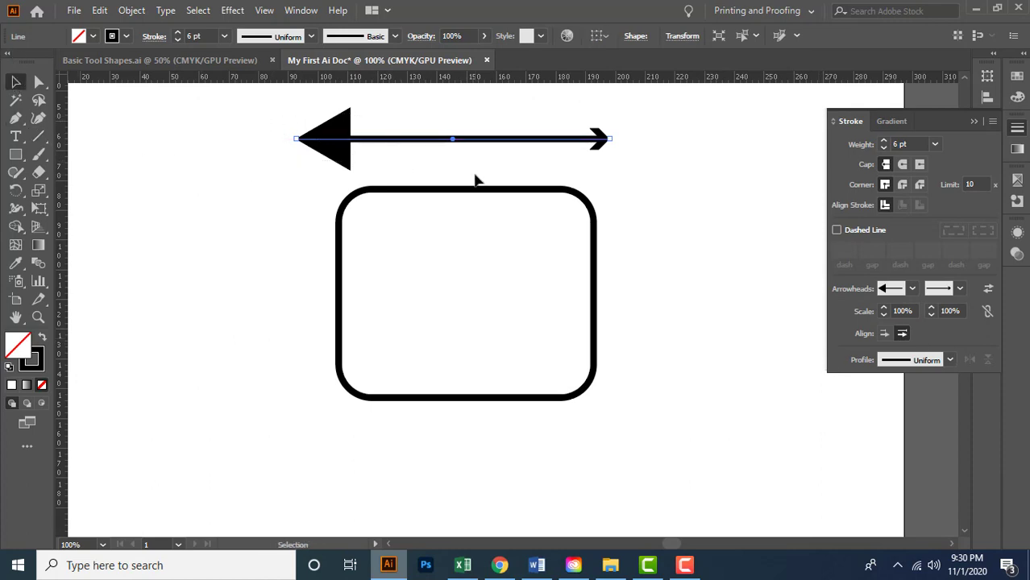
key("Delete")
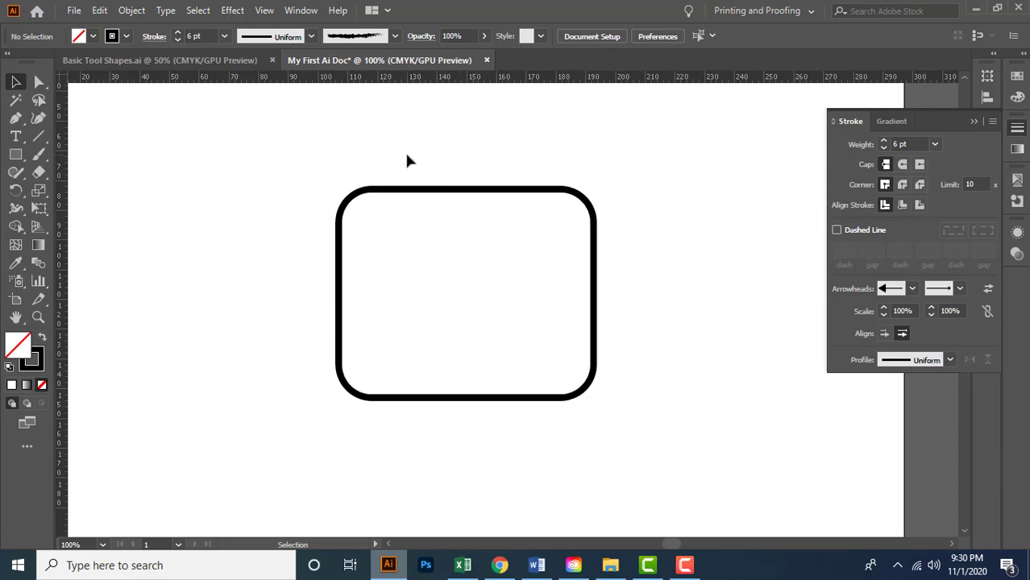
Step: Select the rounded rectangle, try several fill swatches and fill it with light green
left_click(453, 190)
key("d")
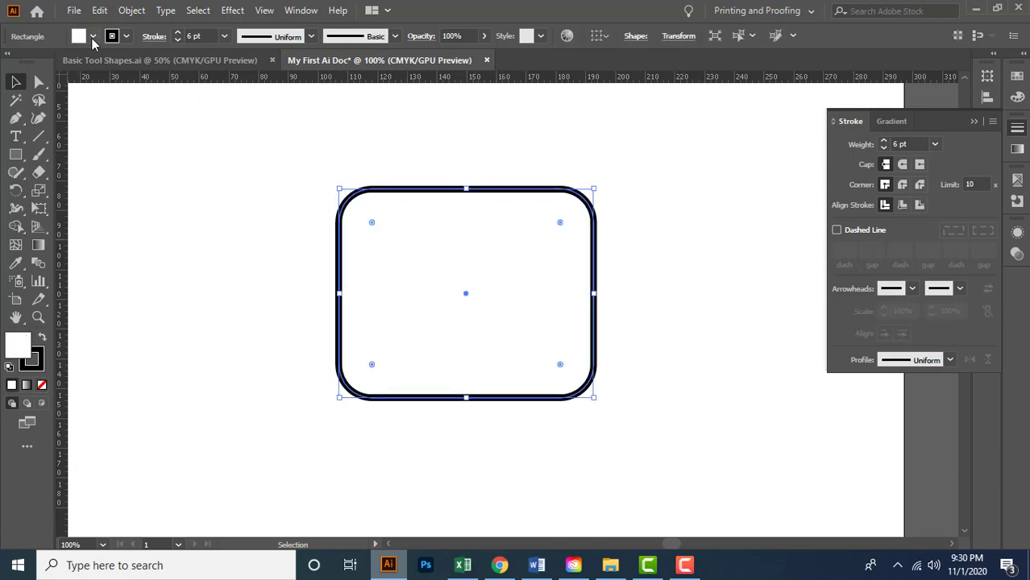
left_click(91, 36)
left_click(52, 62)
left_click(115, 62)
left_click(137, 62)
left_click(123, 83)
left_click(84, 62)
left_click(42, 73)
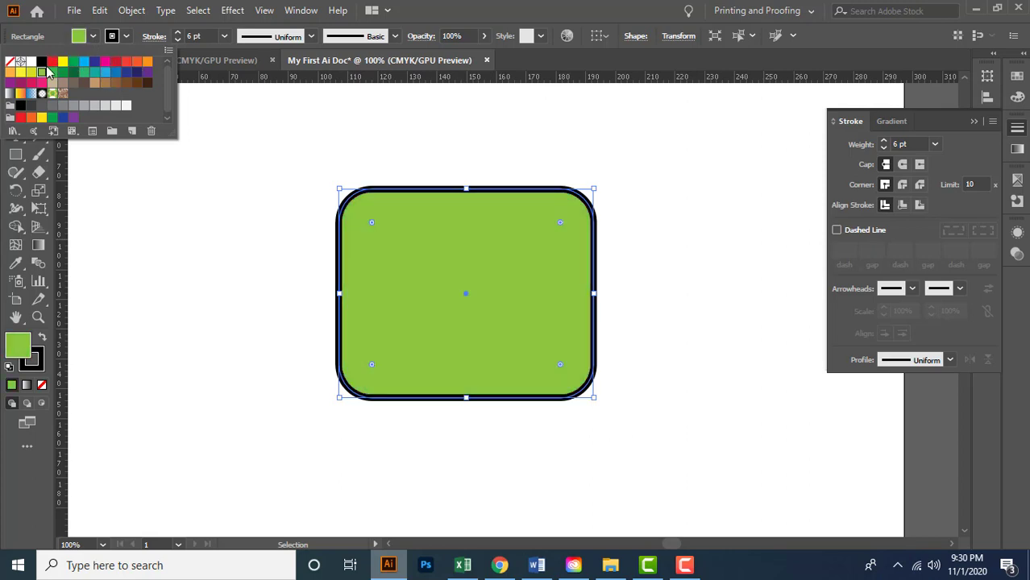
Step: Try several stroke colours on the rounded rectangle and set its outline to teal
left_click(126, 36)
left_click(126, 36)
left_click(94, 62)
left_click(105, 62)
left_click(115, 62)
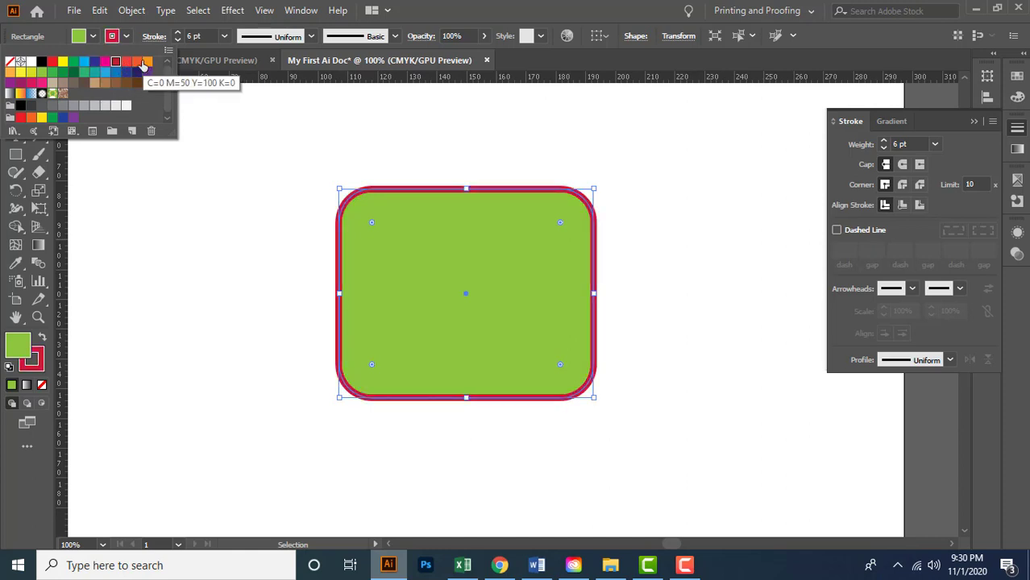
left_click(136, 63)
left_click(97, 74)
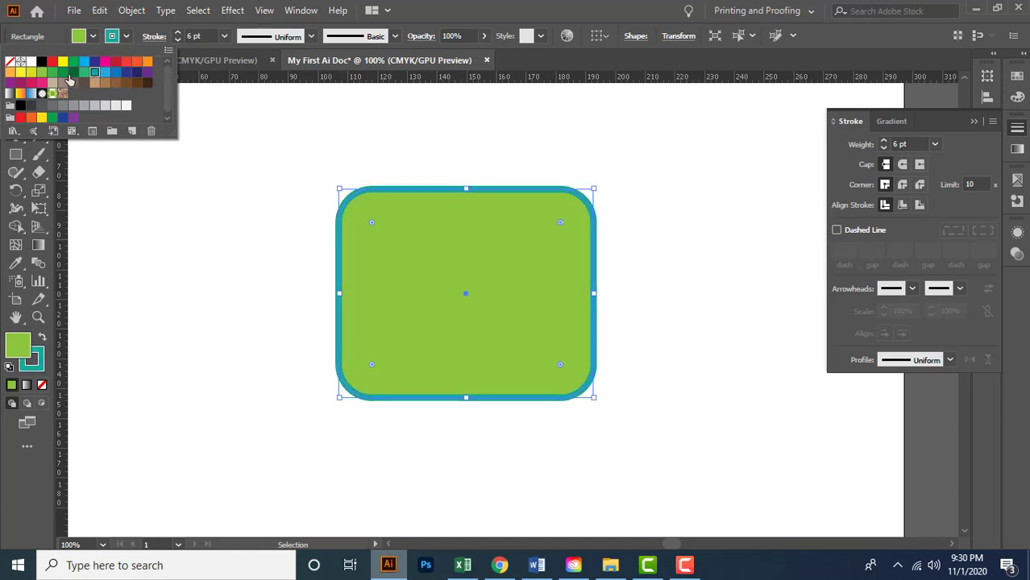
Step: Try other stroke swatches, including green, on the rounded rectangle and set its outline to red
left_click(53, 74)
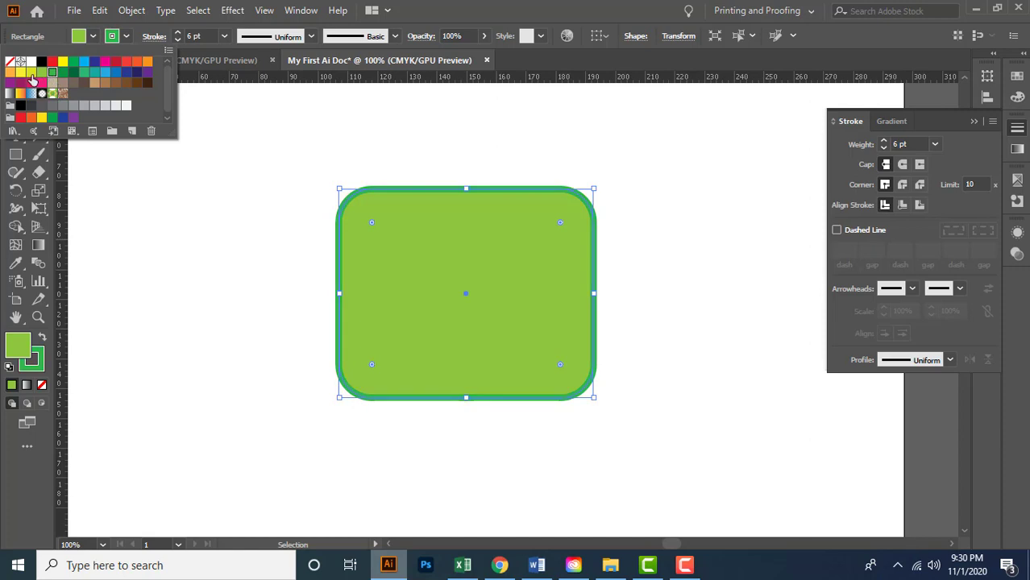
left_click(32, 75)
left_click(53, 64)
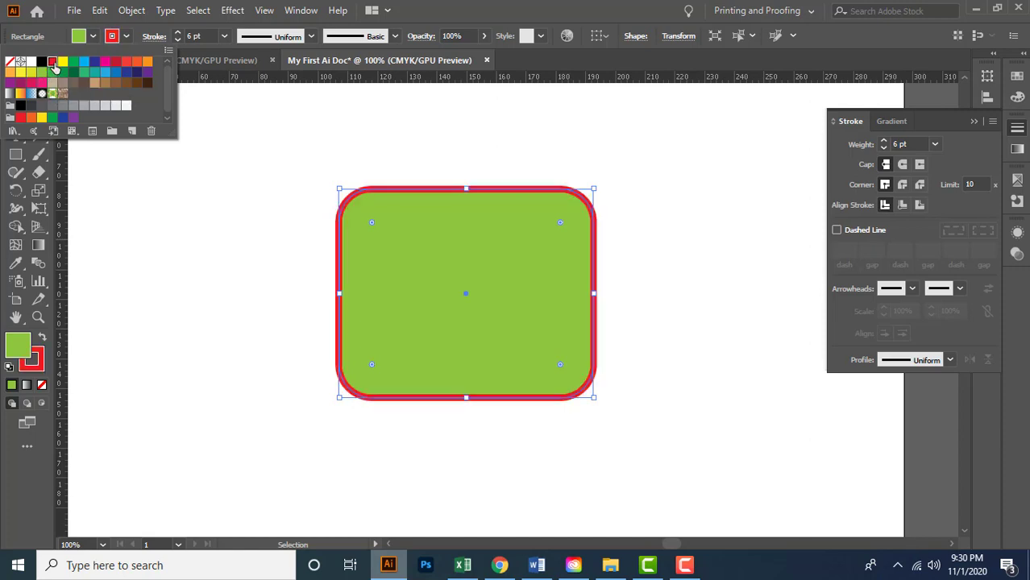
Step: Set the rounded rectangle's stroke weight to 4 pt and try the first two variable width profiles on its outline
left_click(213, 35)
key("Down")
key("Down")
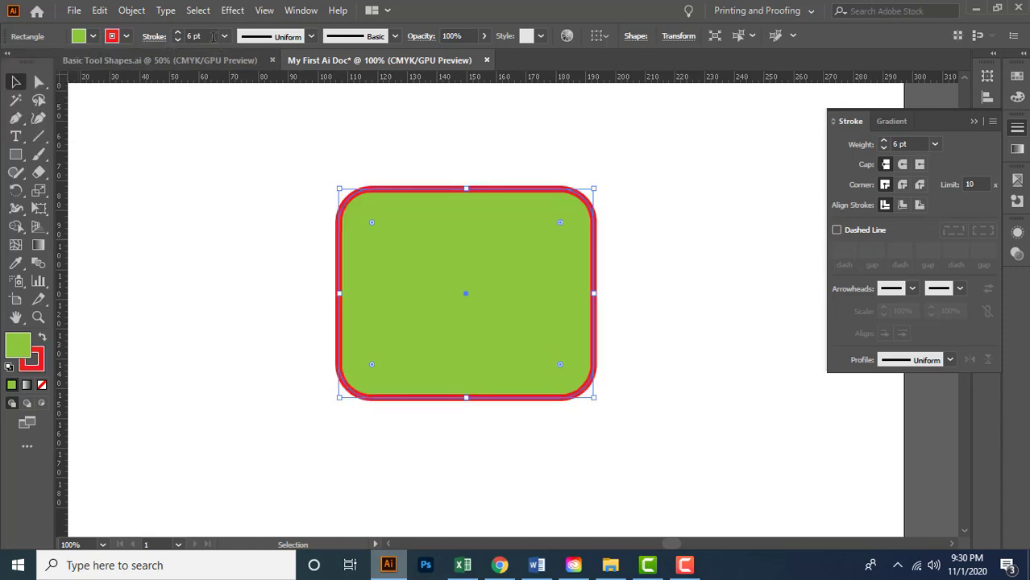
left_click(310, 36)
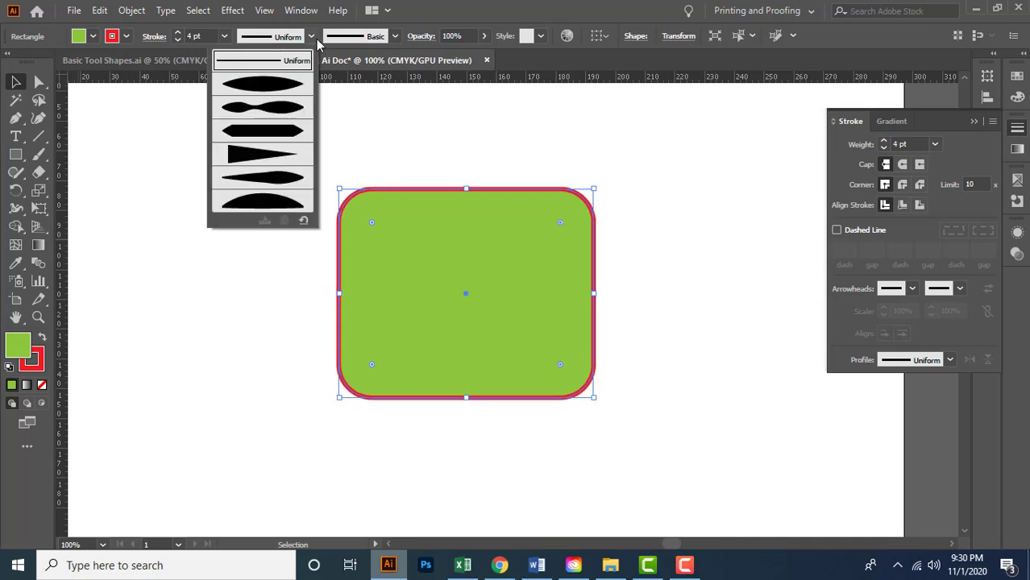
left_click(286, 81)
left_click(308, 41)
left_click(278, 109)
Step: Set the stroke weight to 6 pt, try further width profiles on the outline and return it to Uniform
left_click(205, 35)
key("Up")
key("Up")
left_click(310, 35)
left_click(297, 142)
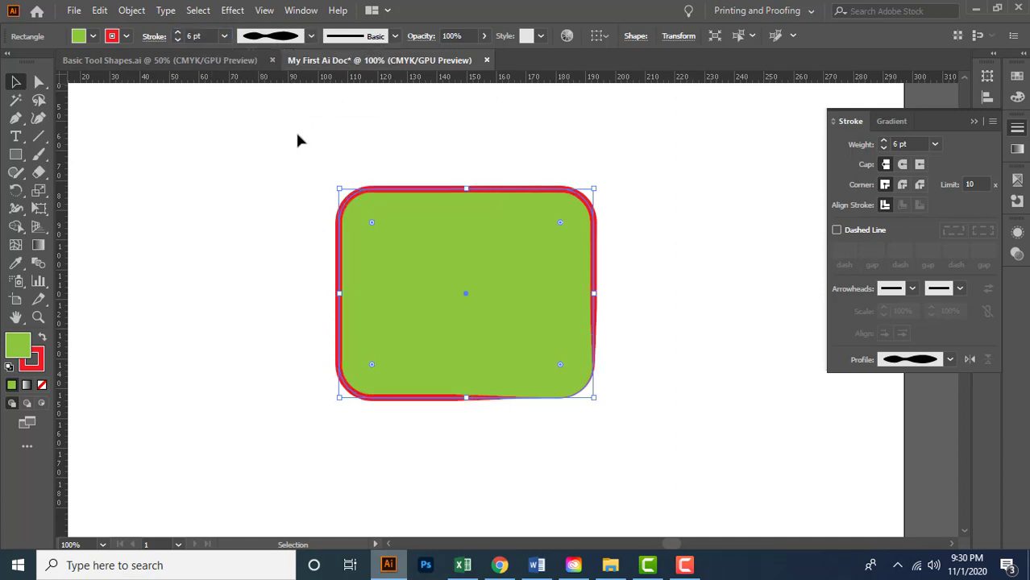
left_click(310, 36)
left_click(294, 166)
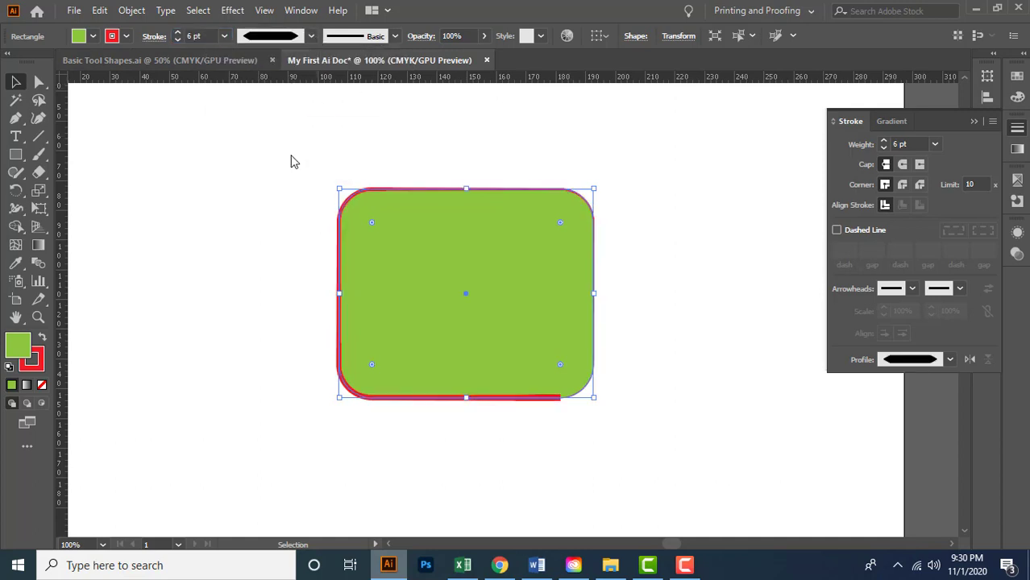
left_click(310, 36)
left_click(282, 70)
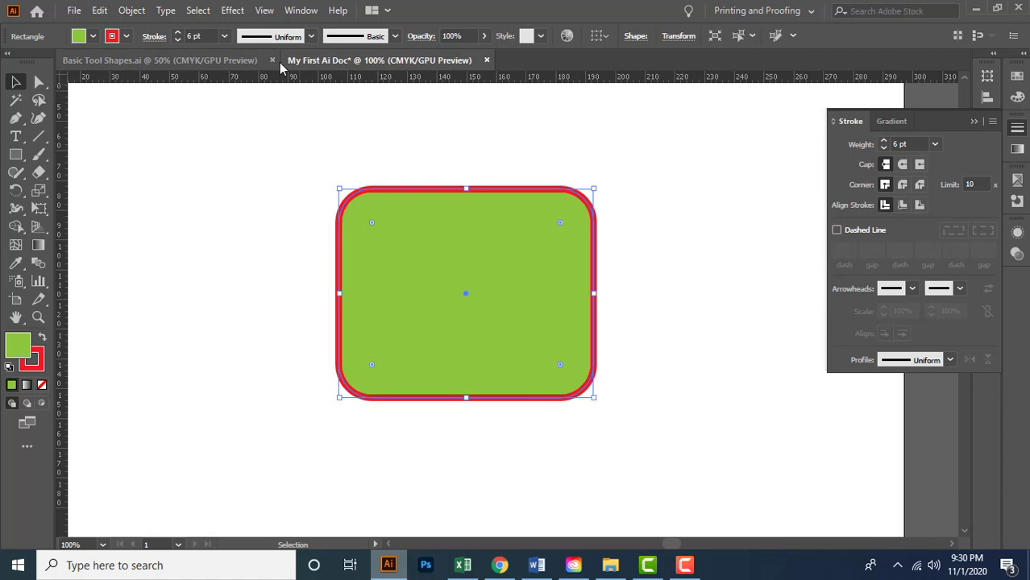
Step: Try calligraphic brushes on the rectangle's outline, including 5 pt. Flat, 5 pt. Round and 3 pt. Oval
left_click(396, 36)
left_click(360, 70)
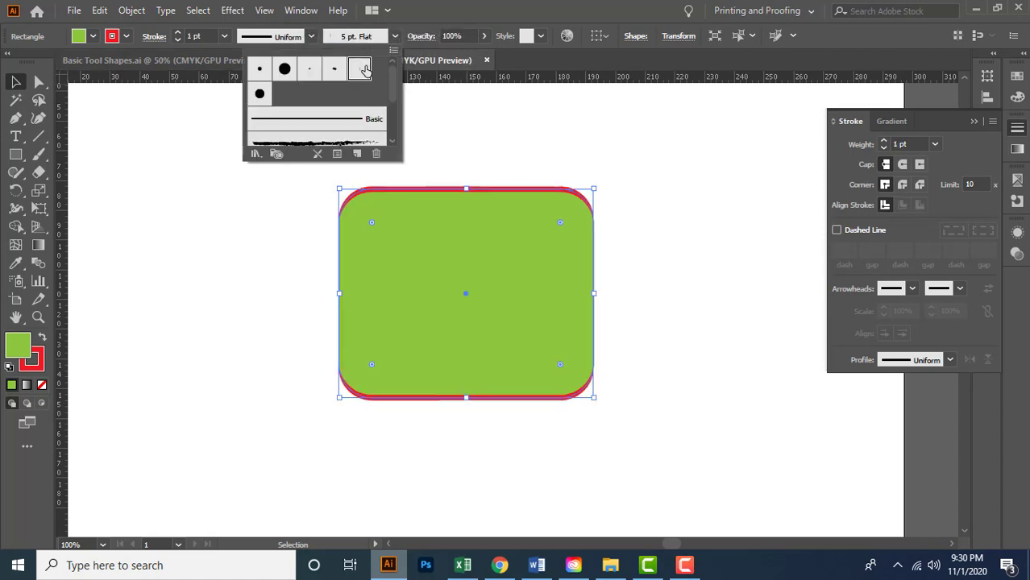
left_click(309, 70)
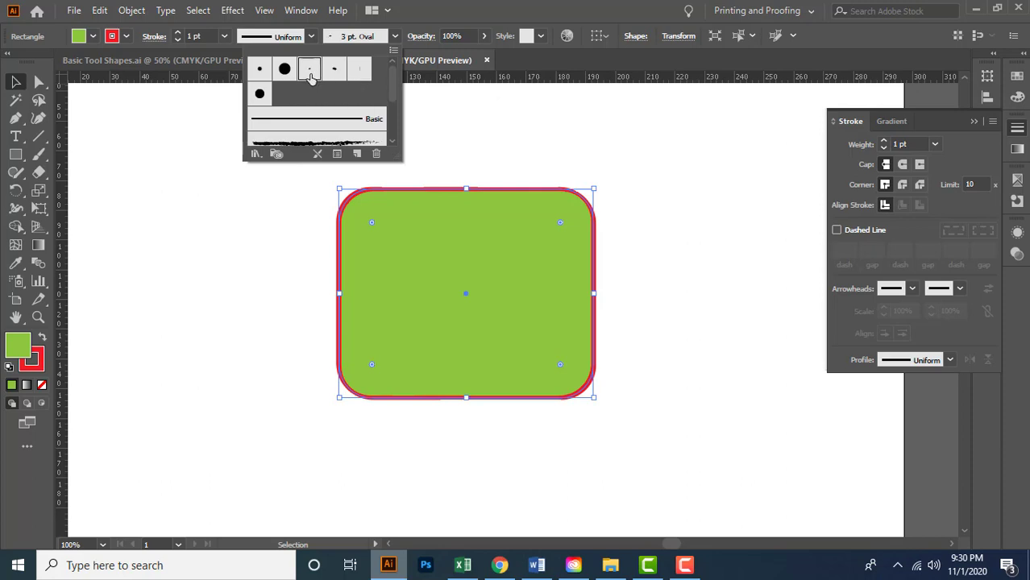
left_click(260, 70)
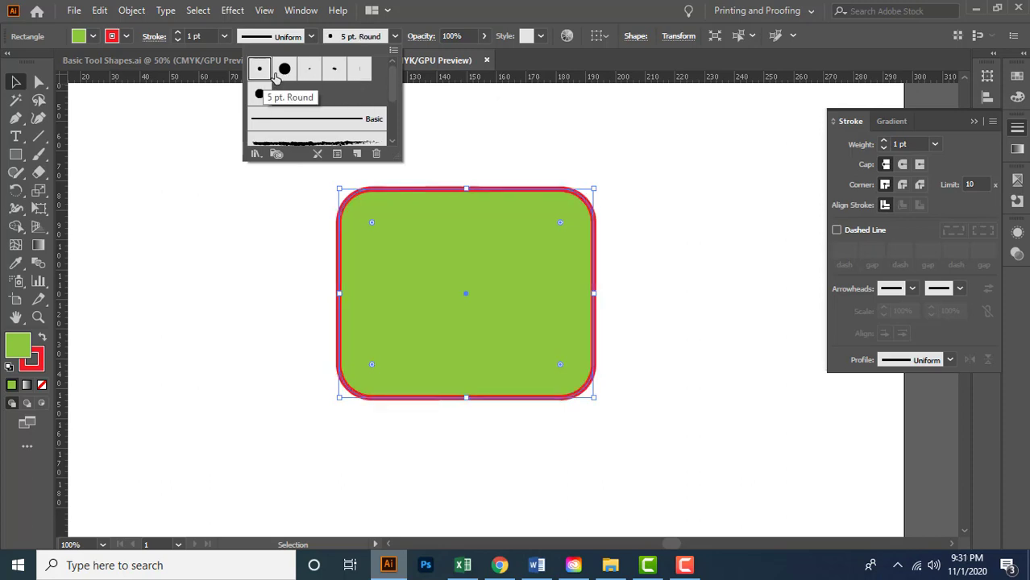
left_click(284, 71)
left_click(310, 71)
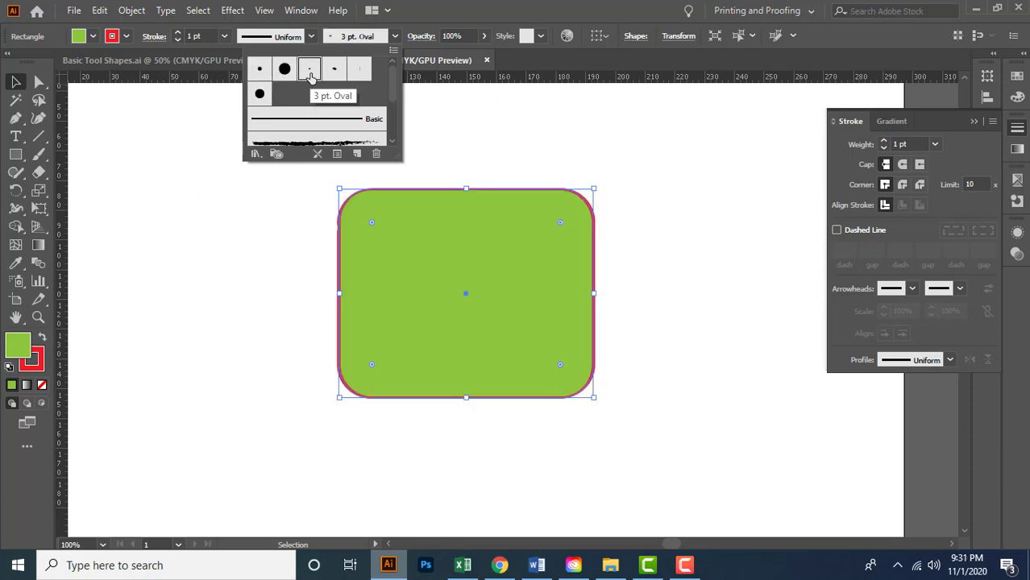
Step: Try the Basic, charcoal-like, 6.00 bristle and orange ribbon-like brushes on the rectangle's outline
left_click(315, 119)
scroll(344, 113, "down", 2)
left_click(344, 98)
left_click(334, 152)
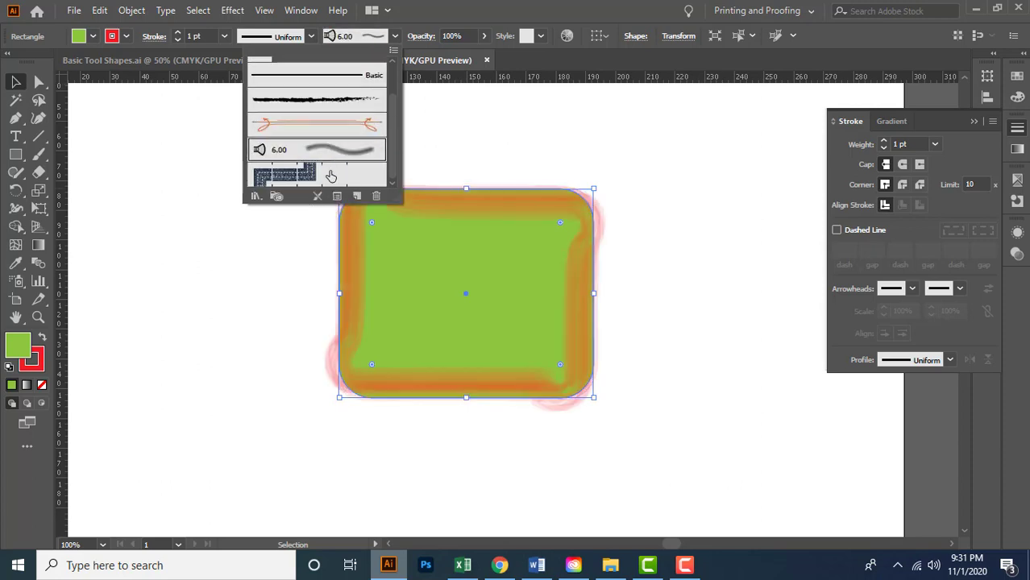
left_click(334, 161)
left_click(343, 126)
Step: Apply the 5 pt. Flat calligraphic brush to the rounded rectangle's outline
scroll(348, 93, "up", 2)
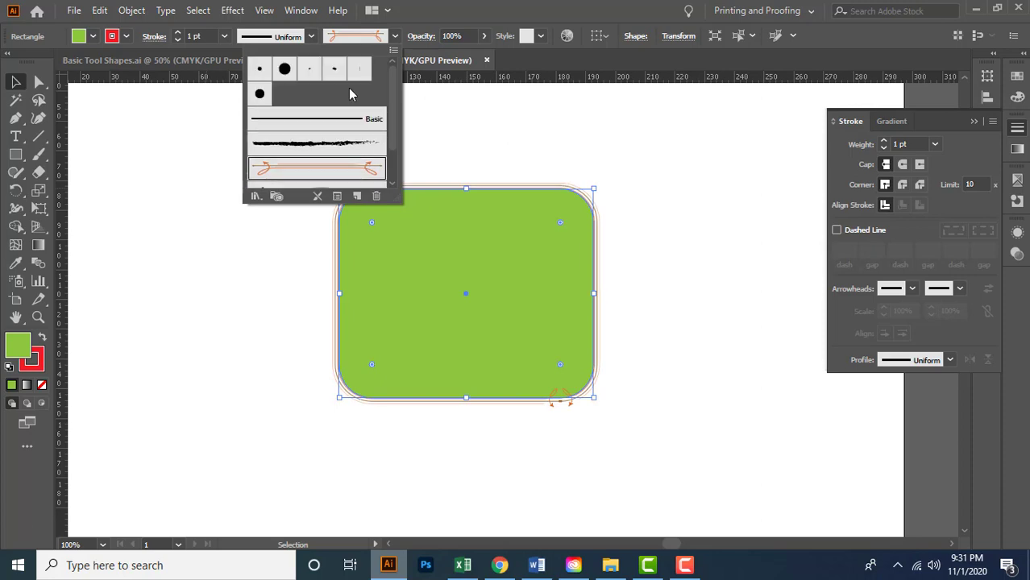
left_click(359, 69)
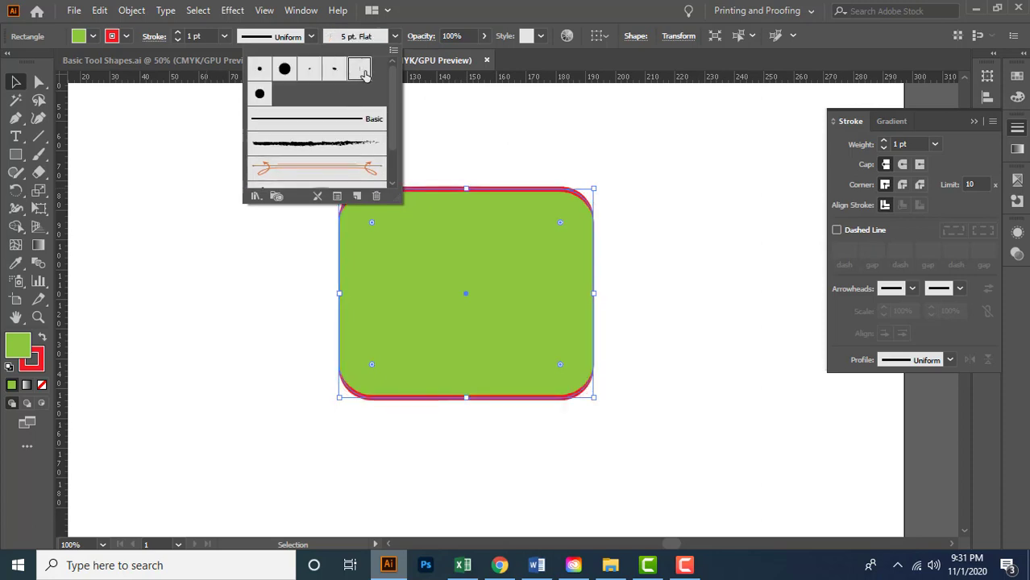
left_click(395, 37)
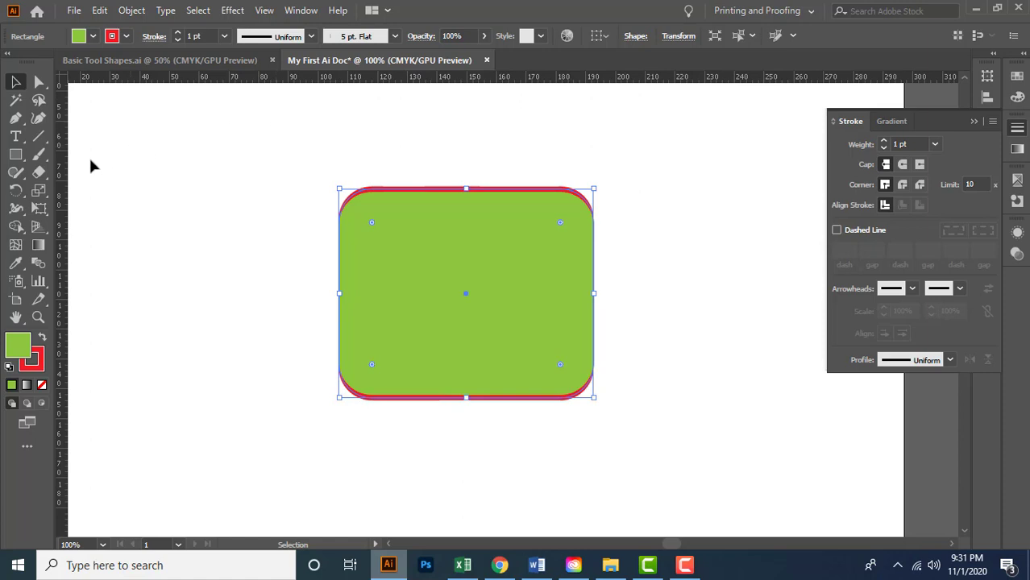
Step: Review the available shape tools and the rounded rectangle's transform properties
left_click(21, 161)
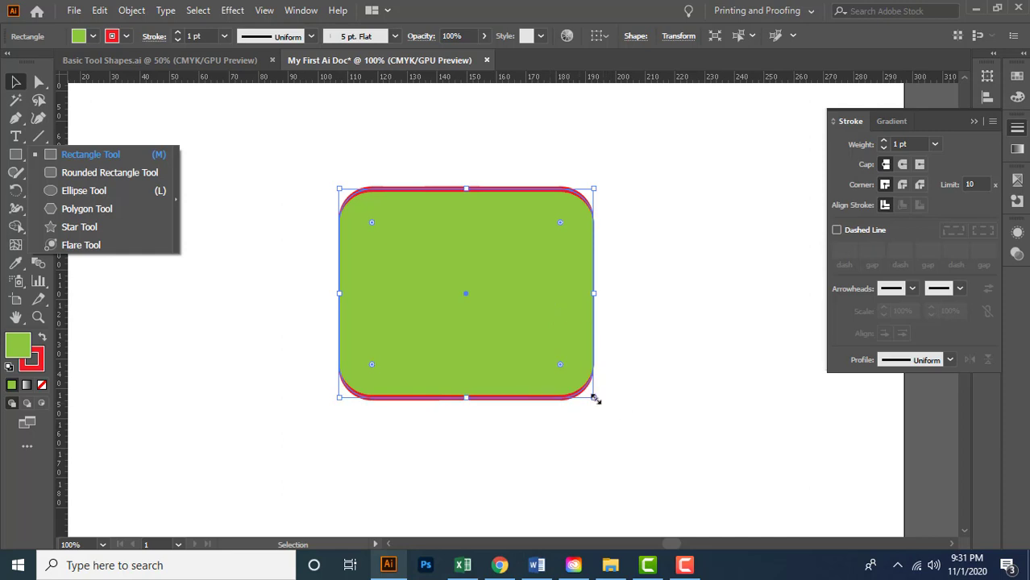
left_click_drag(594, 399, 597, 398)
left_click(11, 157)
left_click(987, 77)
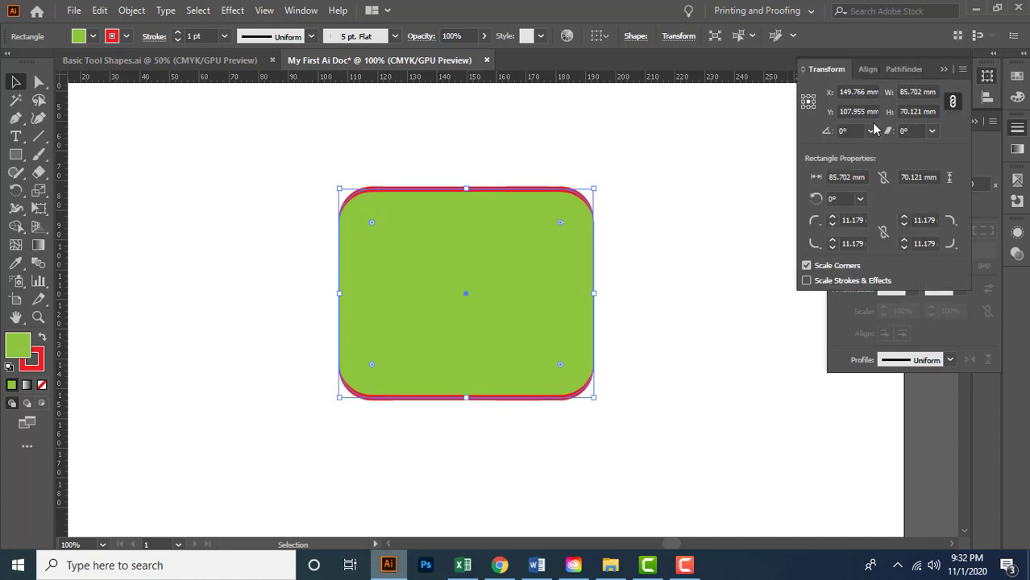
left_click(15, 154)
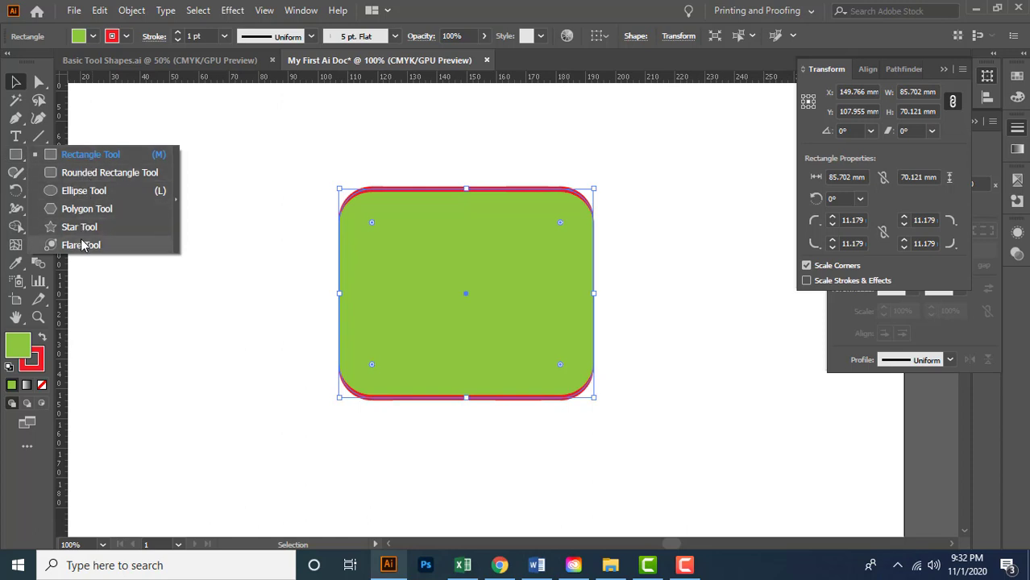
left_click(954, 93)
left_click(974, 123)
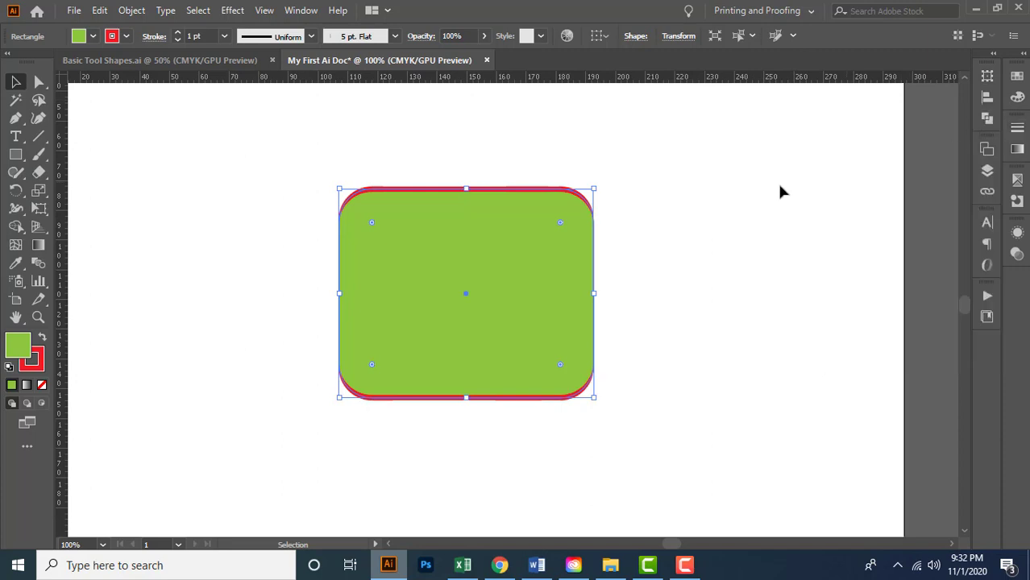
Step: Deselect the rounded rectangle, switch to the Basic Tool Shapes.ai document and select all the icons on its artboard
left_click(763, 186)
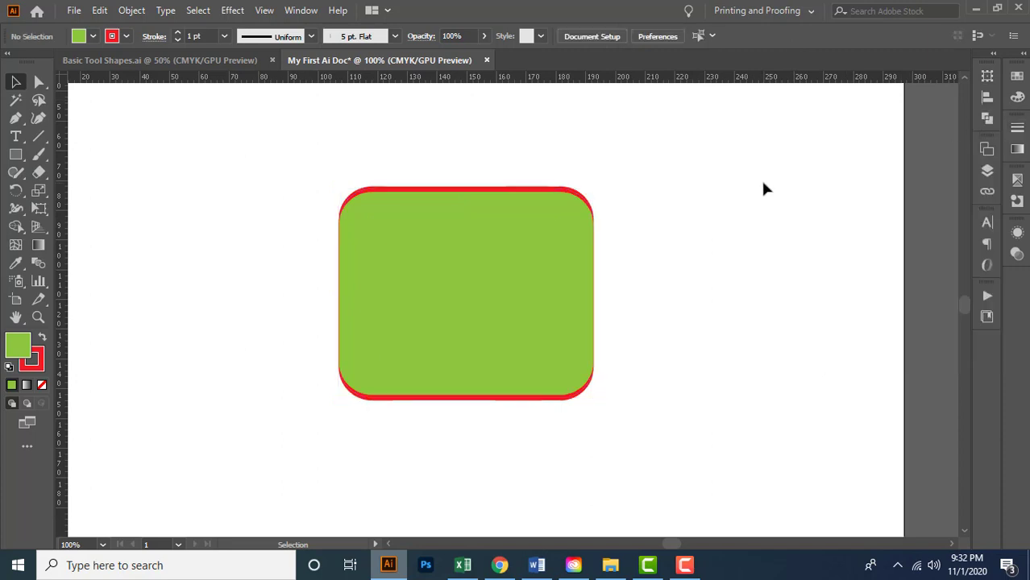
key("ctrl+minus")
key("ctrl+Tab")
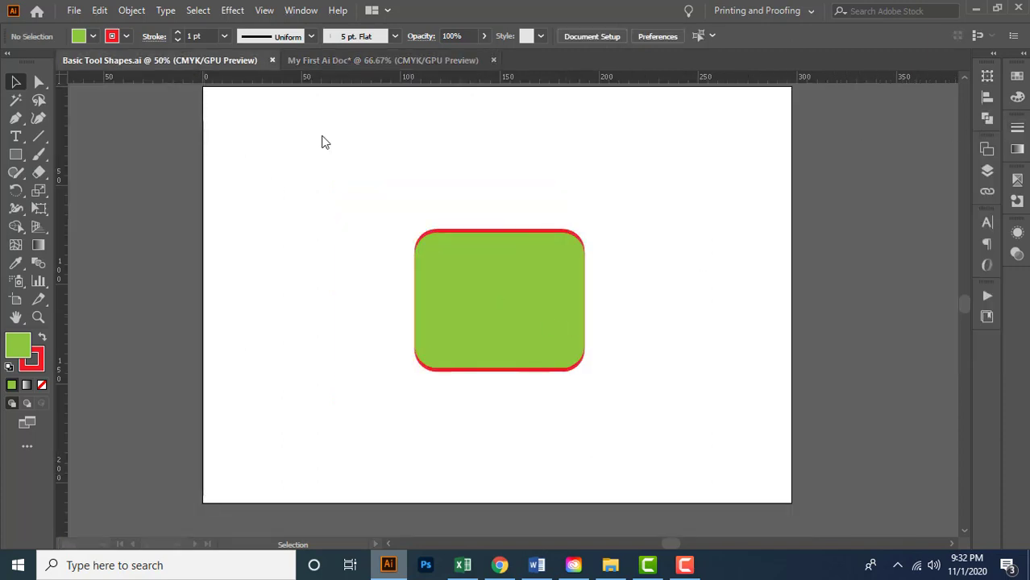
left_click_drag(270, 151, 616, 435)
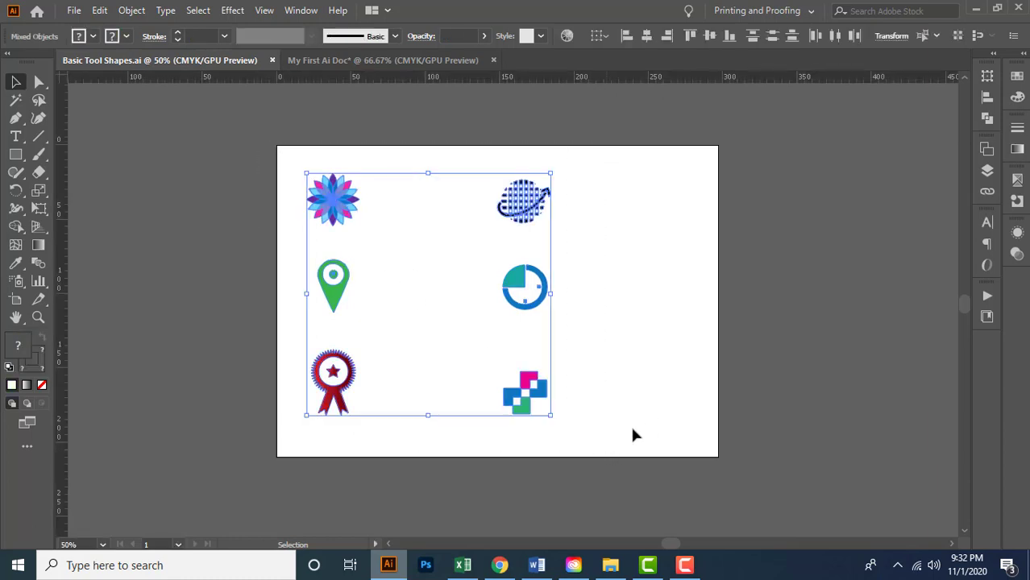